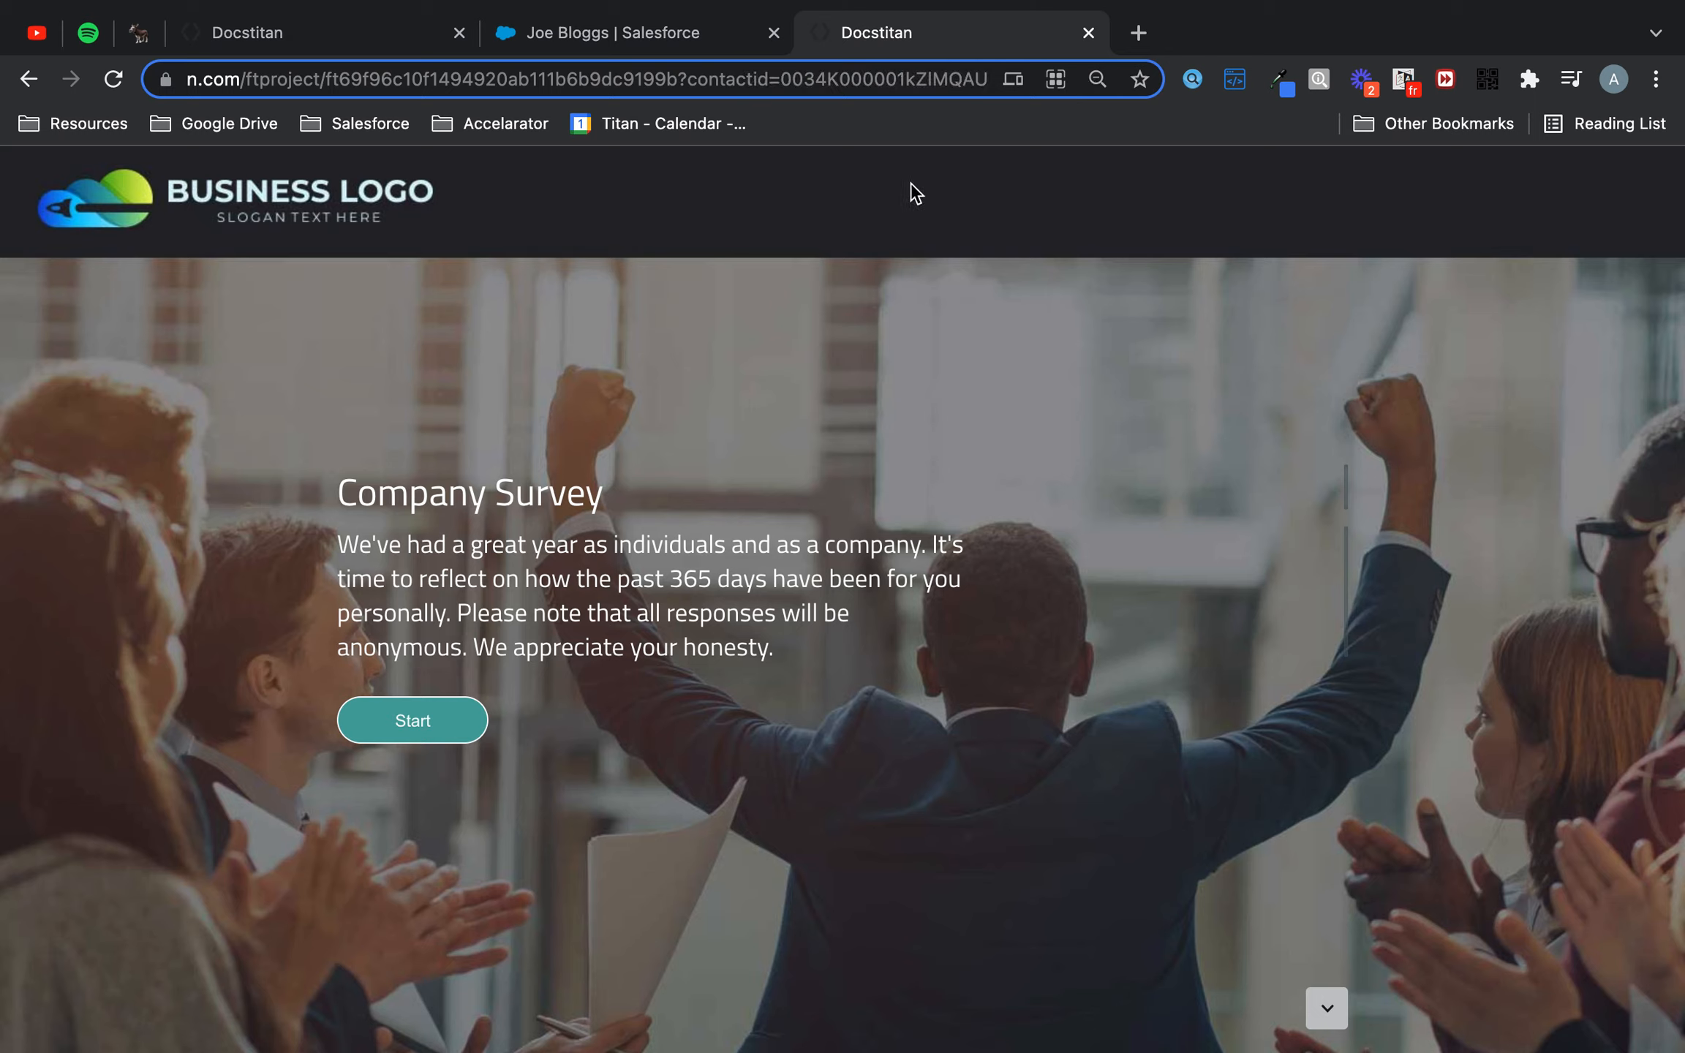
- Examine the contactid parameter in the survey page's address
{"action": "mouse_move", "coordinate": [687, 67]}
{"action": "left_mouse_down"}
{"action": "mouse_move", "coordinate": [853, 97]}
{"action": "mouse_move", "coordinate": [989, 92]}
{"action": "left_mouse_up"}
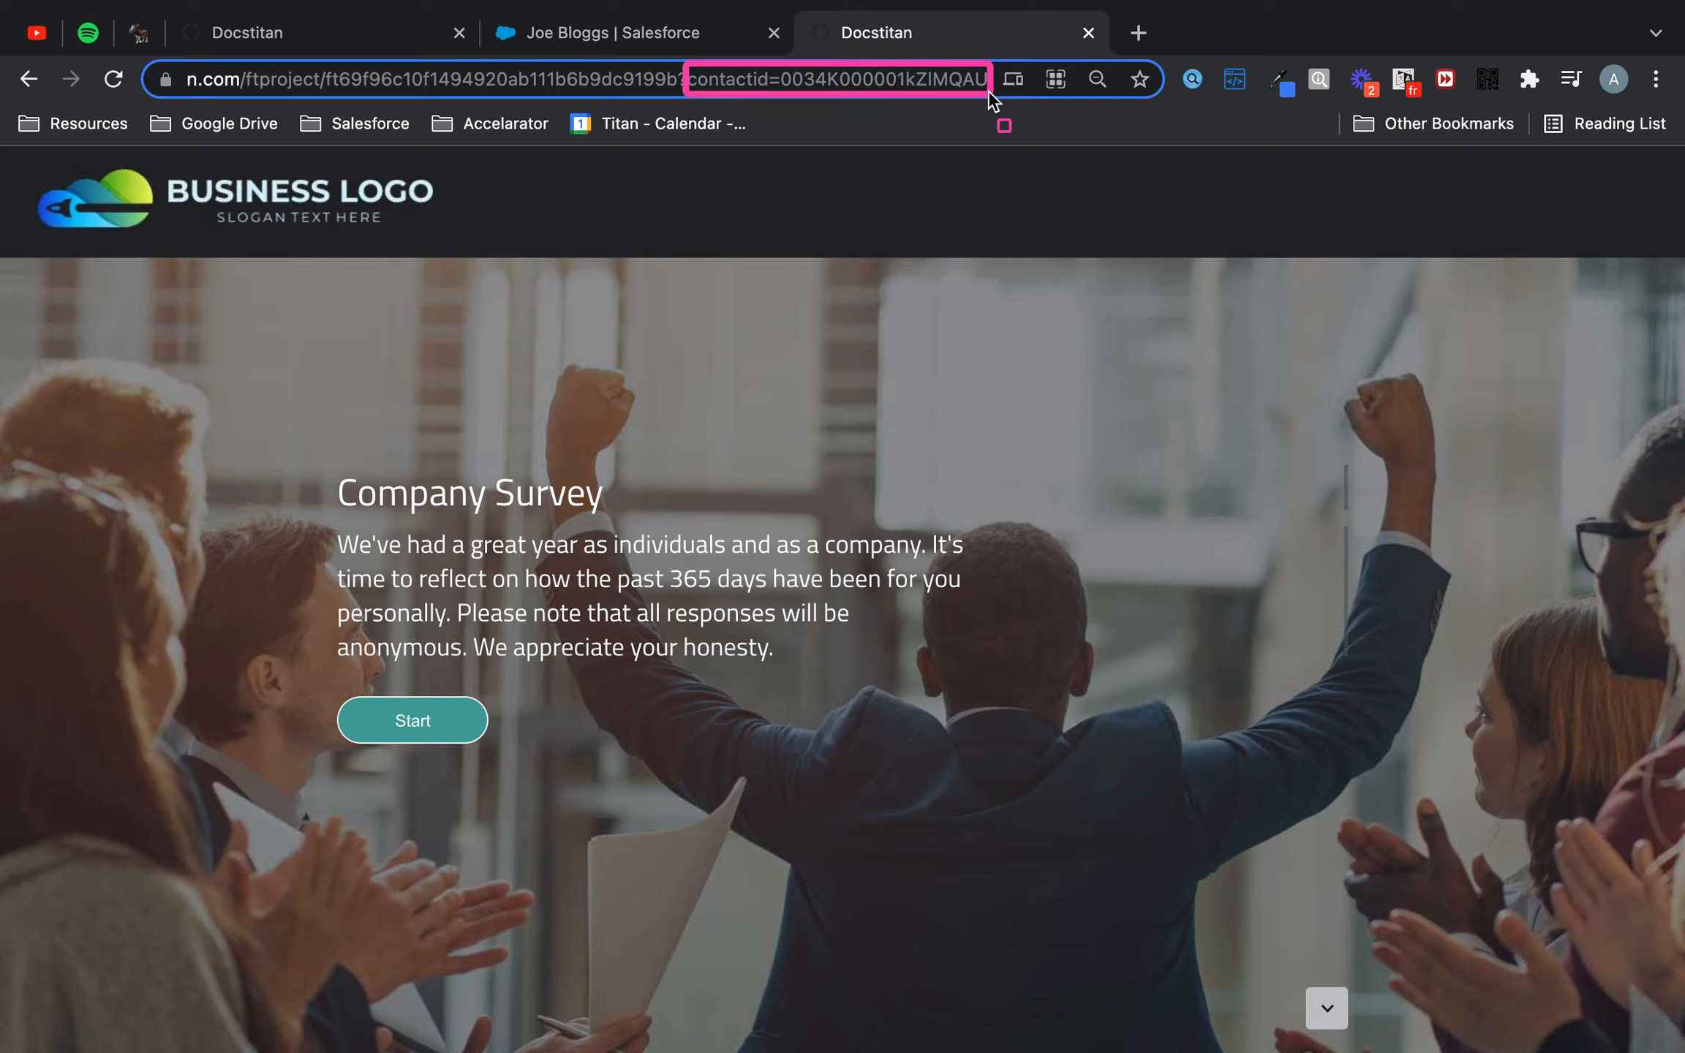
{"action": "key", "text": "Escape"}
- Close the Distribution dialog in the survey editor and open the Salesforce integration's Push integrations
{"action": "left_click", "coordinate": [343, 46]}
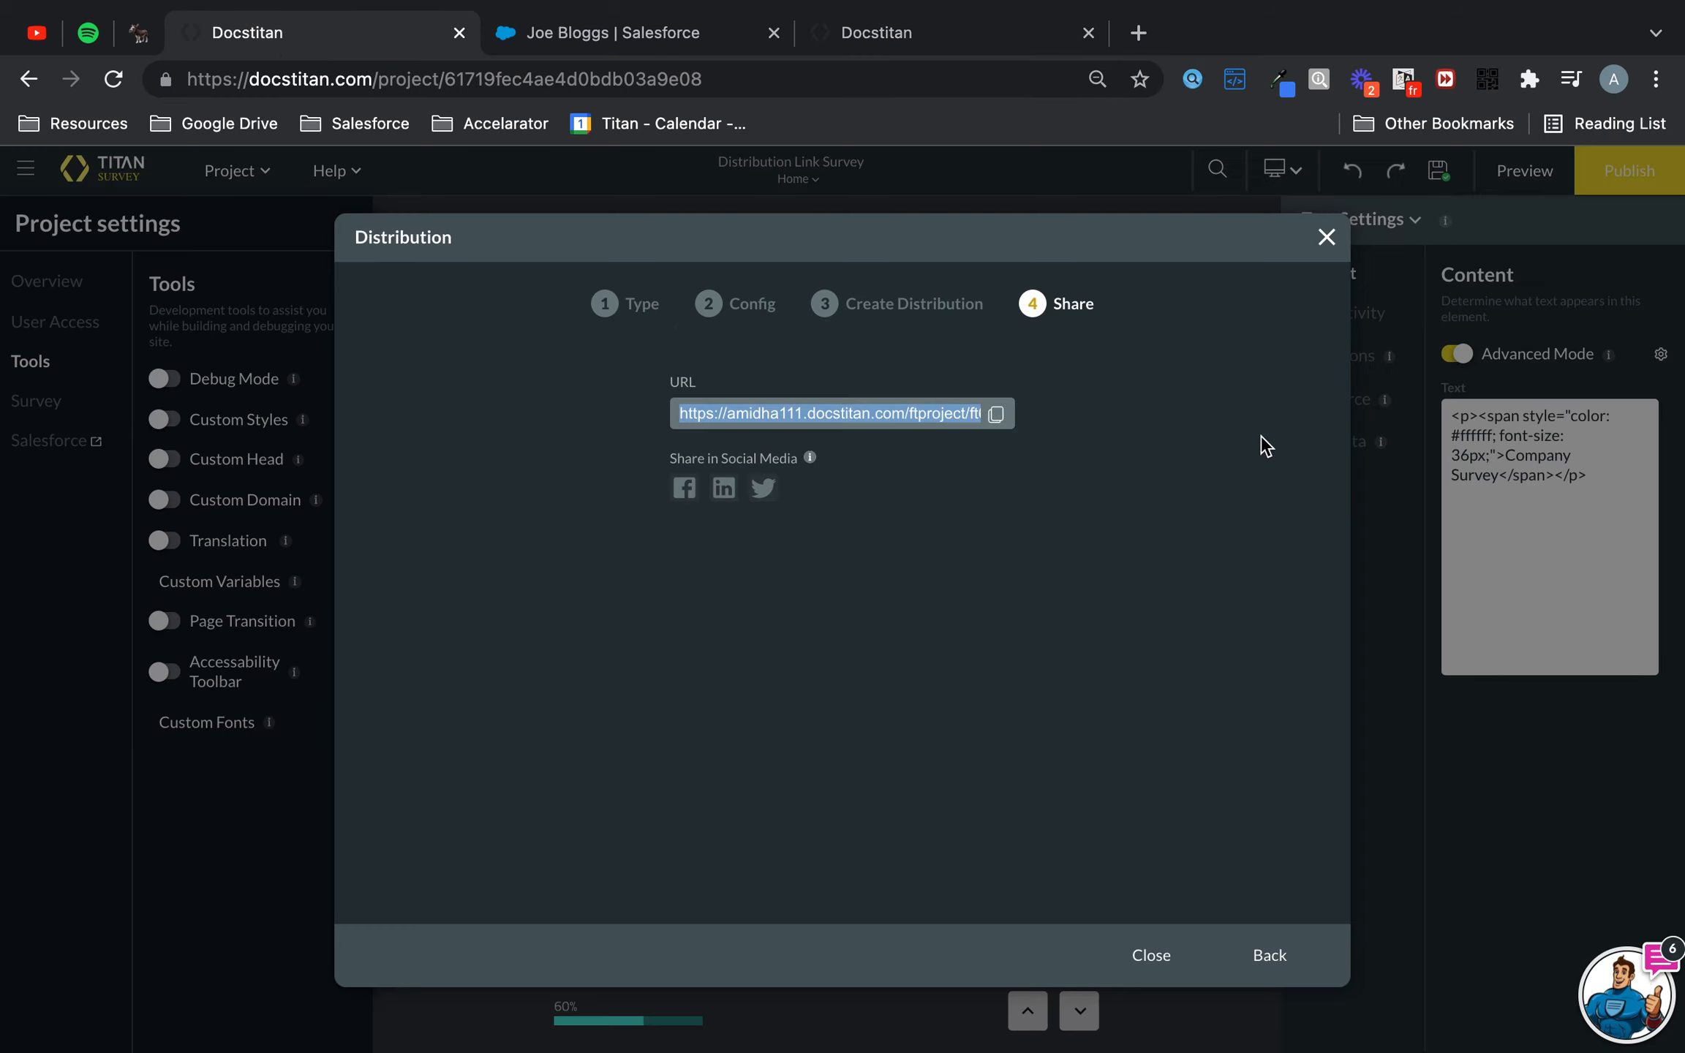
{"action": "left_click", "coordinate": [1335, 258]}
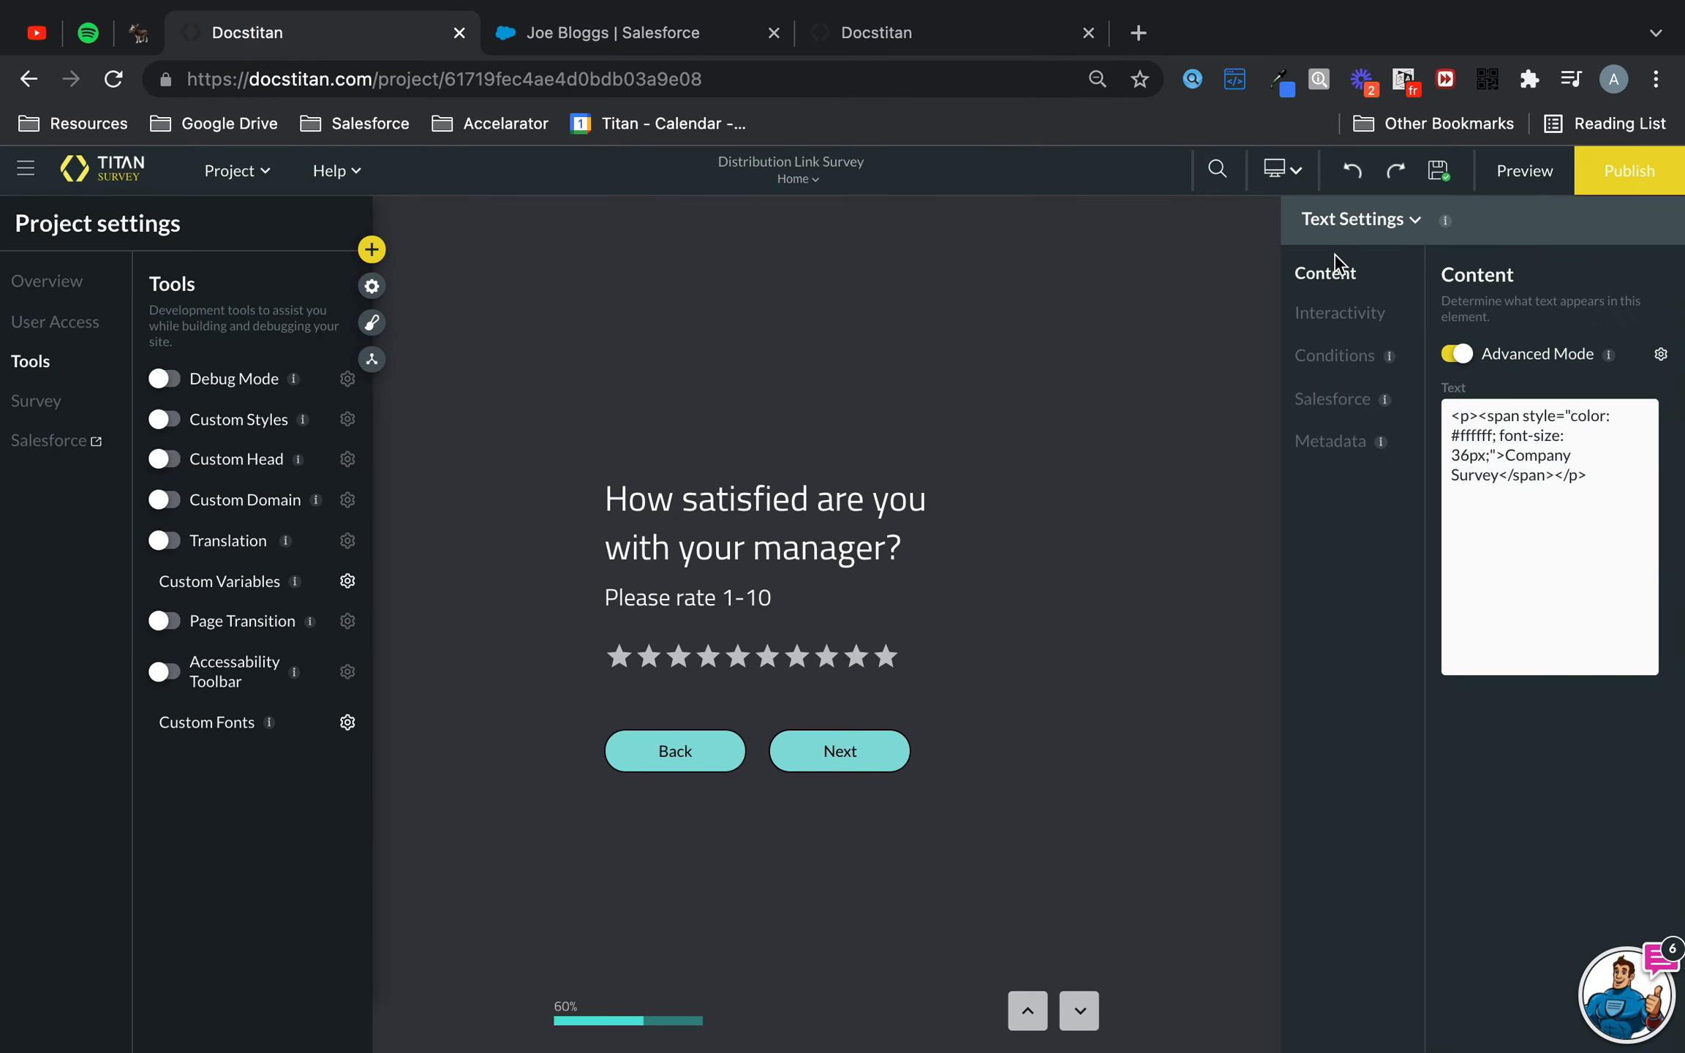
{"action": "left_click", "coordinate": [57, 449]}
{"action": "left_click", "coordinate": [395, 528]}
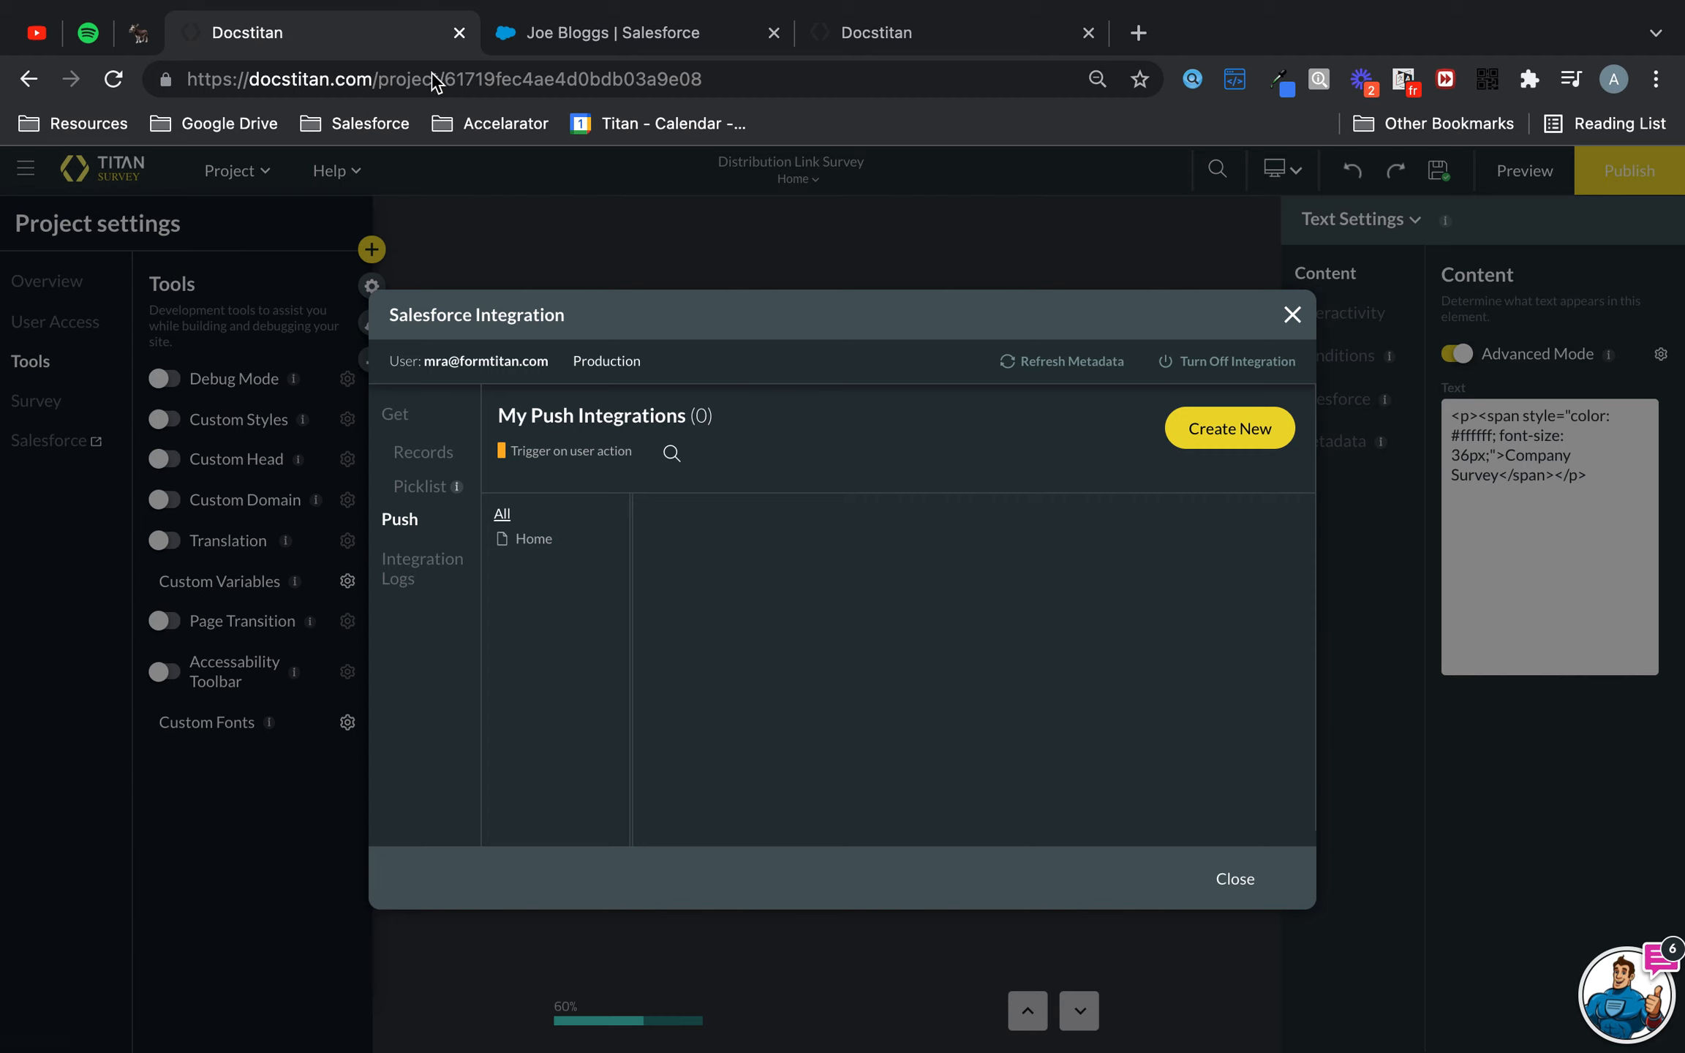
- Inspect the Survey Completed? field in the contact record's details in Salesforce
{"action": "left_click", "coordinate": [593, 35]}
{"action": "scroll", "coordinate": [380, 643], "scroll_direction": "down", "scroll_amount": 1}
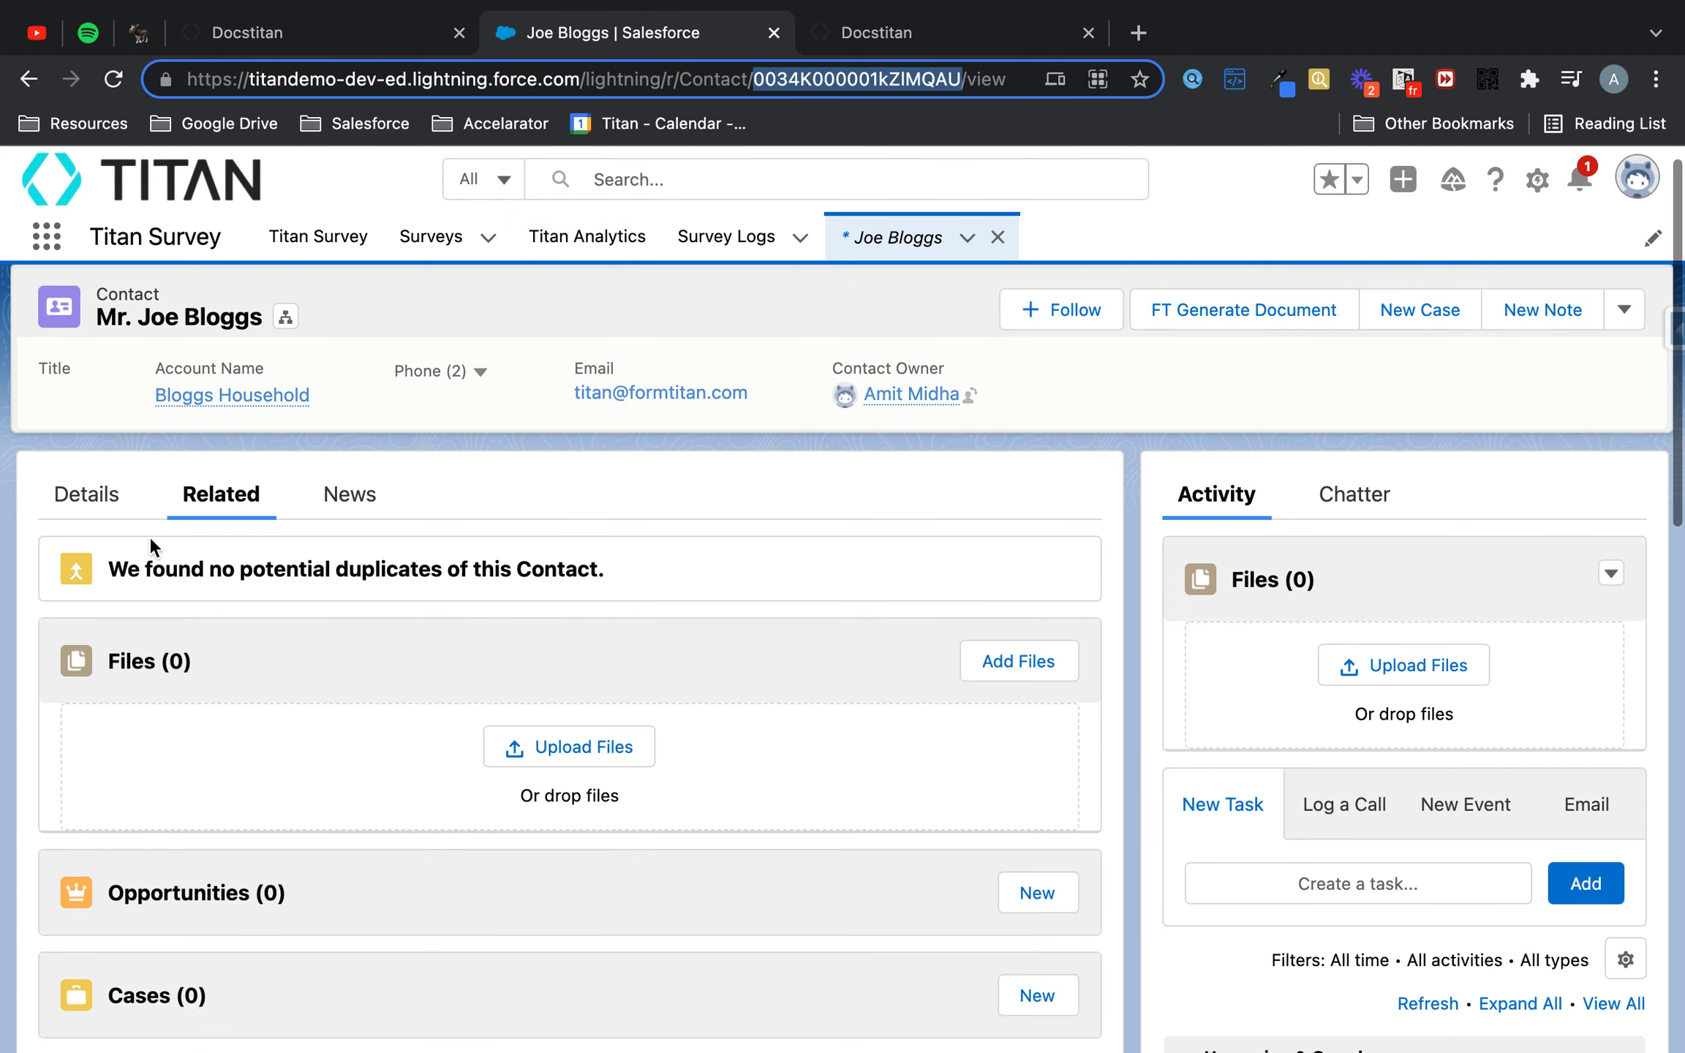
{"action": "left_click", "coordinate": [83, 512]}
{"action": "scroll", "coordinate": [494, 691], "scroll_direction": "down", "scroll_amount": 10}
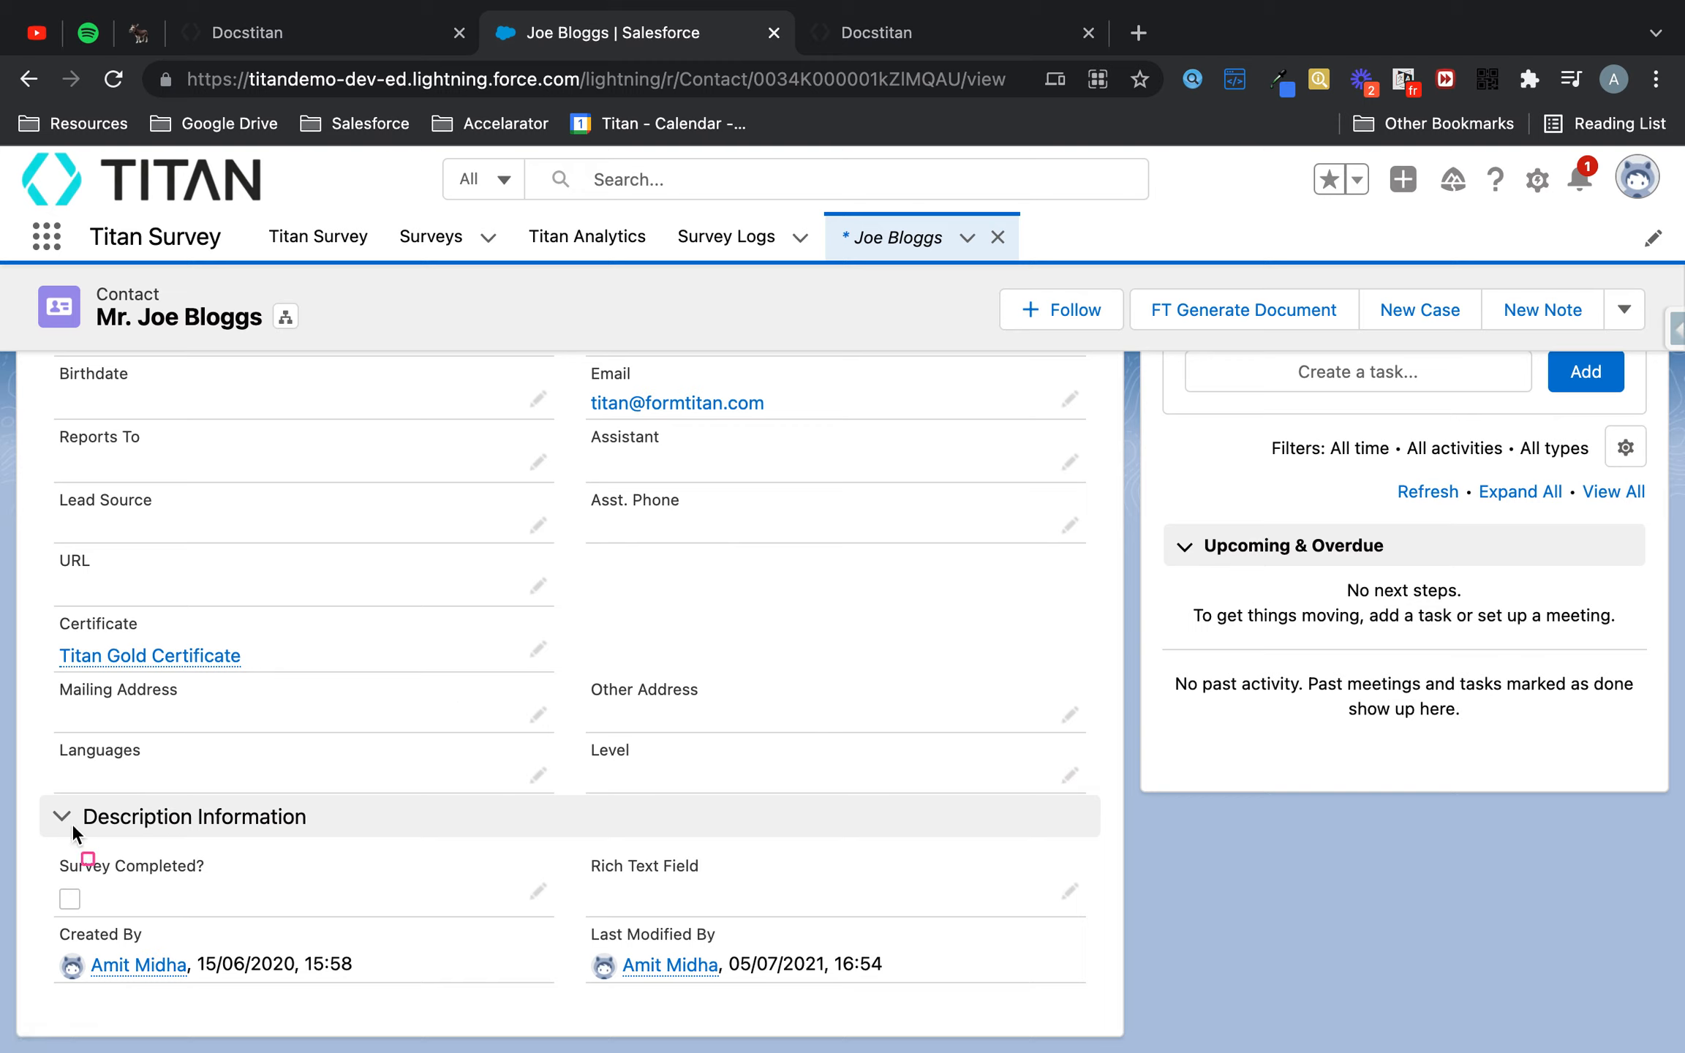
{"action": "left_click_drag", "start_coordinate": [45, 830], "coordinate": [577, 923]}
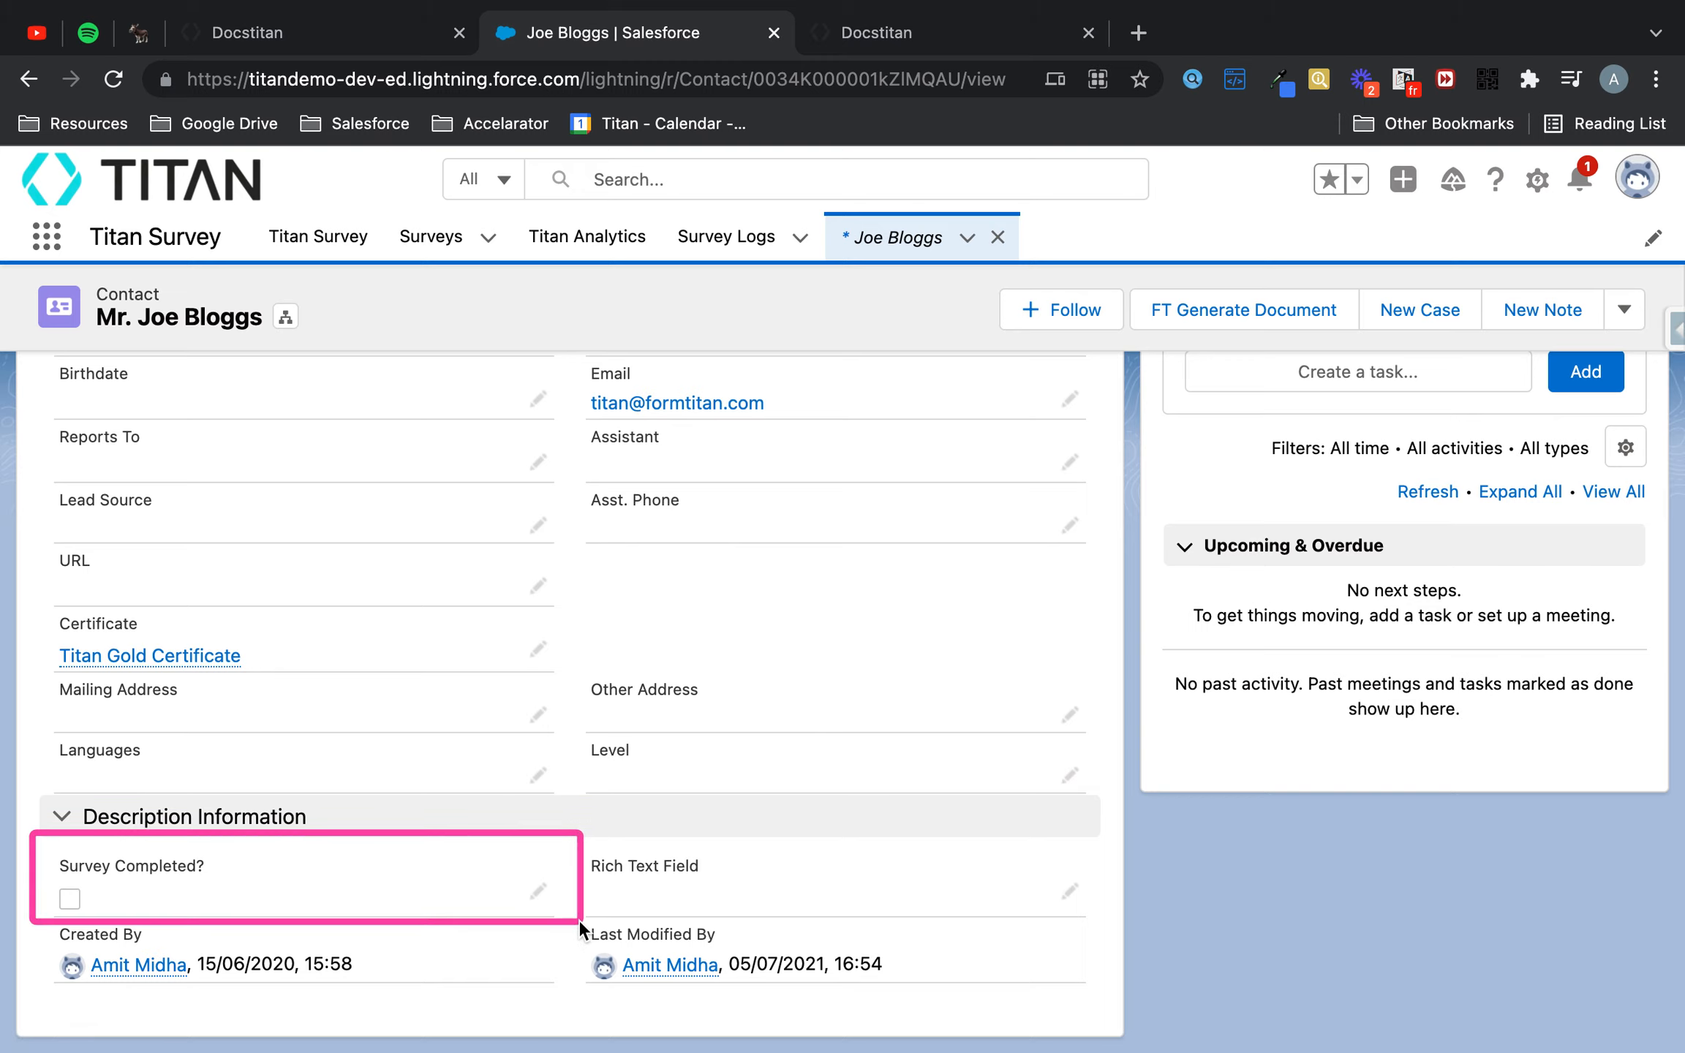
{"action": "key", "text": "Escape"}
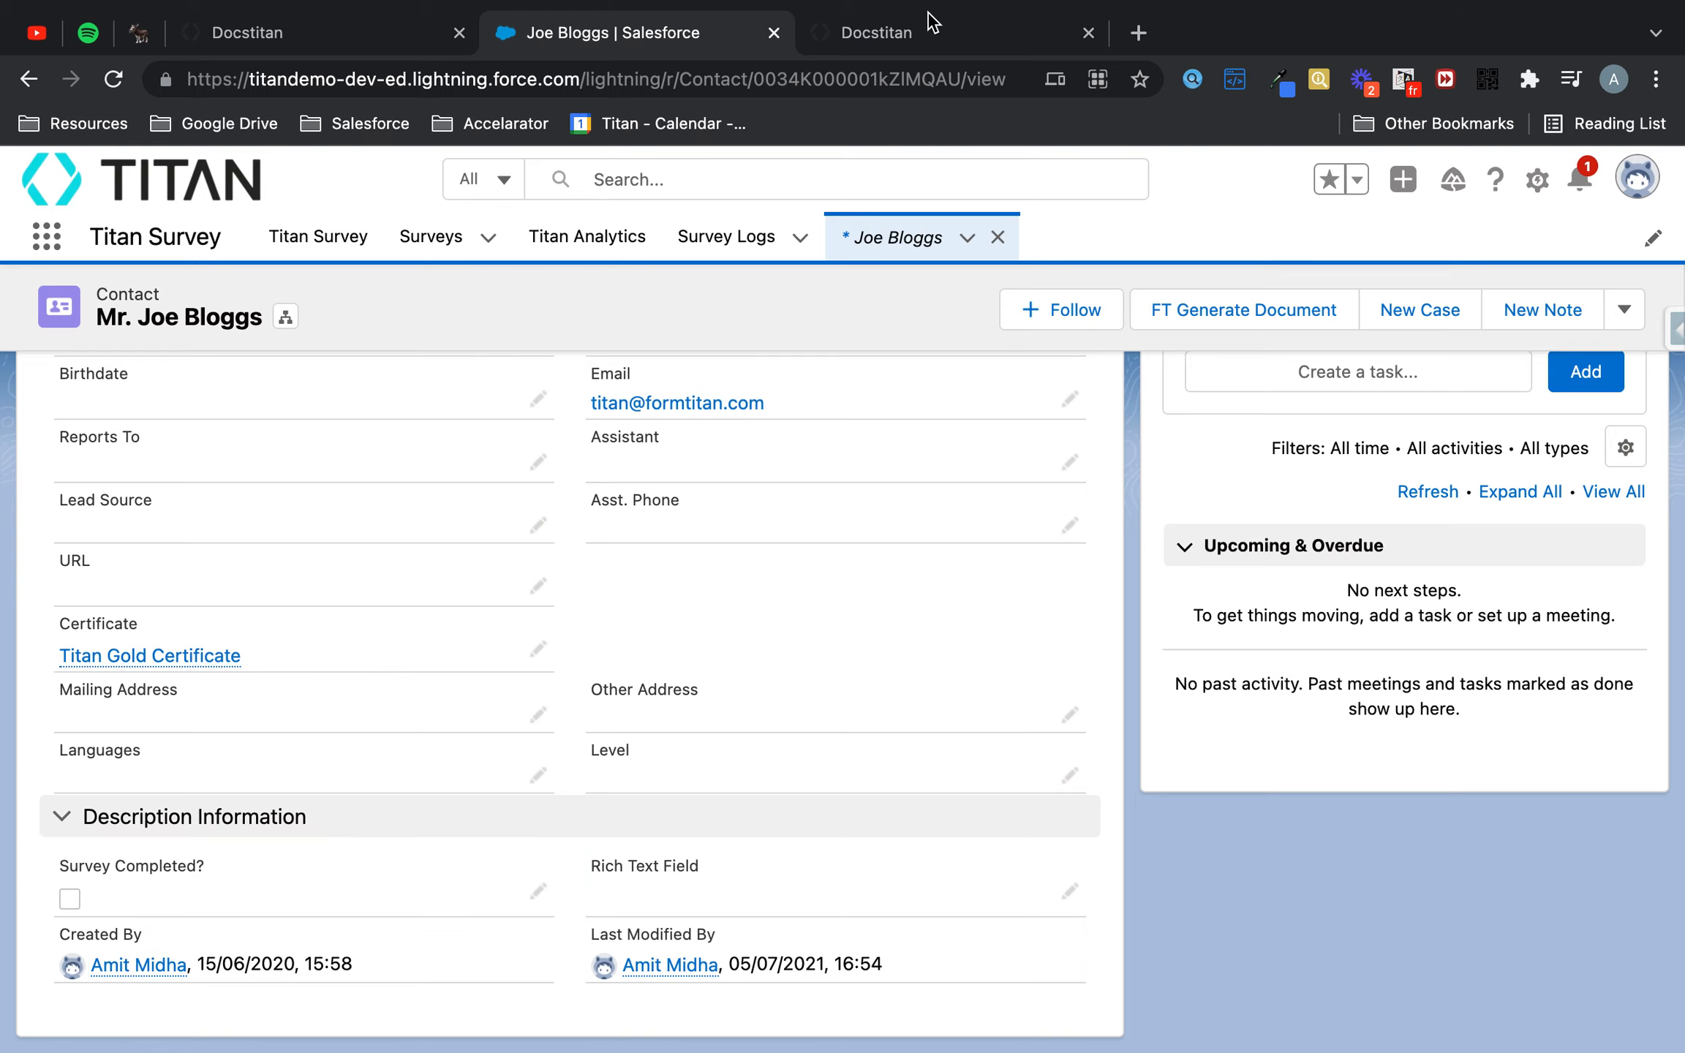
- Create a new push integration on the Contact object with the Update action
{"action": "left_click", "coordinate": [414, 37]}
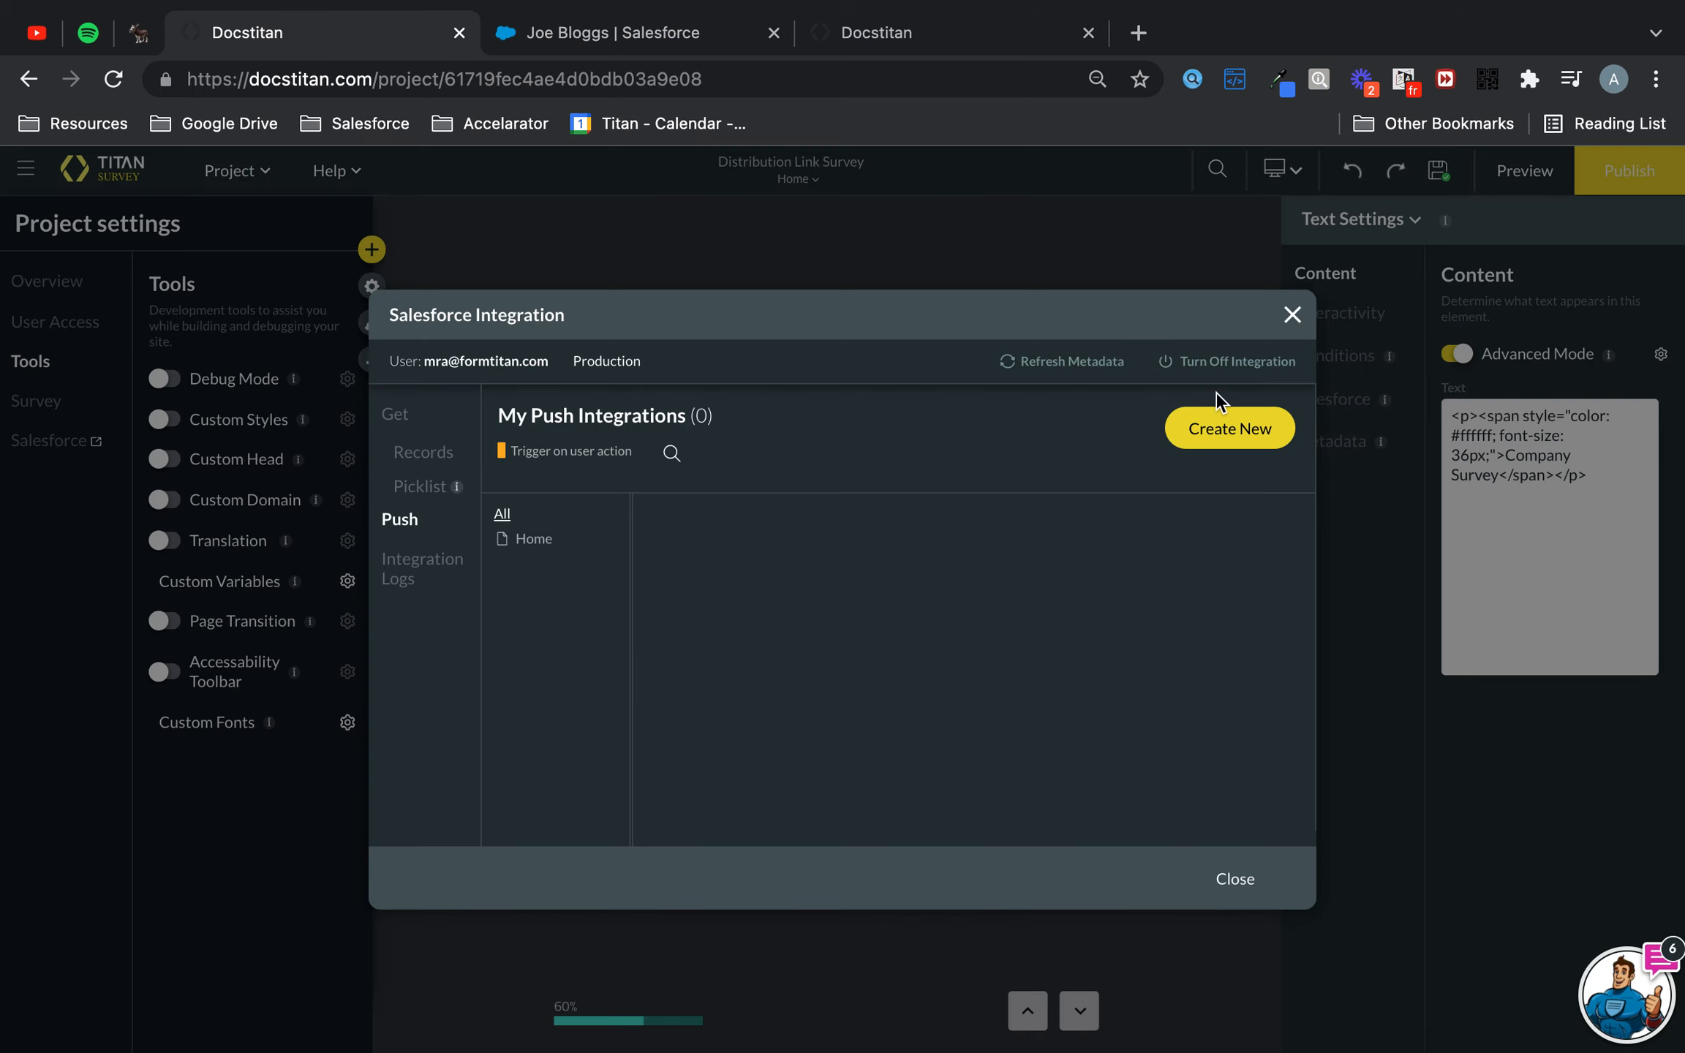
{"action": "left_click", "coordinate": [1252, 430]}
{"action": "left_click", "coordinate": [699, 384]}
{"action": "left_click", "coordinate": [696, 382]}
{"action": "type", "text": "cont"}
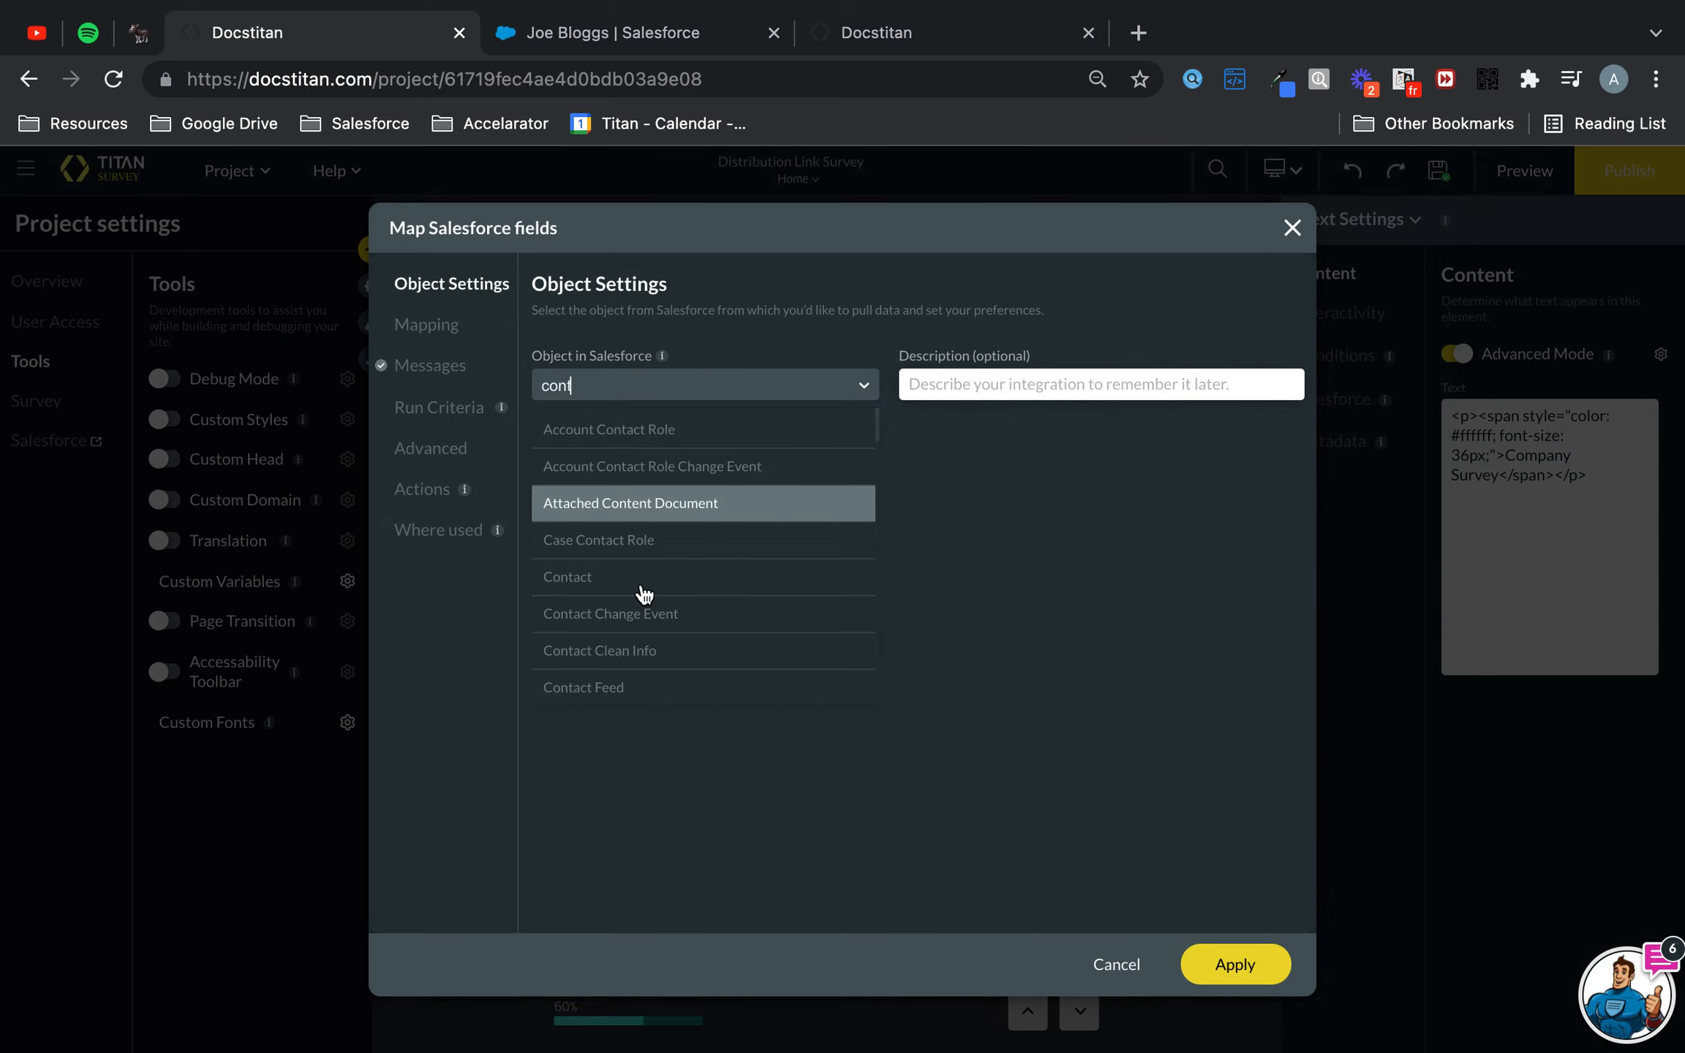
{"action": "left_click", "coordinate": [627, 591]}
{"action": "left_click", "coordinate": [655, 458]}
{"action": "left_click", "coordinate": [594, 543]}
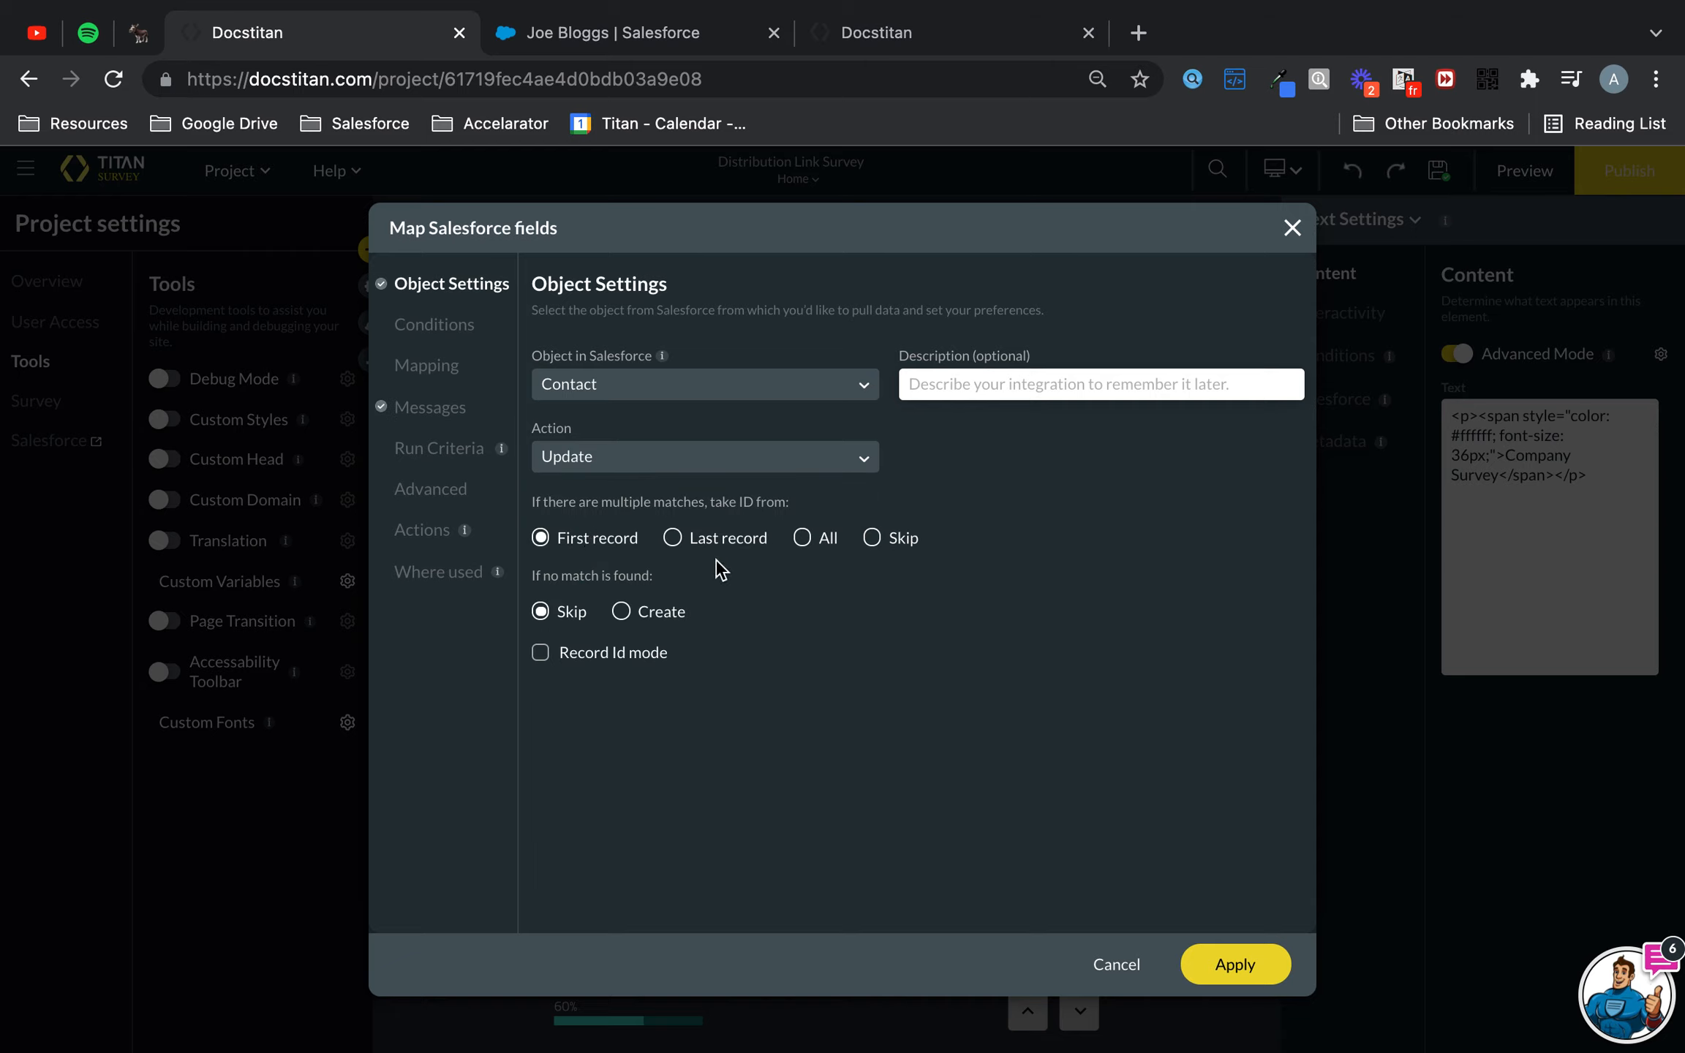
- Add a condition where Contact ID equals the contactid field
{"action": "left_click", "coordinate": [467, 333]}
{"action": "left_click", "coordinate": [661, 398]}
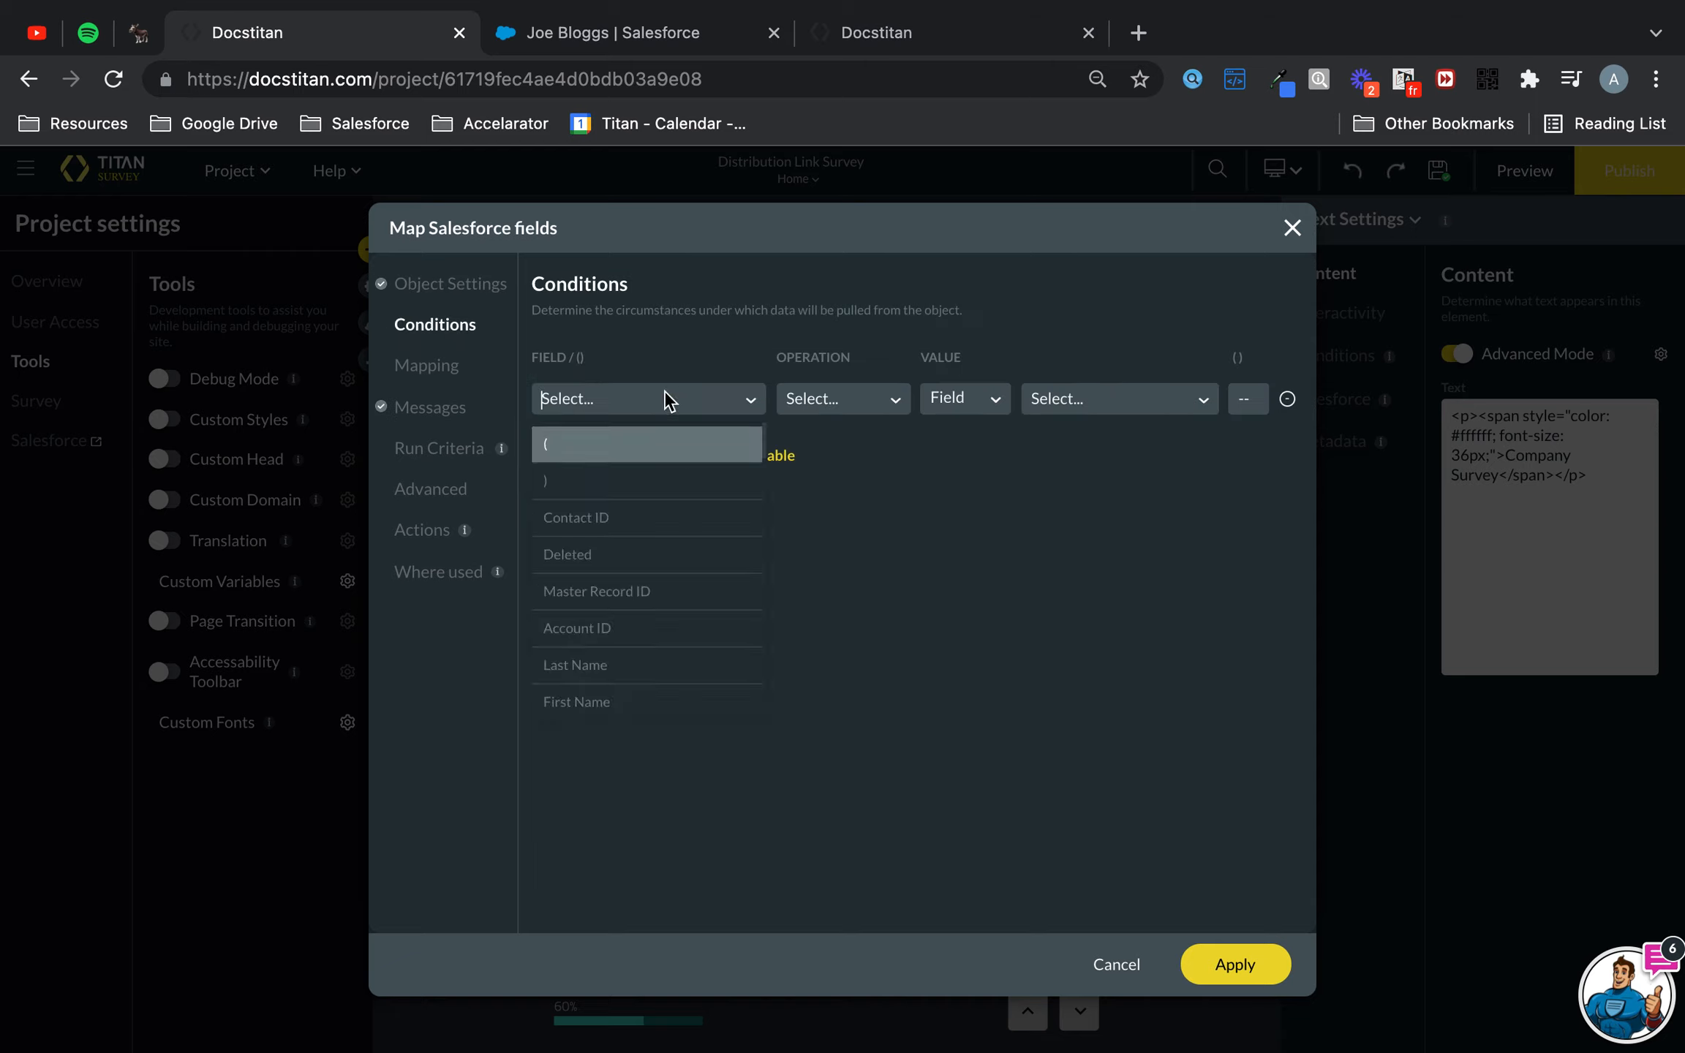
{"action": "left_click", "coordinate": [616, 521]}
{"action": "left_click", "coordinate": [822, 406]}
{"action": "left_click", "coordinate": [825, 481]}
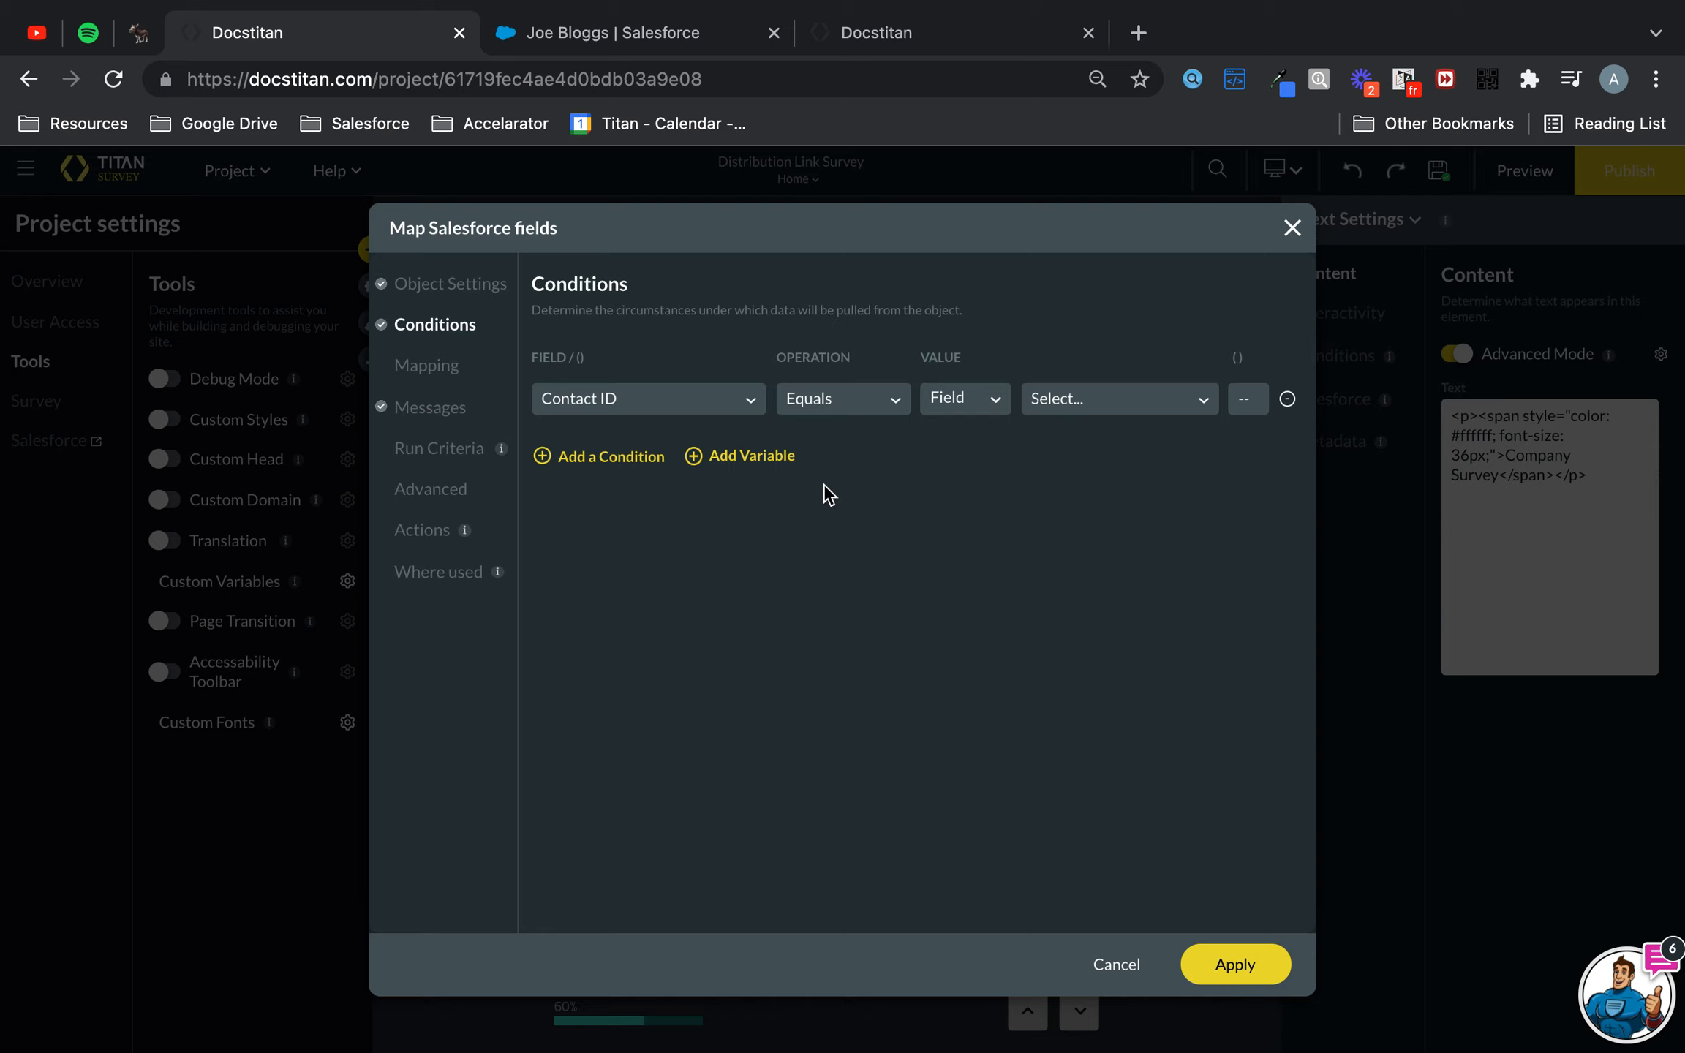
{"action": "left_click", "coordinate": [1058, 395]}
{"action": "left_click", "coordinate": [1086, 476]}
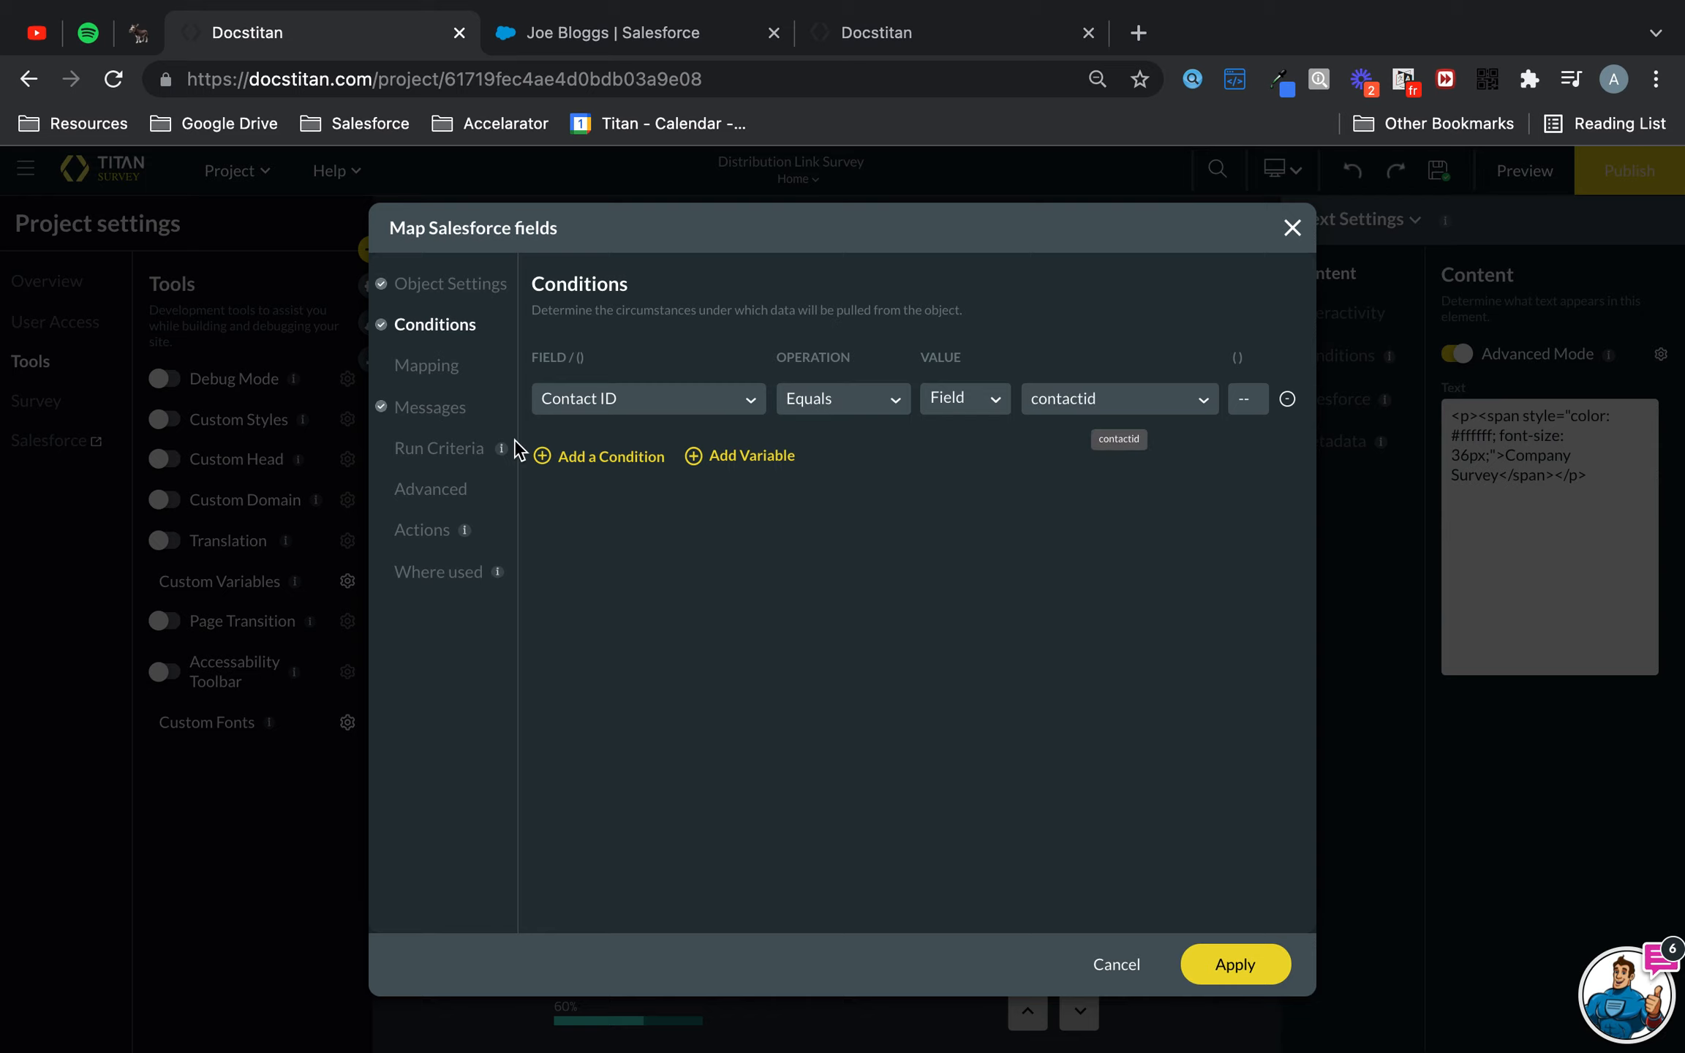
- Map the Survey Completed? field to Boolean-True, apply the integration and close the integration dialog
{"action": "left_click", "coordinate": [439, 373]}
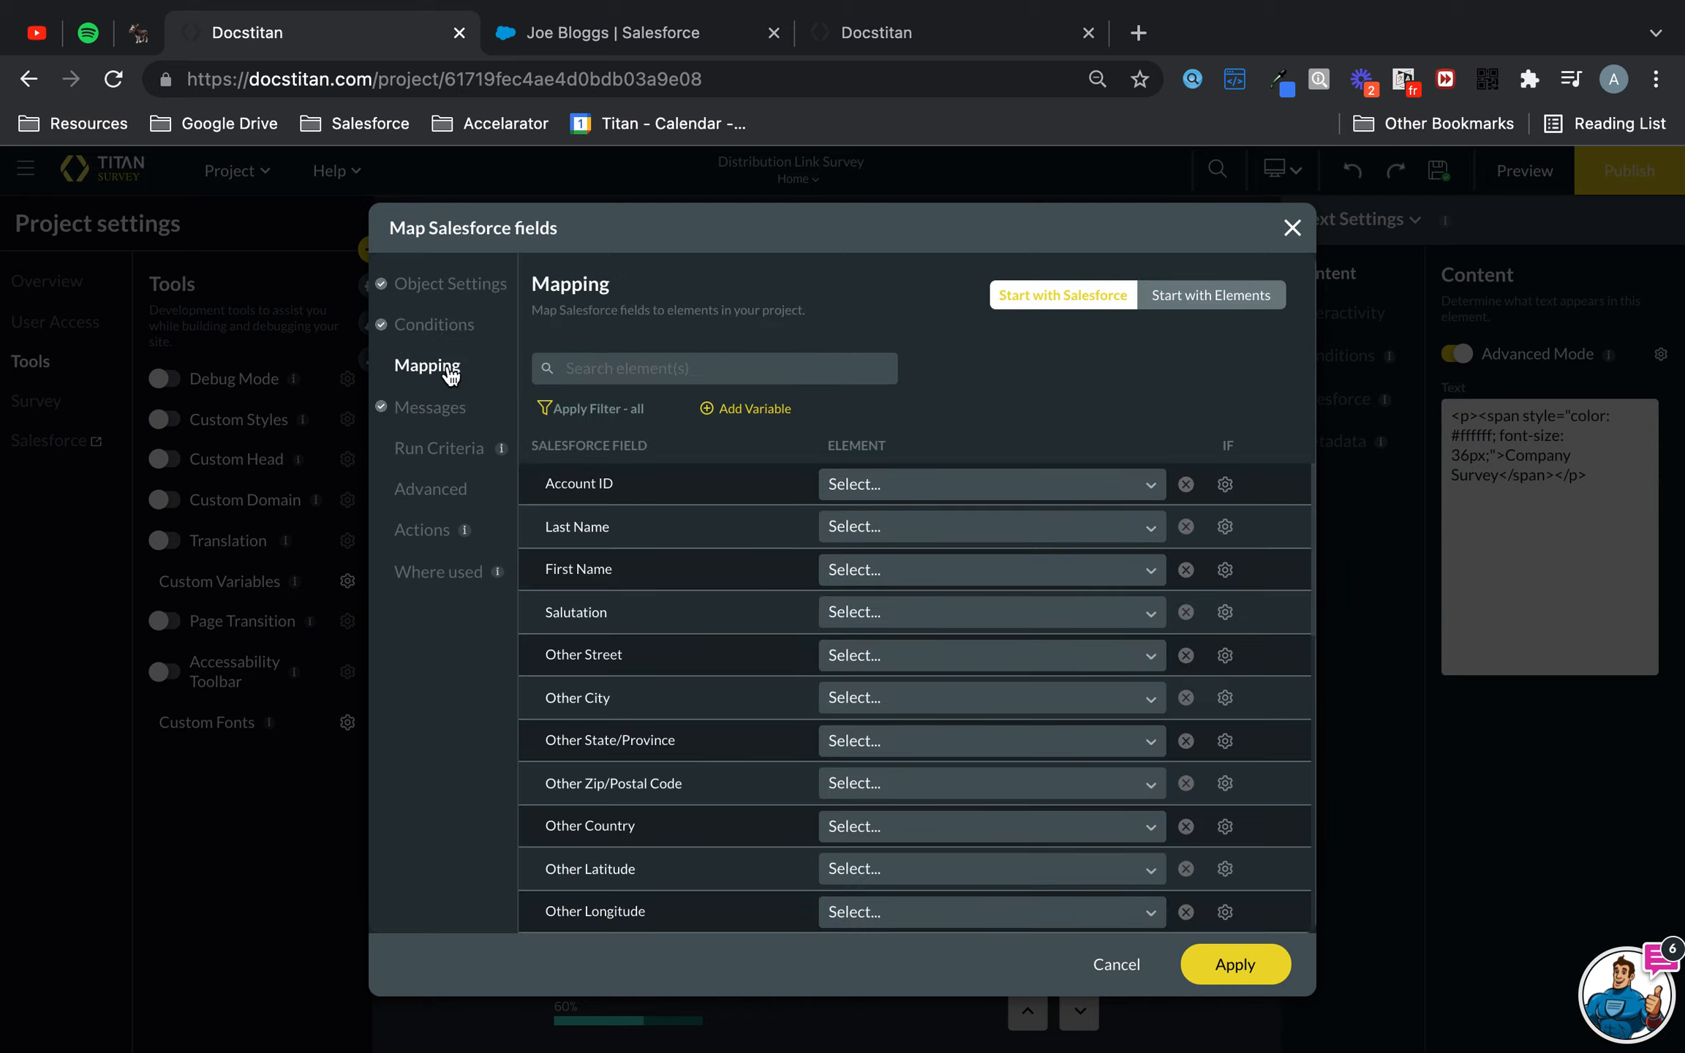
{"action": "left_click", "coordinate": [743, 376]}
{"action": "type", "text": "sur"}
{"action": "left_click", "coordinate": [997, 486]}
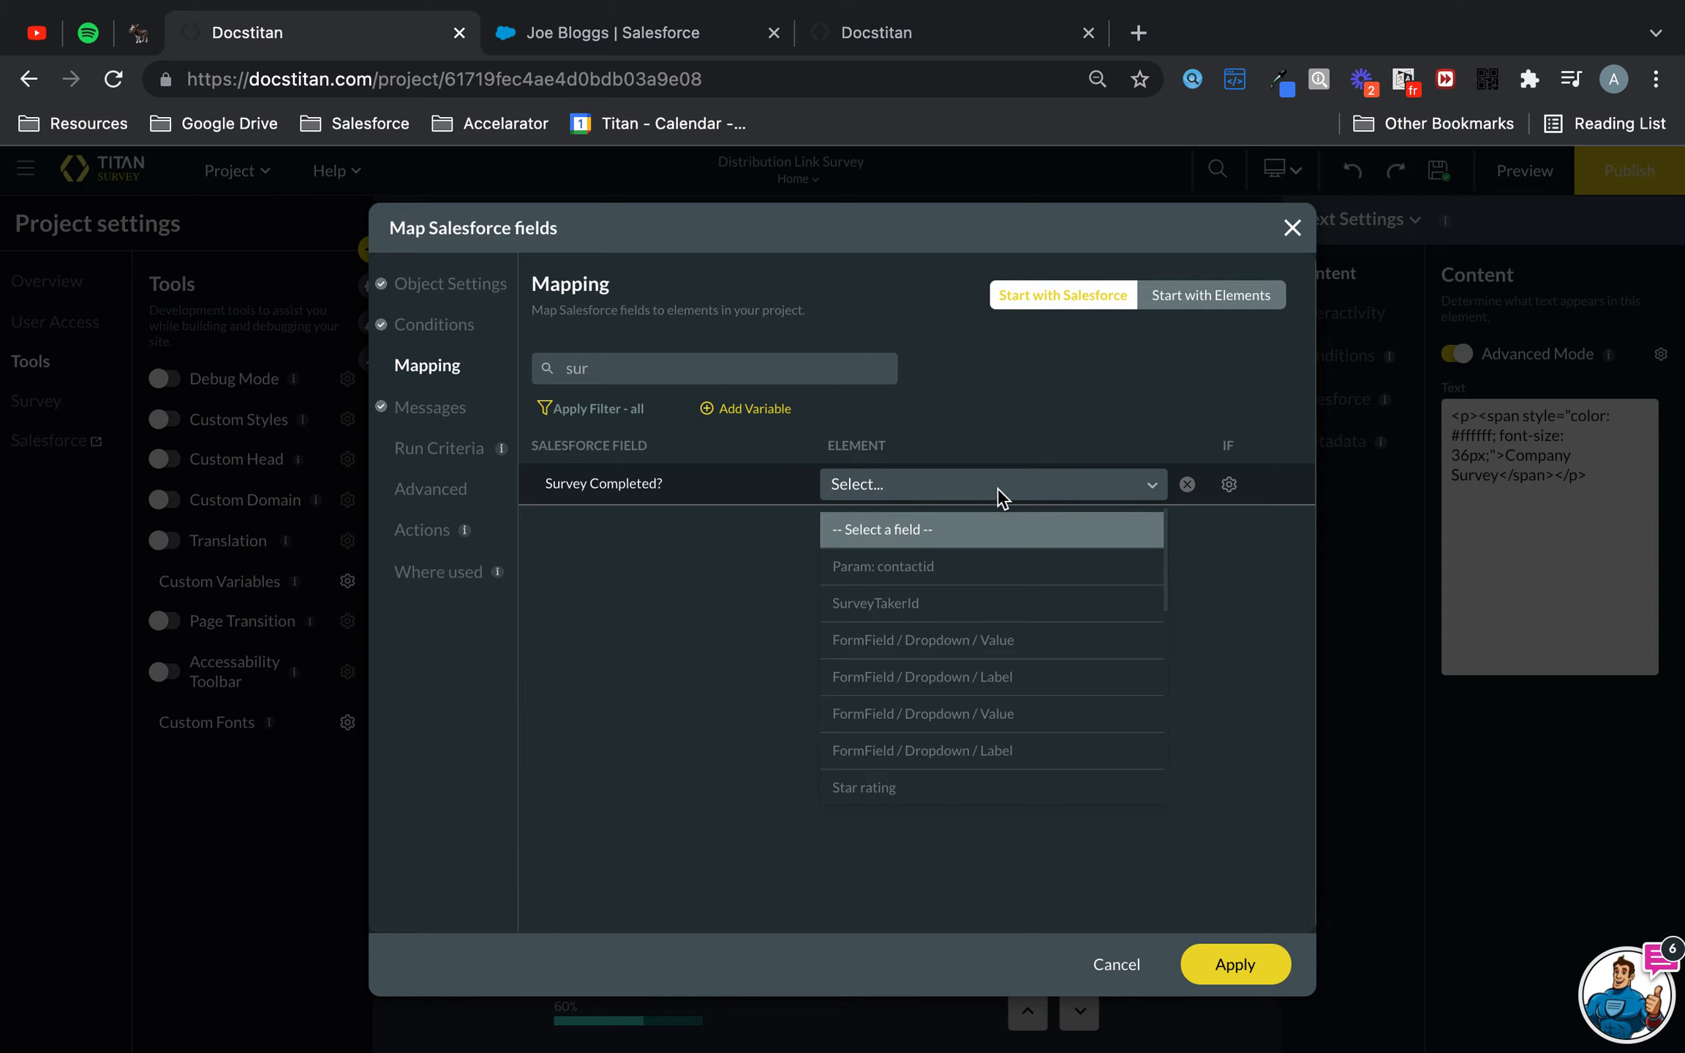
{"action": "type", "text": "boo"}
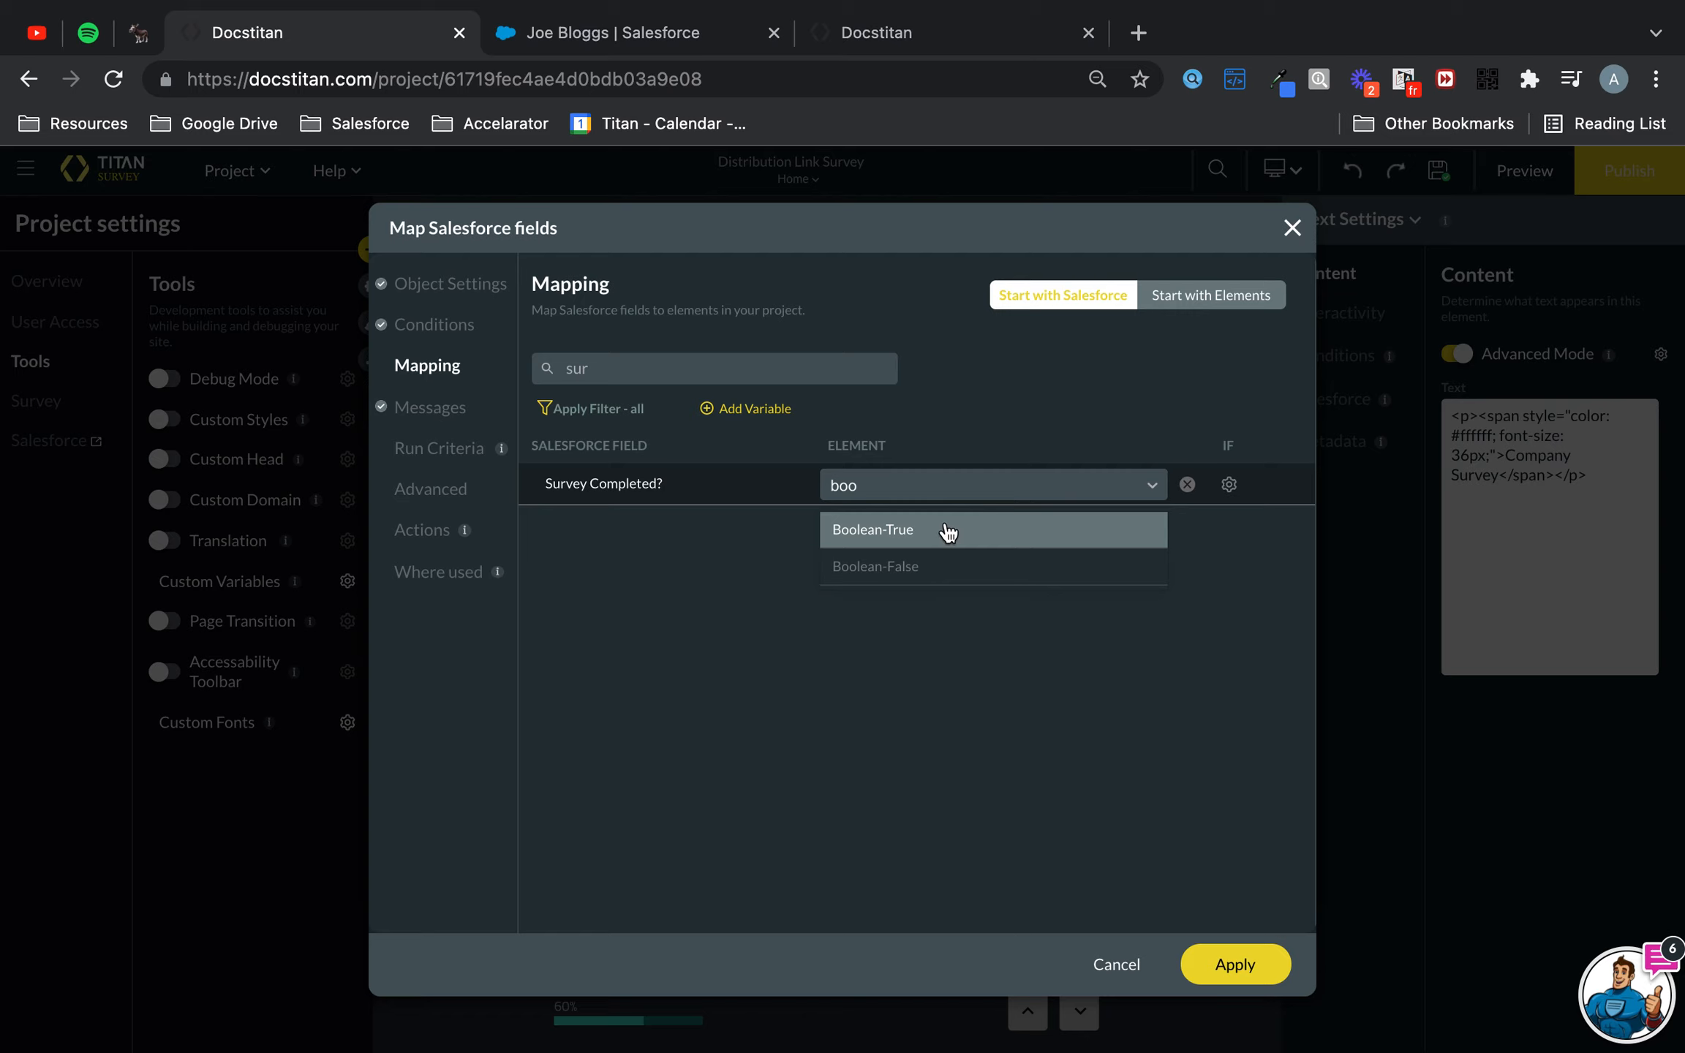
{"action": "left_click", "coordinate": [945, 527]}
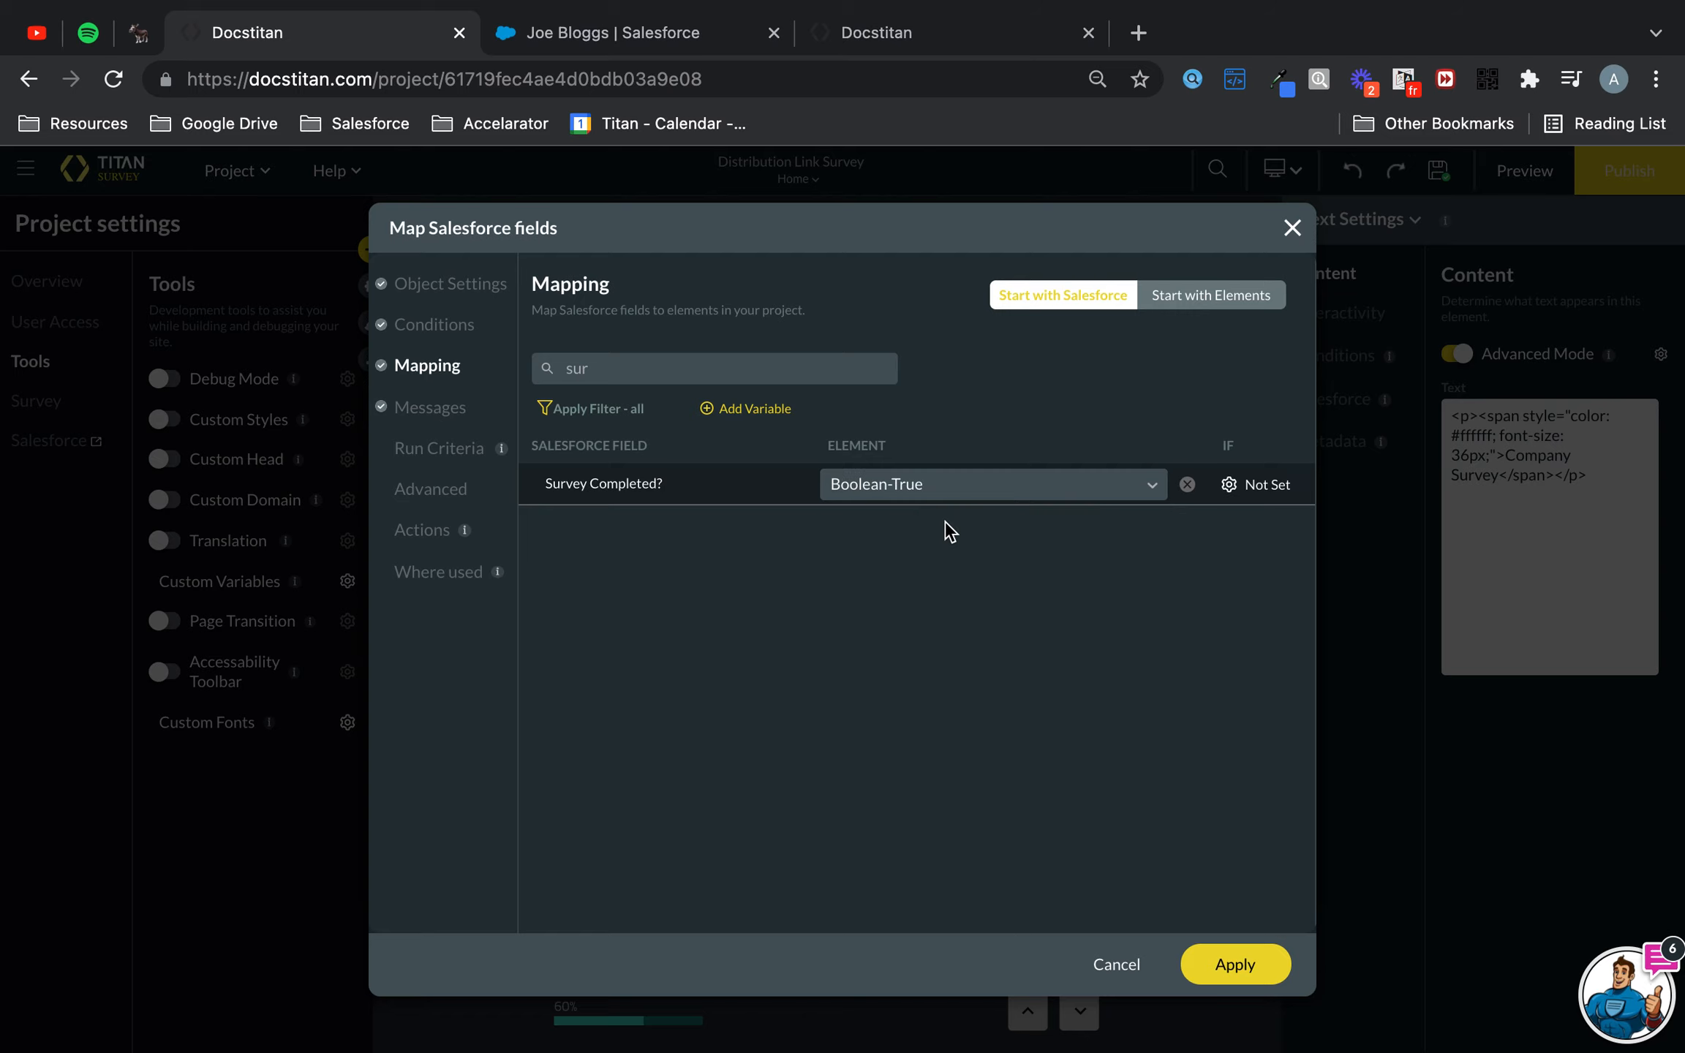
{"action": "left_click", "coordinate": [1250, 966]}
{"action": "left_click", "coordinate": [1256, 882]}
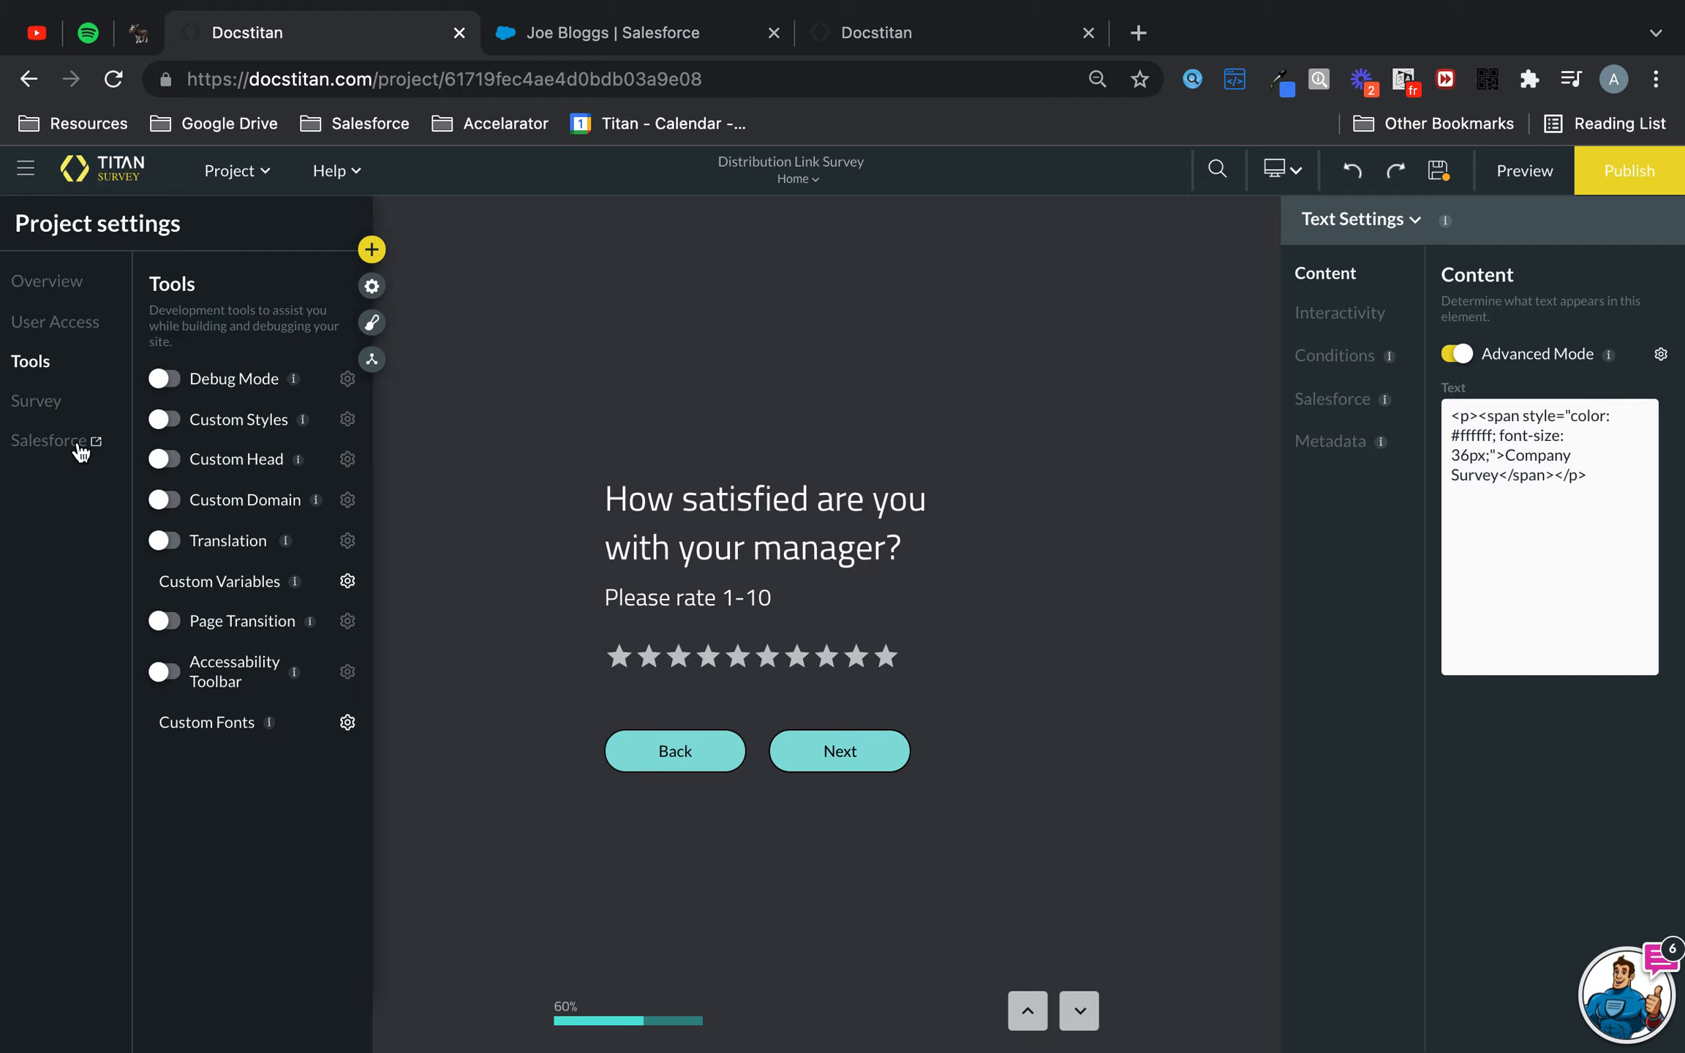
- Configure the survey's On Submit action rule to run the #1 Contact (update) Salesforce push
{"action": "left_click", "coordinate": [33, 406]}
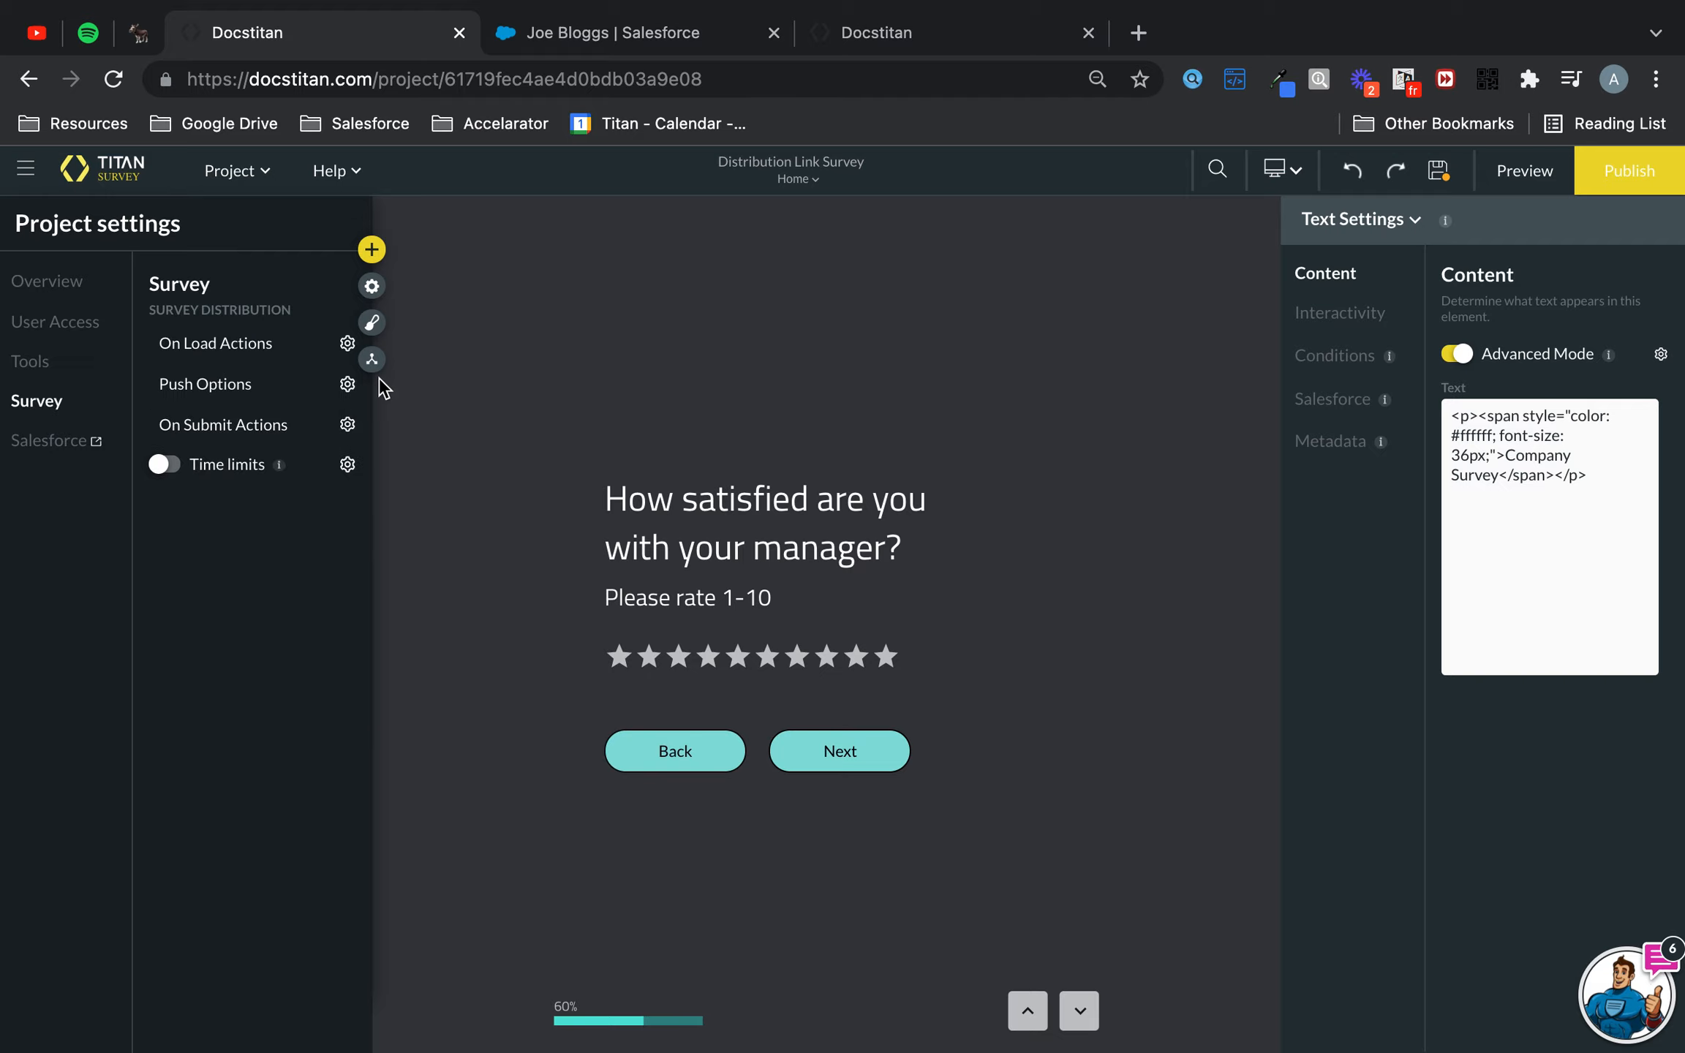
{"action": "left_click", "coordinate": [348, 428]}
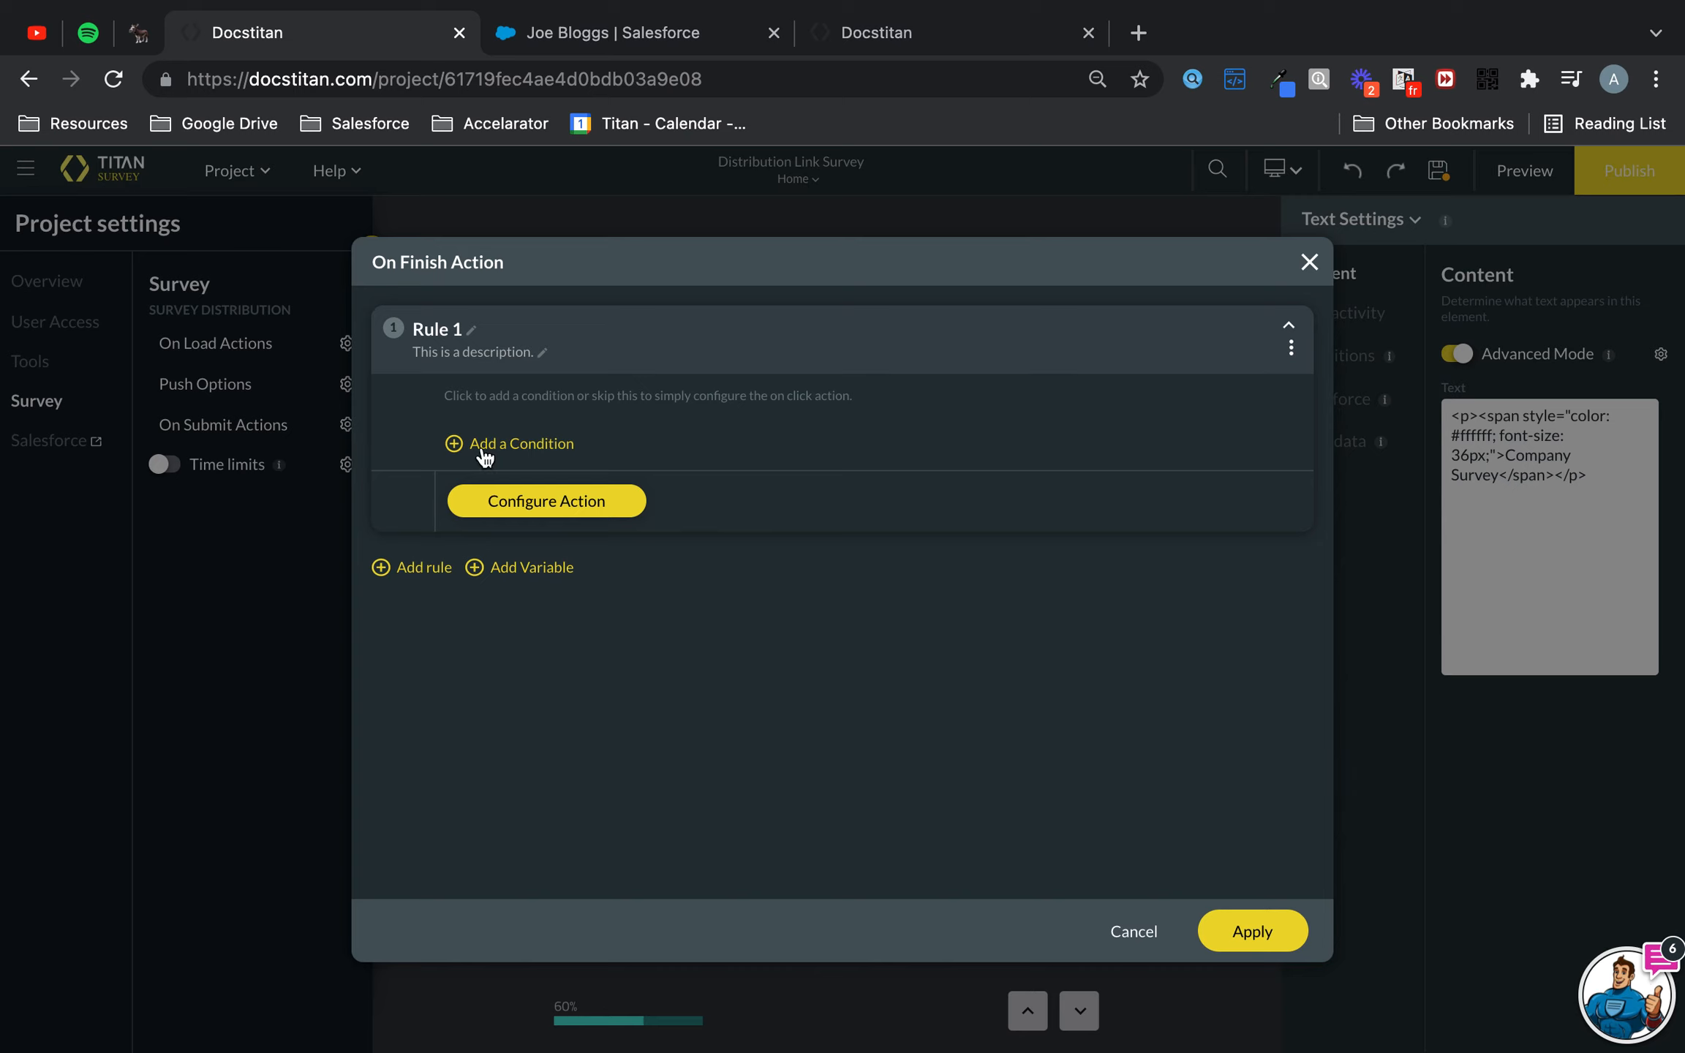
{"action": "left_click", "coordinate": [542, 508]}
{"action": "left_click", "coordinate": [525, 436]}
{"action": "left_click", "coordinate": [720, 472]}
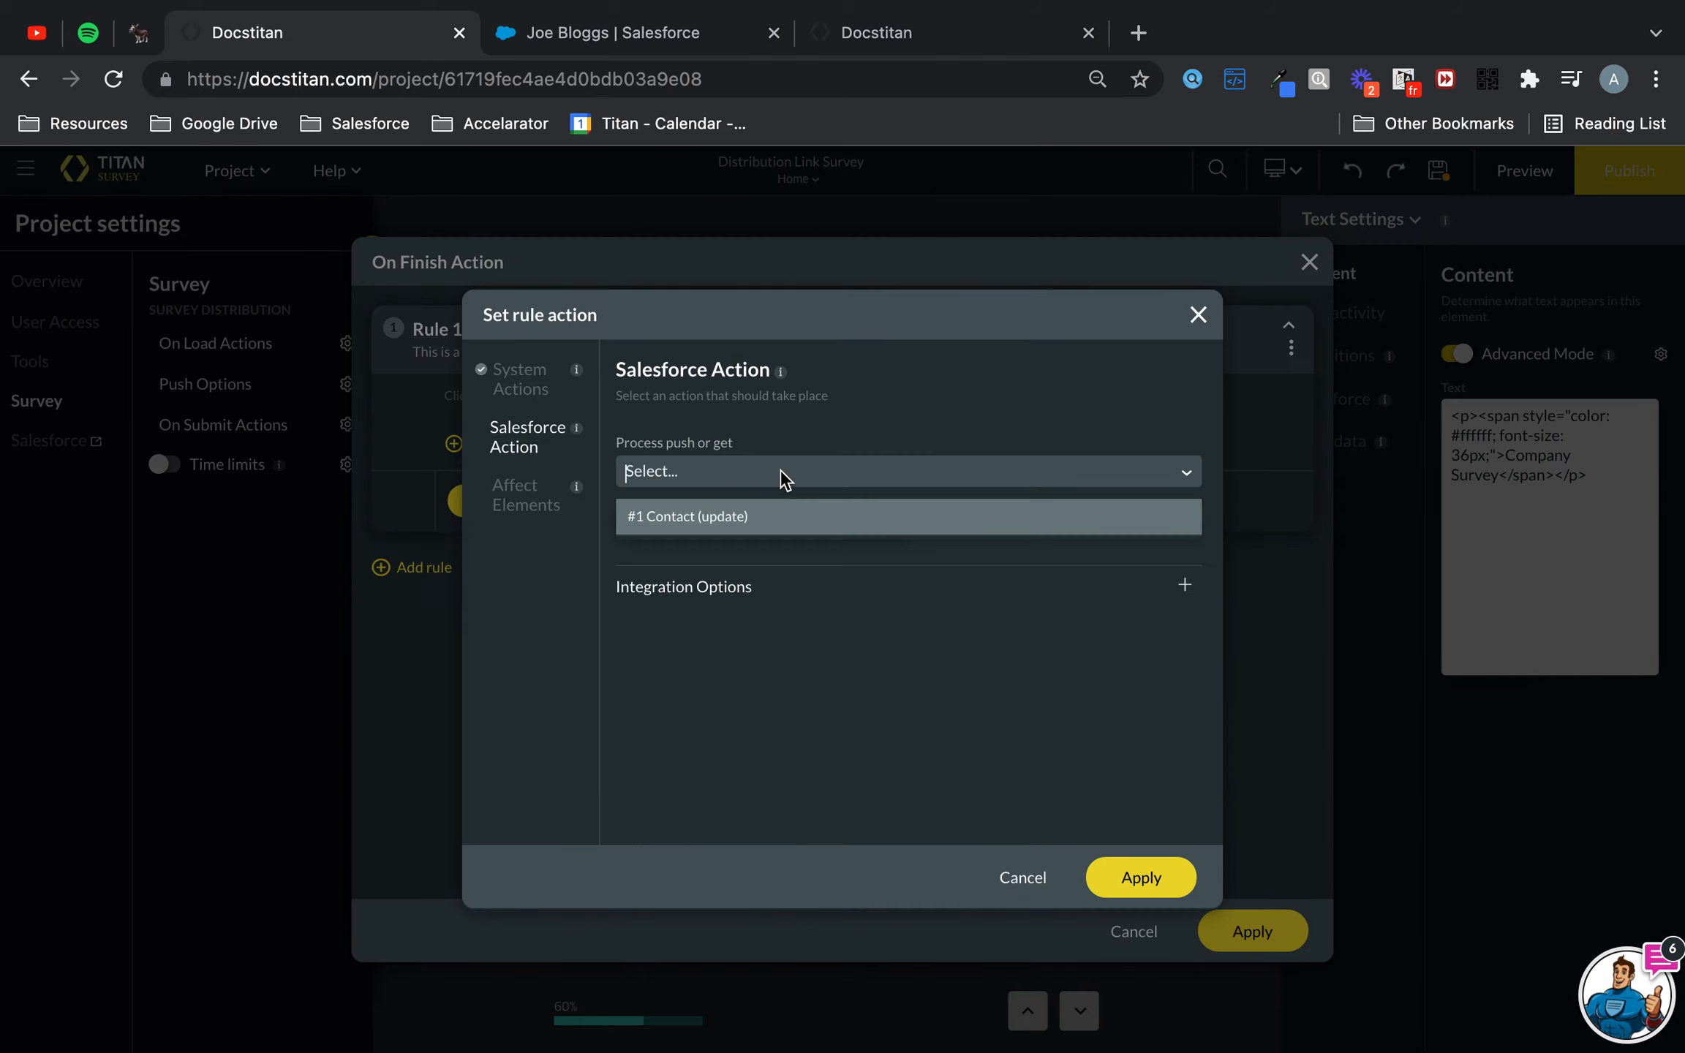
{"action": "left_click", "coordinate": [761, 520]}
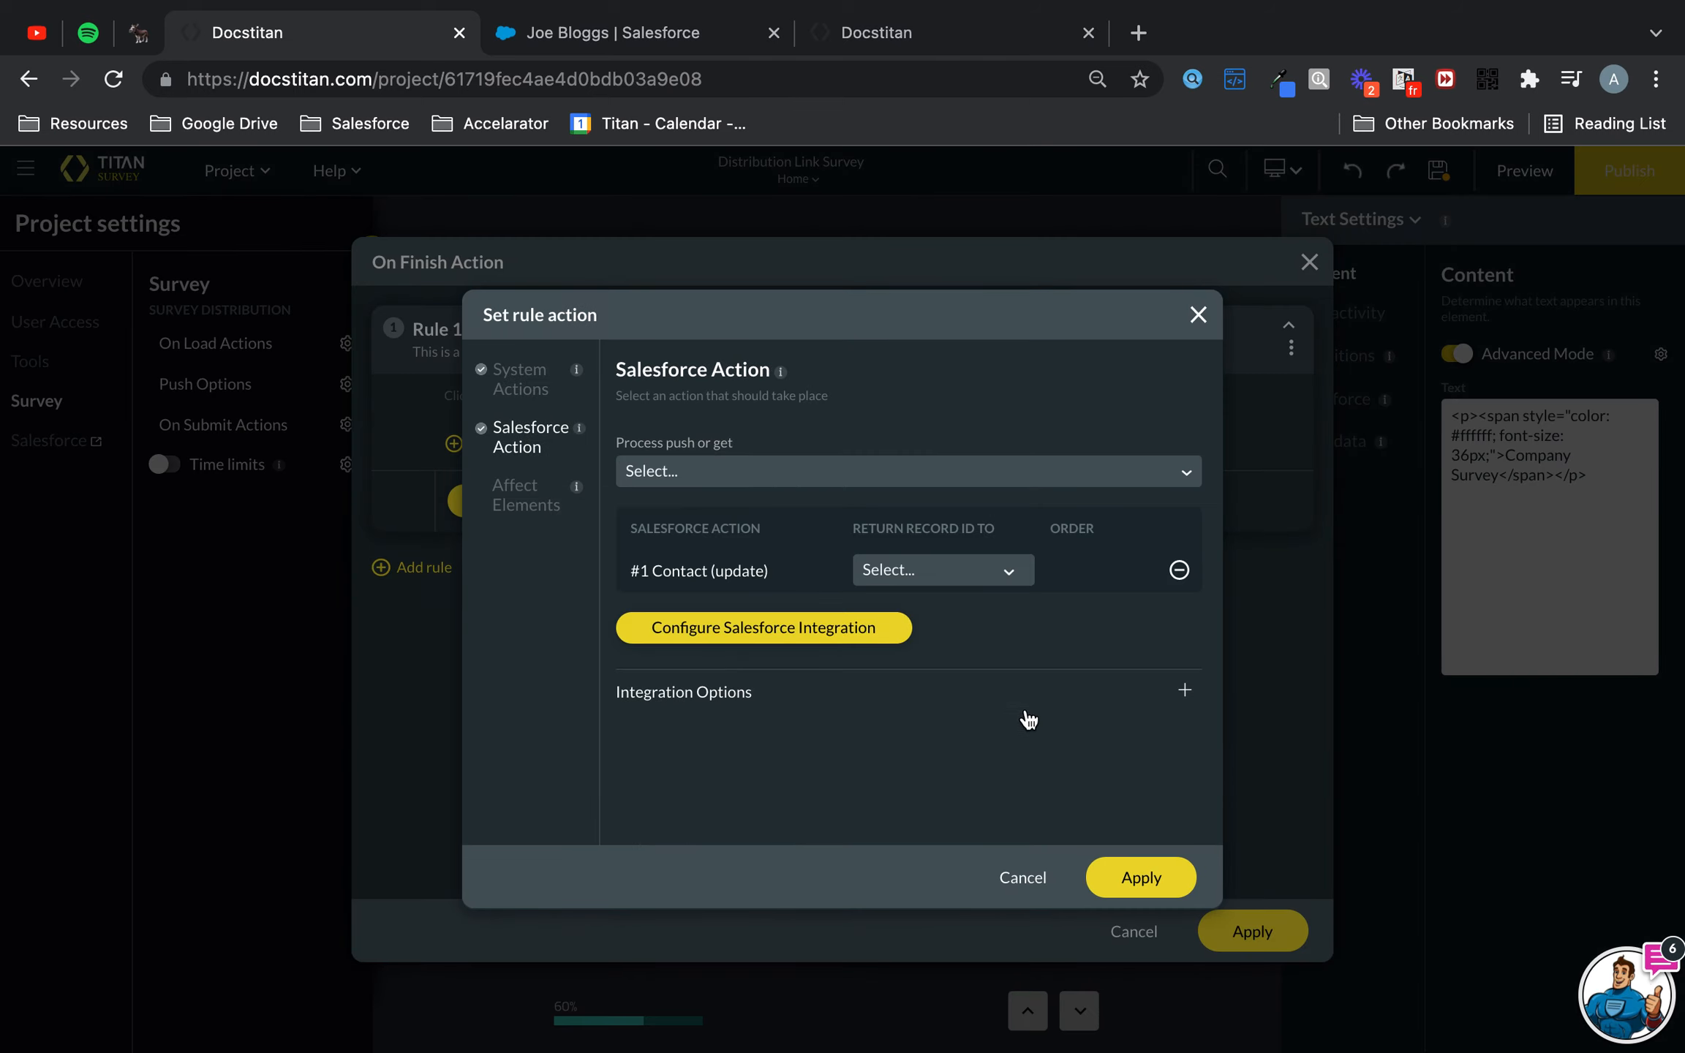
- Toggle the Show message/toast system action and apply the rule action and the On Finish rule
{"action": "left_click", "coordinate": [540, 391]}
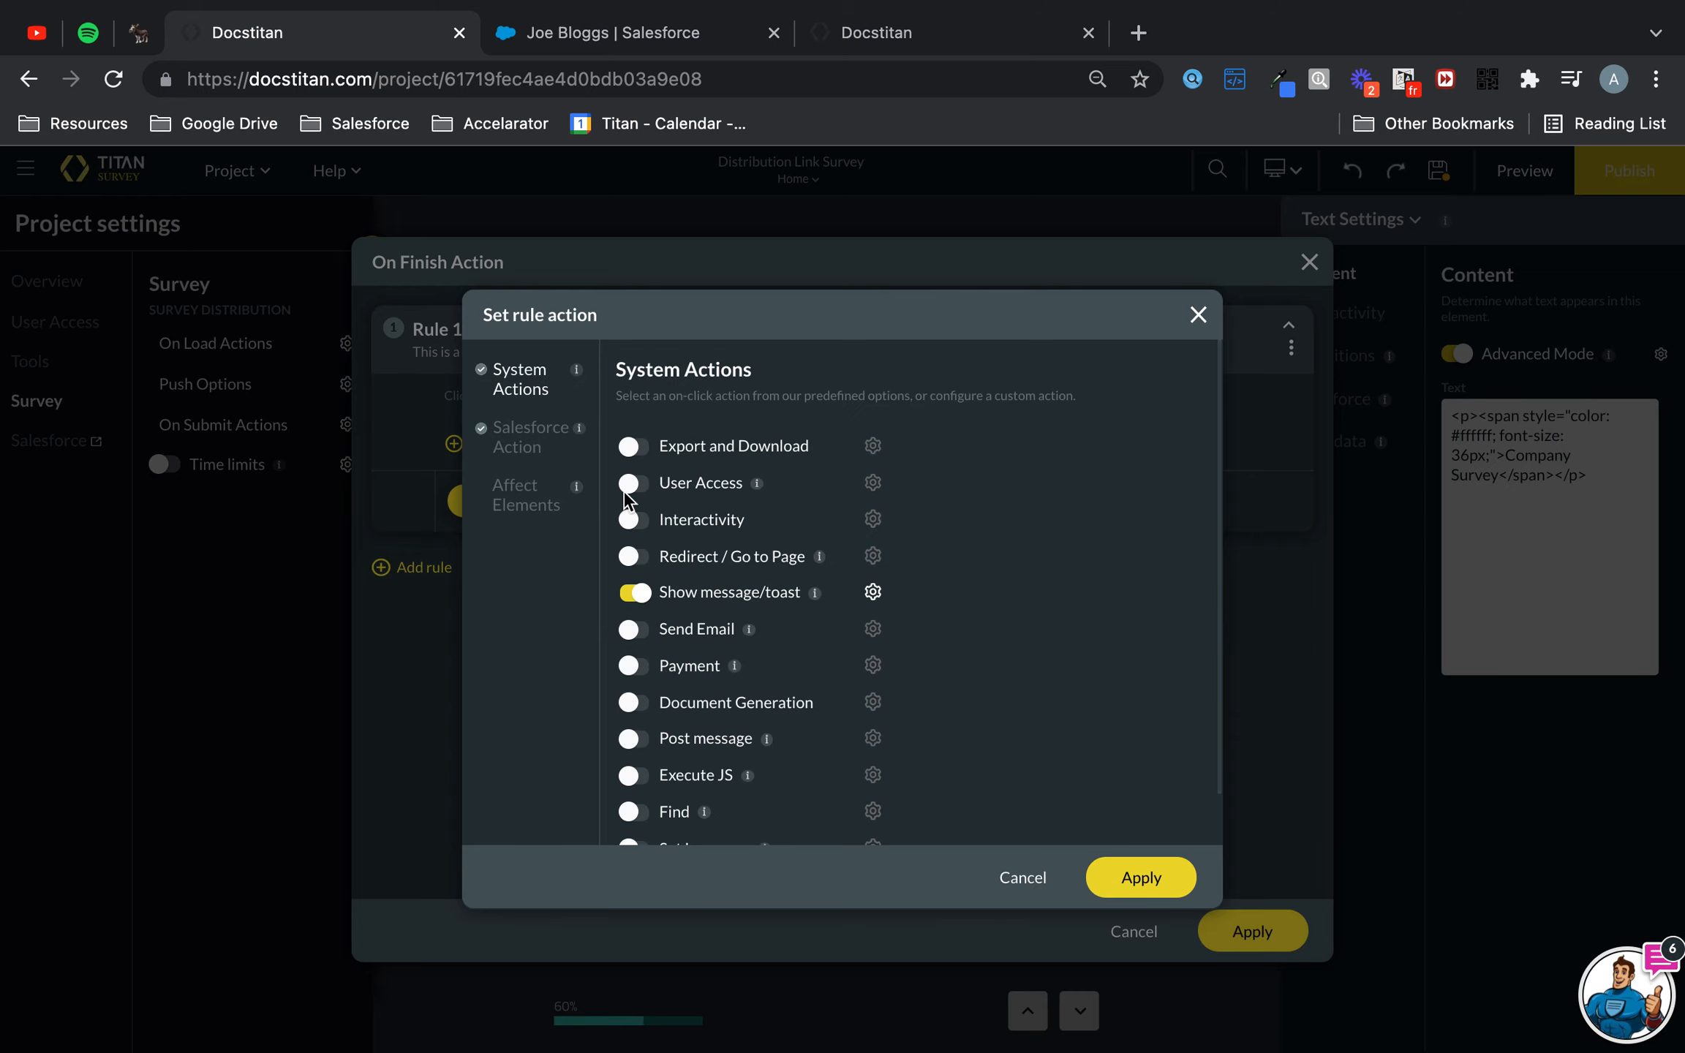
{"action": "left_click", "coordinate": [644, 592]}
{"action": "left_click", "coordinate": [554, 444]}
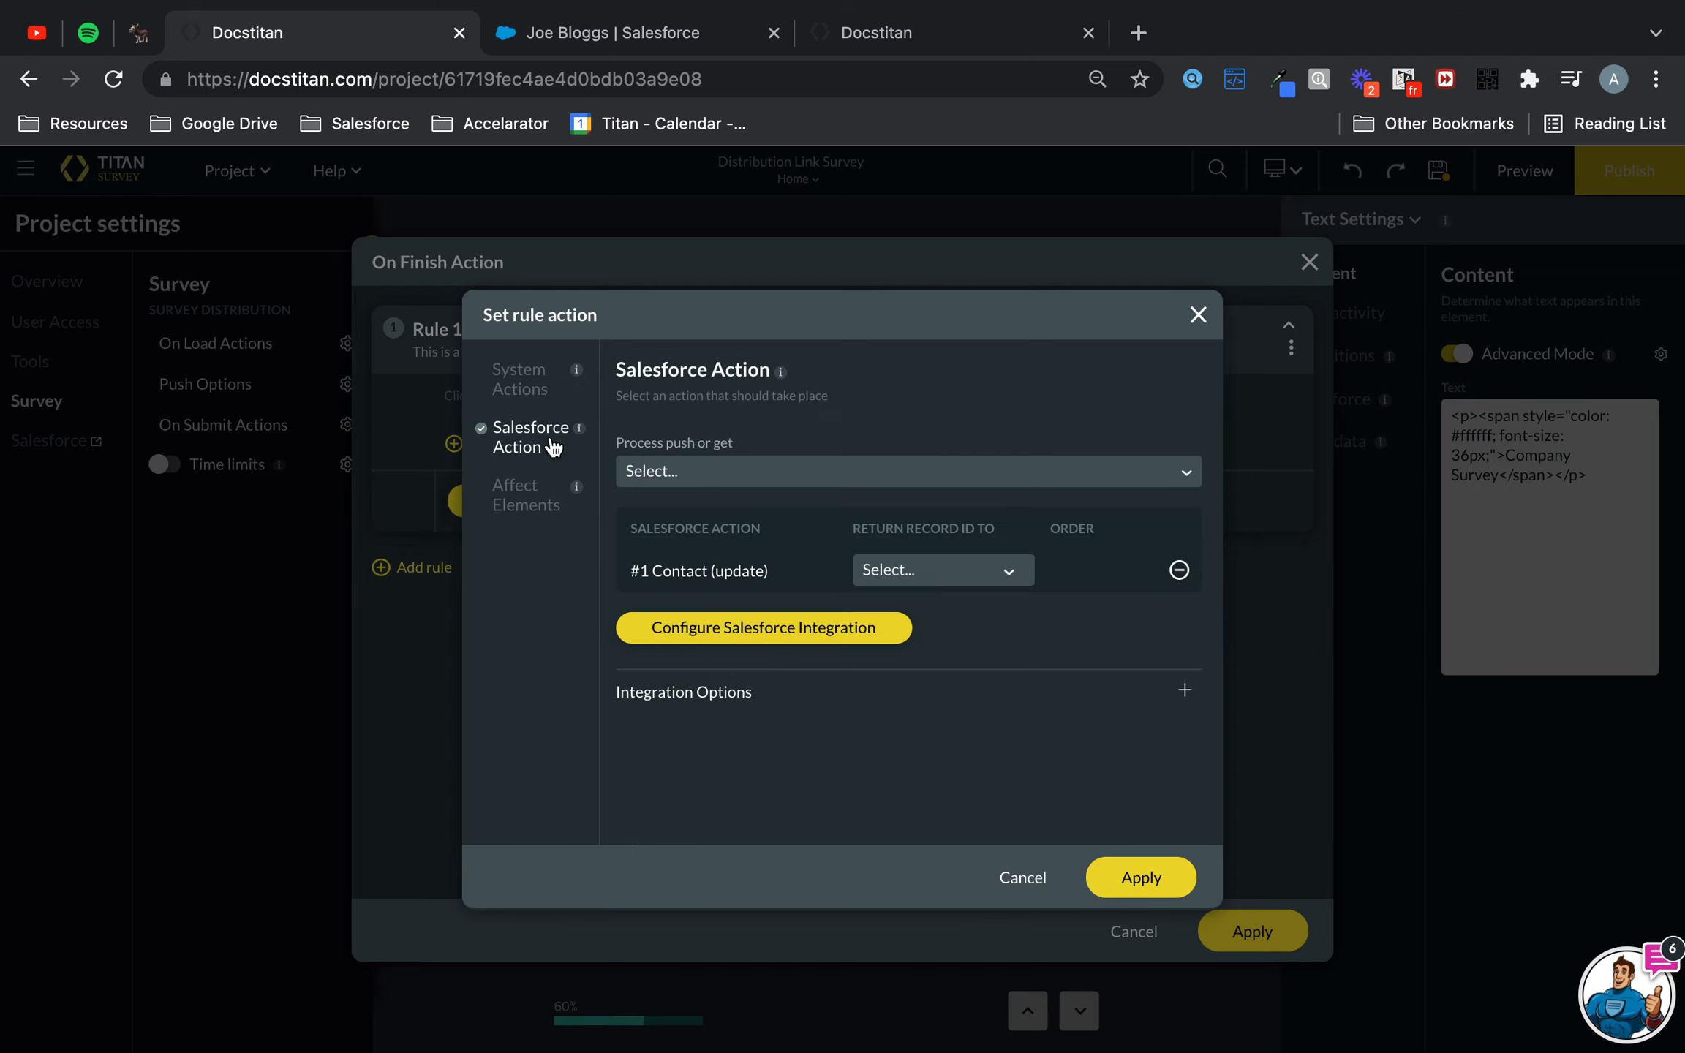
{"action": "left_click", "coordinate": [1122, 868]}
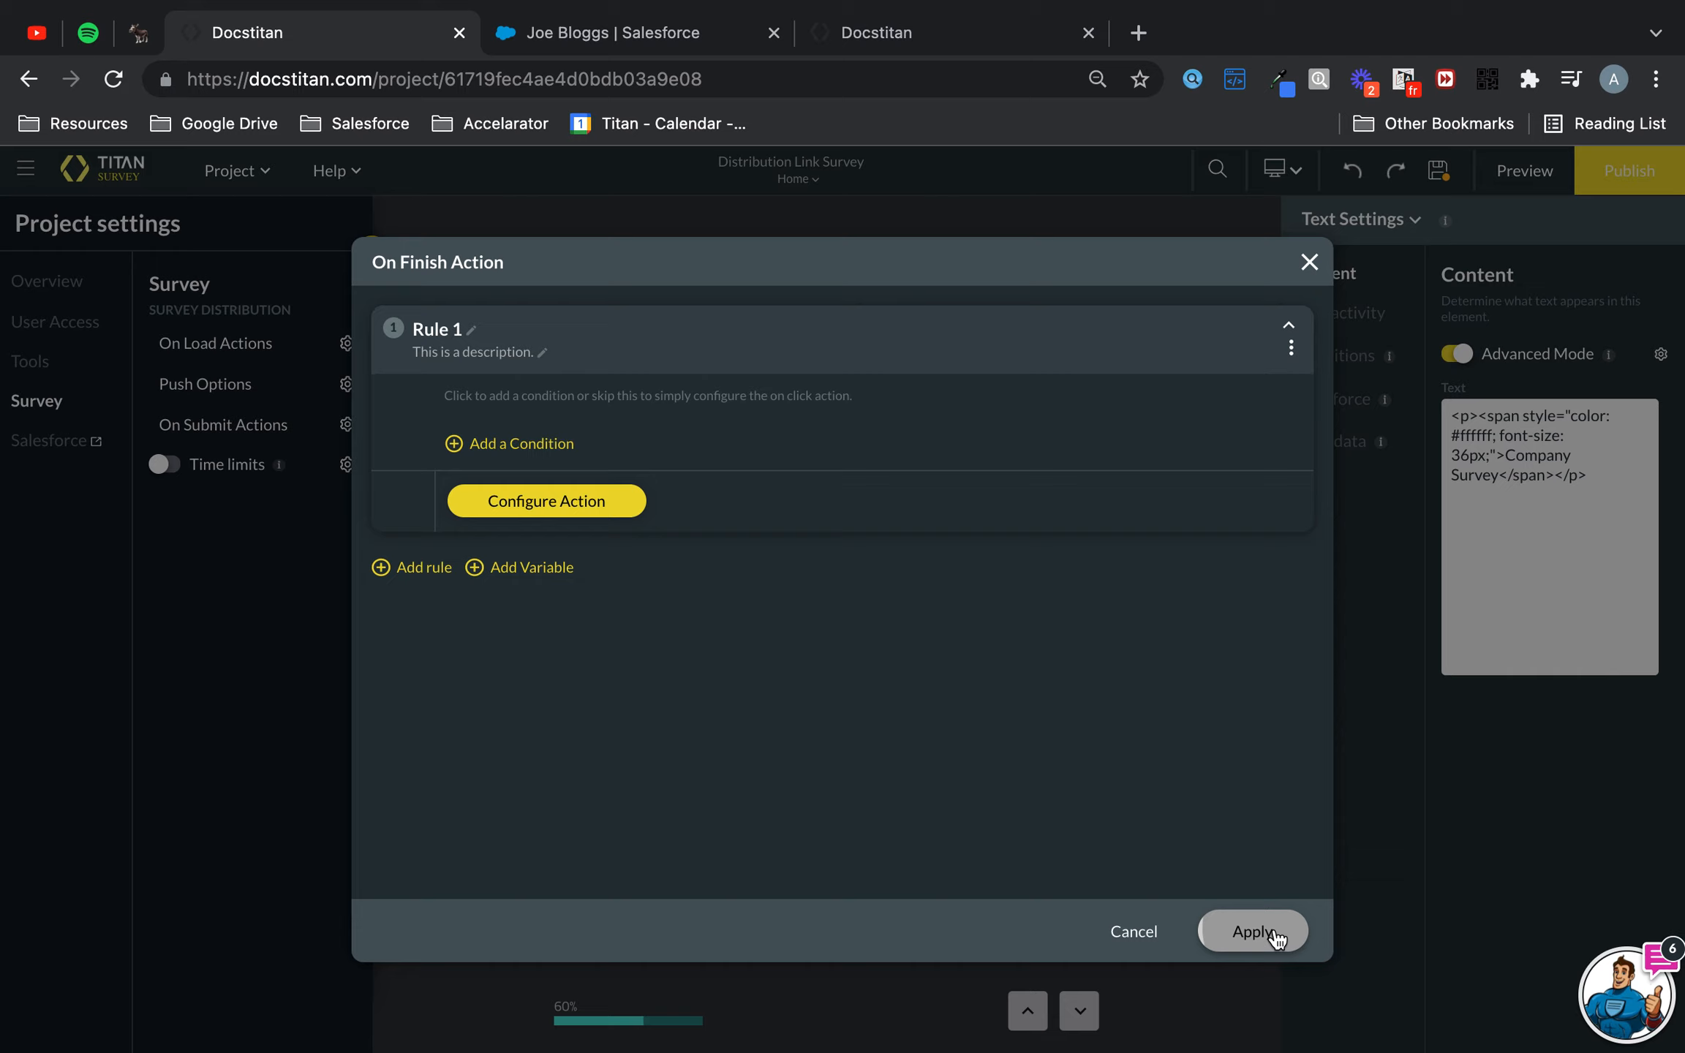
{"action": "left_click", "coordinate": [1275, 928]}
- Start a new External distribution for publishing the survey
{"action": "left_click", "coordinate": [1630, 167]}
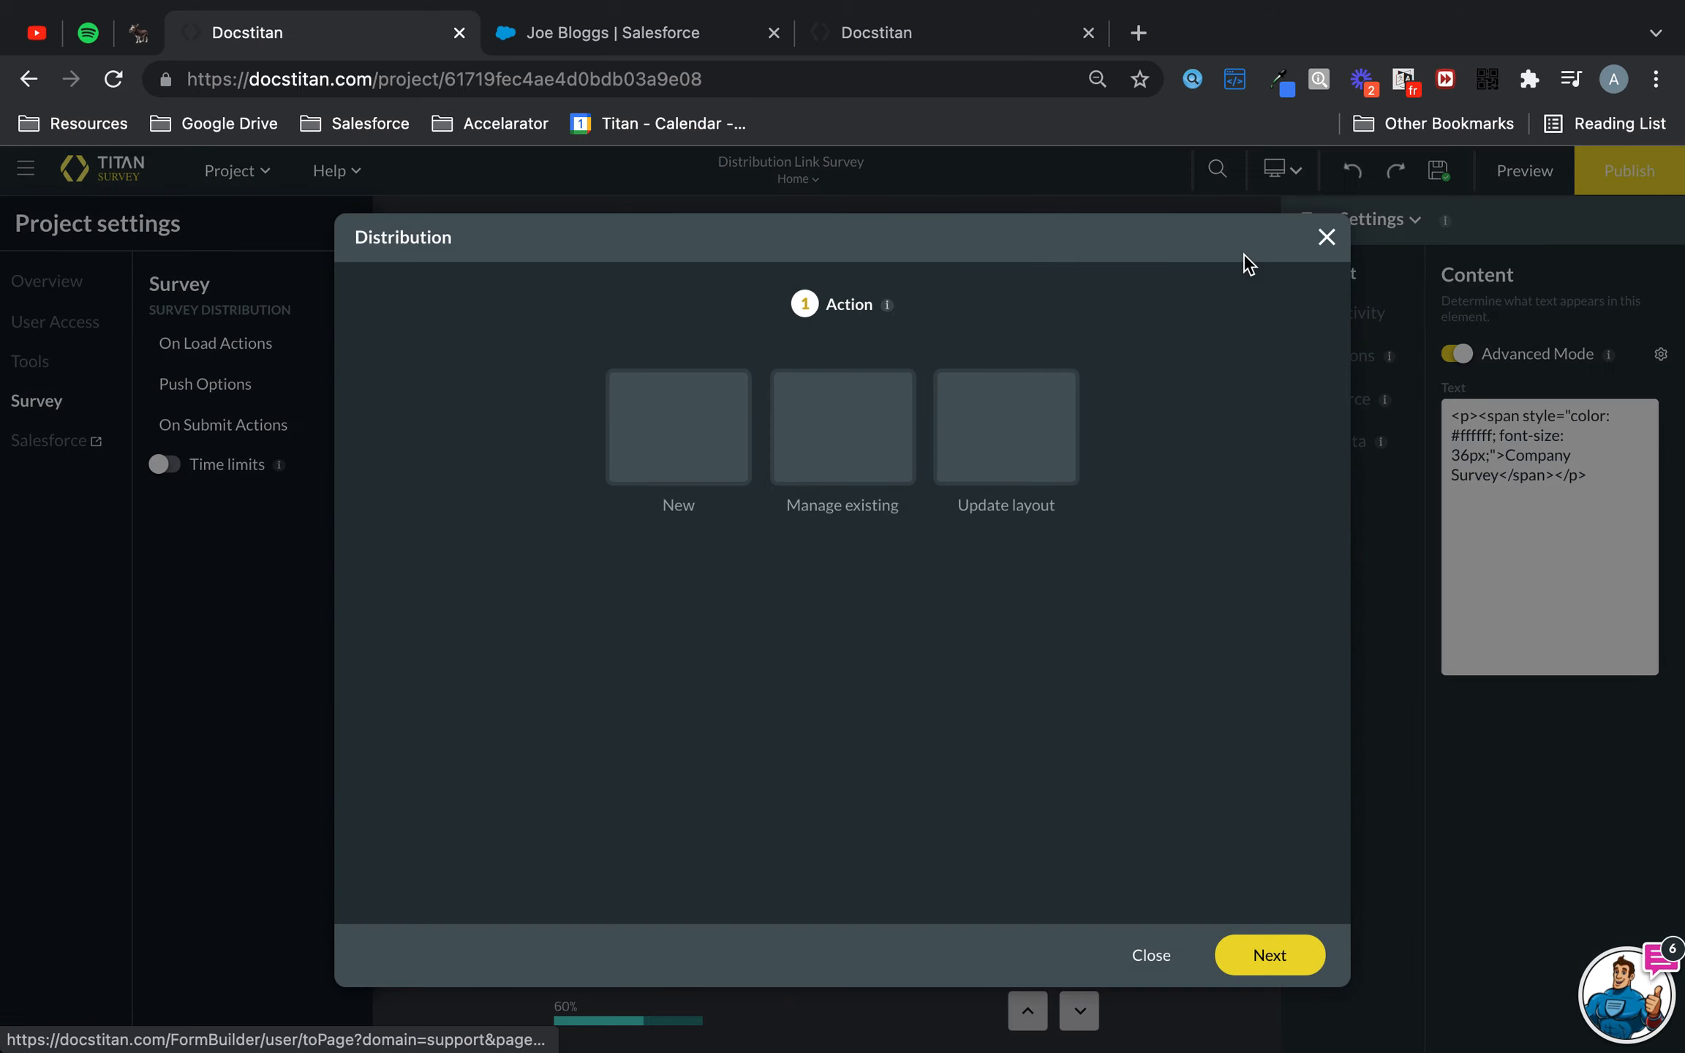
{"action": "left_click", "coordinate": [1327, 238]}
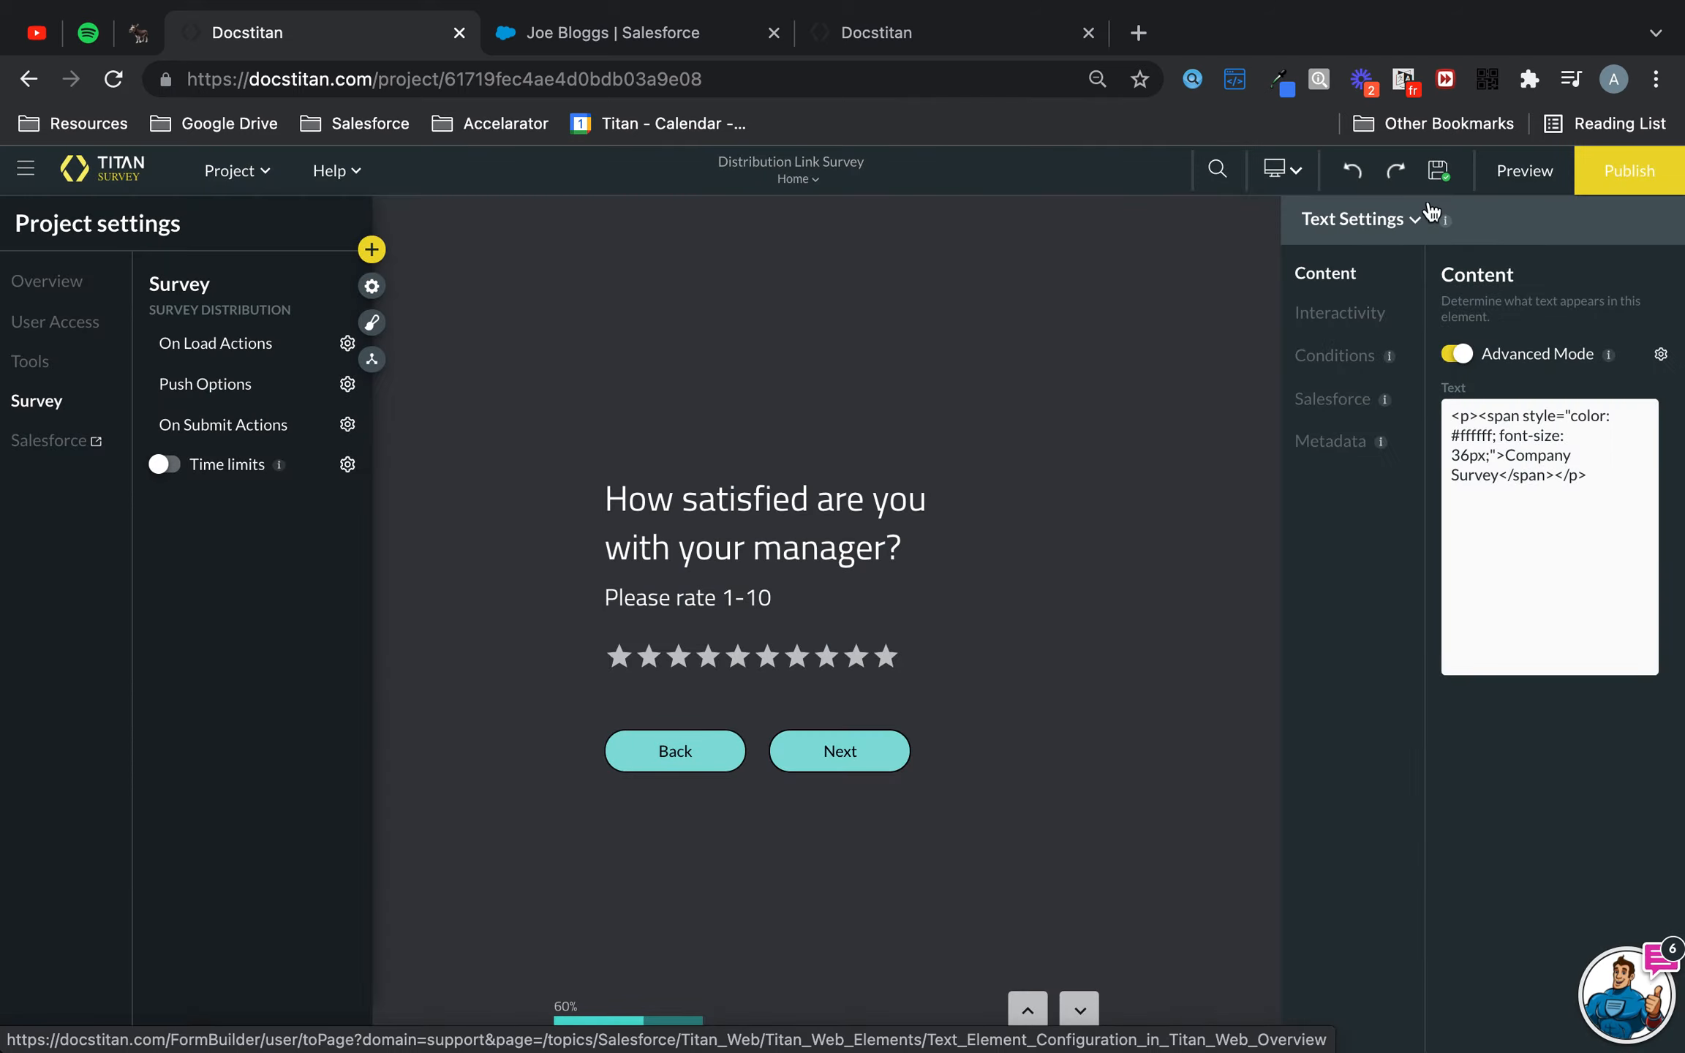
{"action": "left_click", "coordinate": [1628, 170]}
{"action": "left_click", "coordinate": [684, 442]}
{"action": "left_click", "coordinate": [1154, 447]}
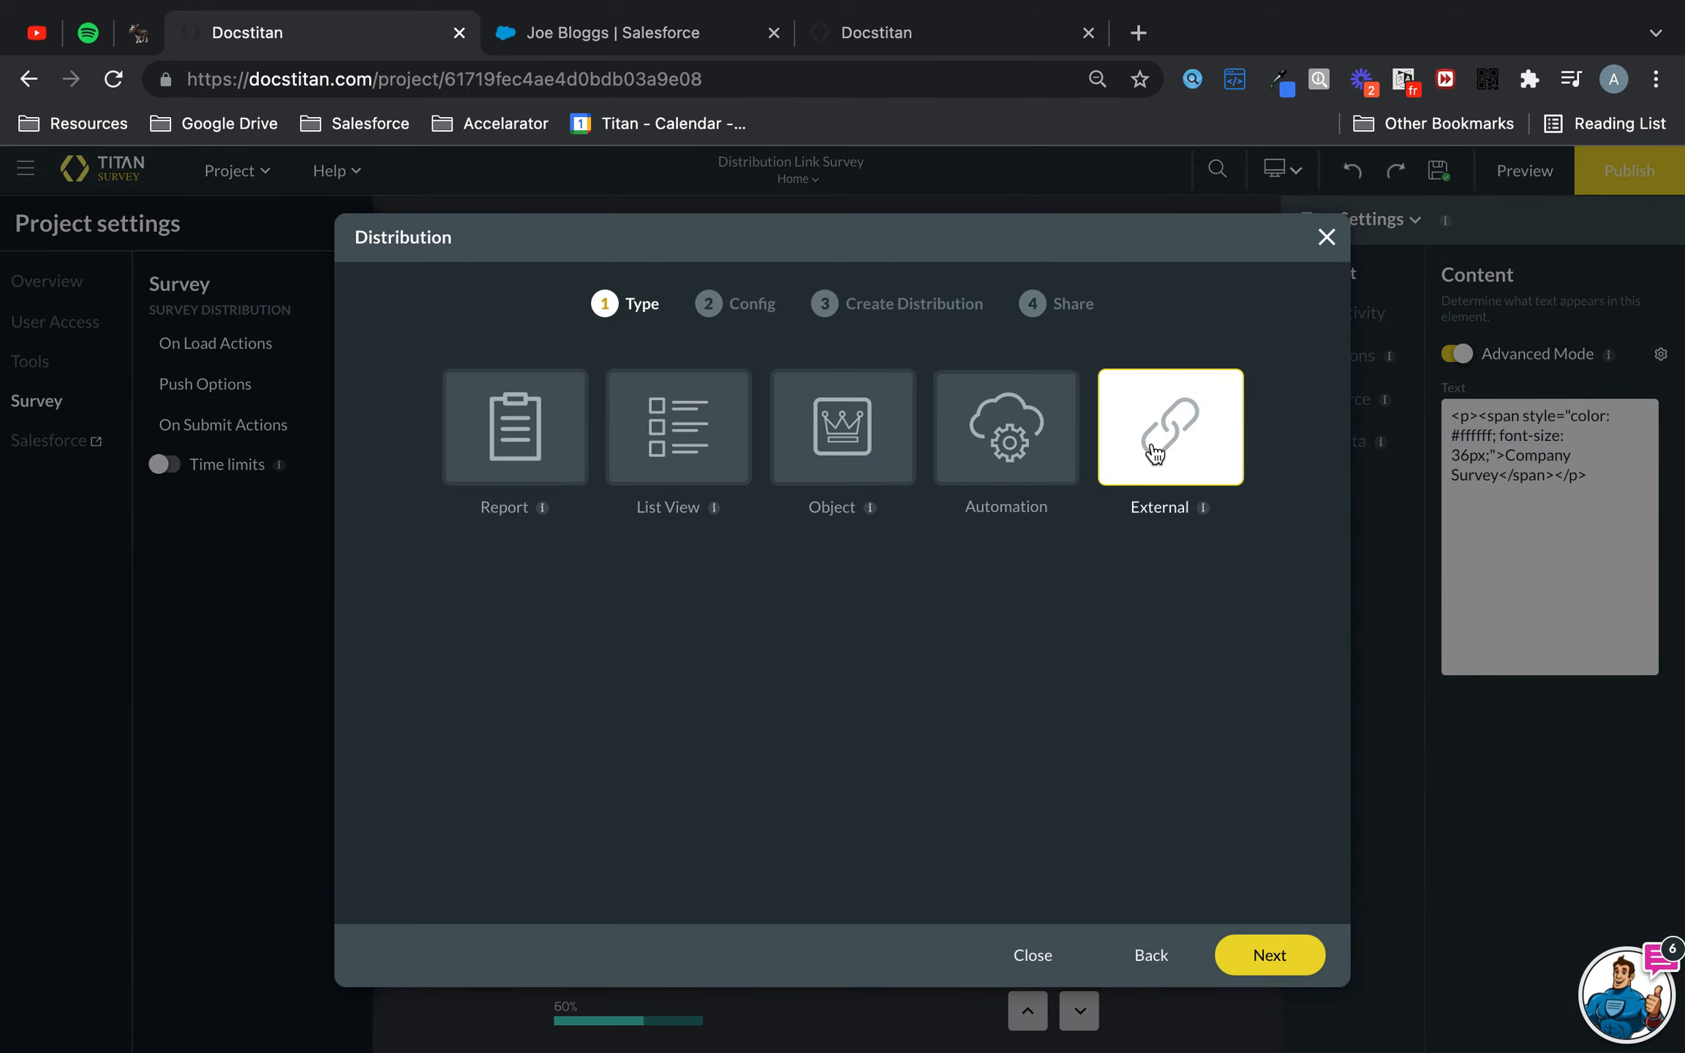
{"action": "left_click", "coordinate": [1270, 957]}
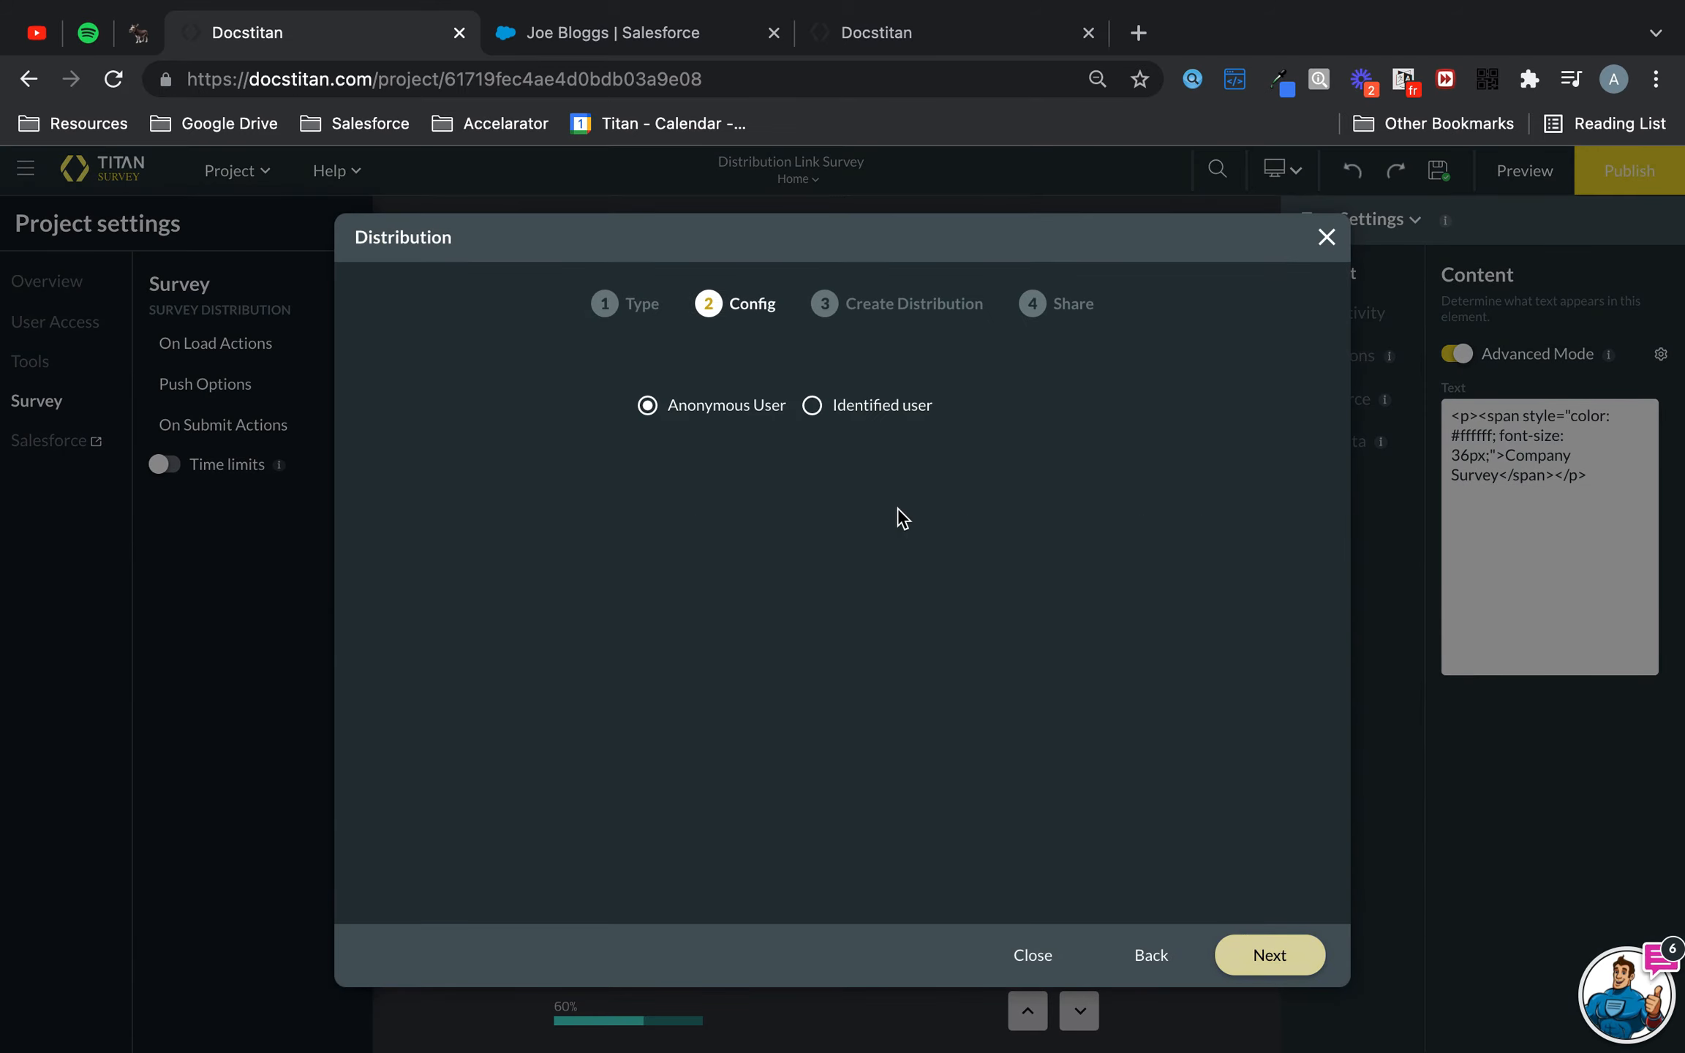
- Configure the distribution for an identified user on the Contact object with a Survey Taker ID field
{"action": "left_click", "coordinate": [838, 411]}
{"action": "left_click", "coordinate": [768, 481]}
{"action": "type", "text": "cont"}
{"action": "left_click", "coordinate": [671, 714]}
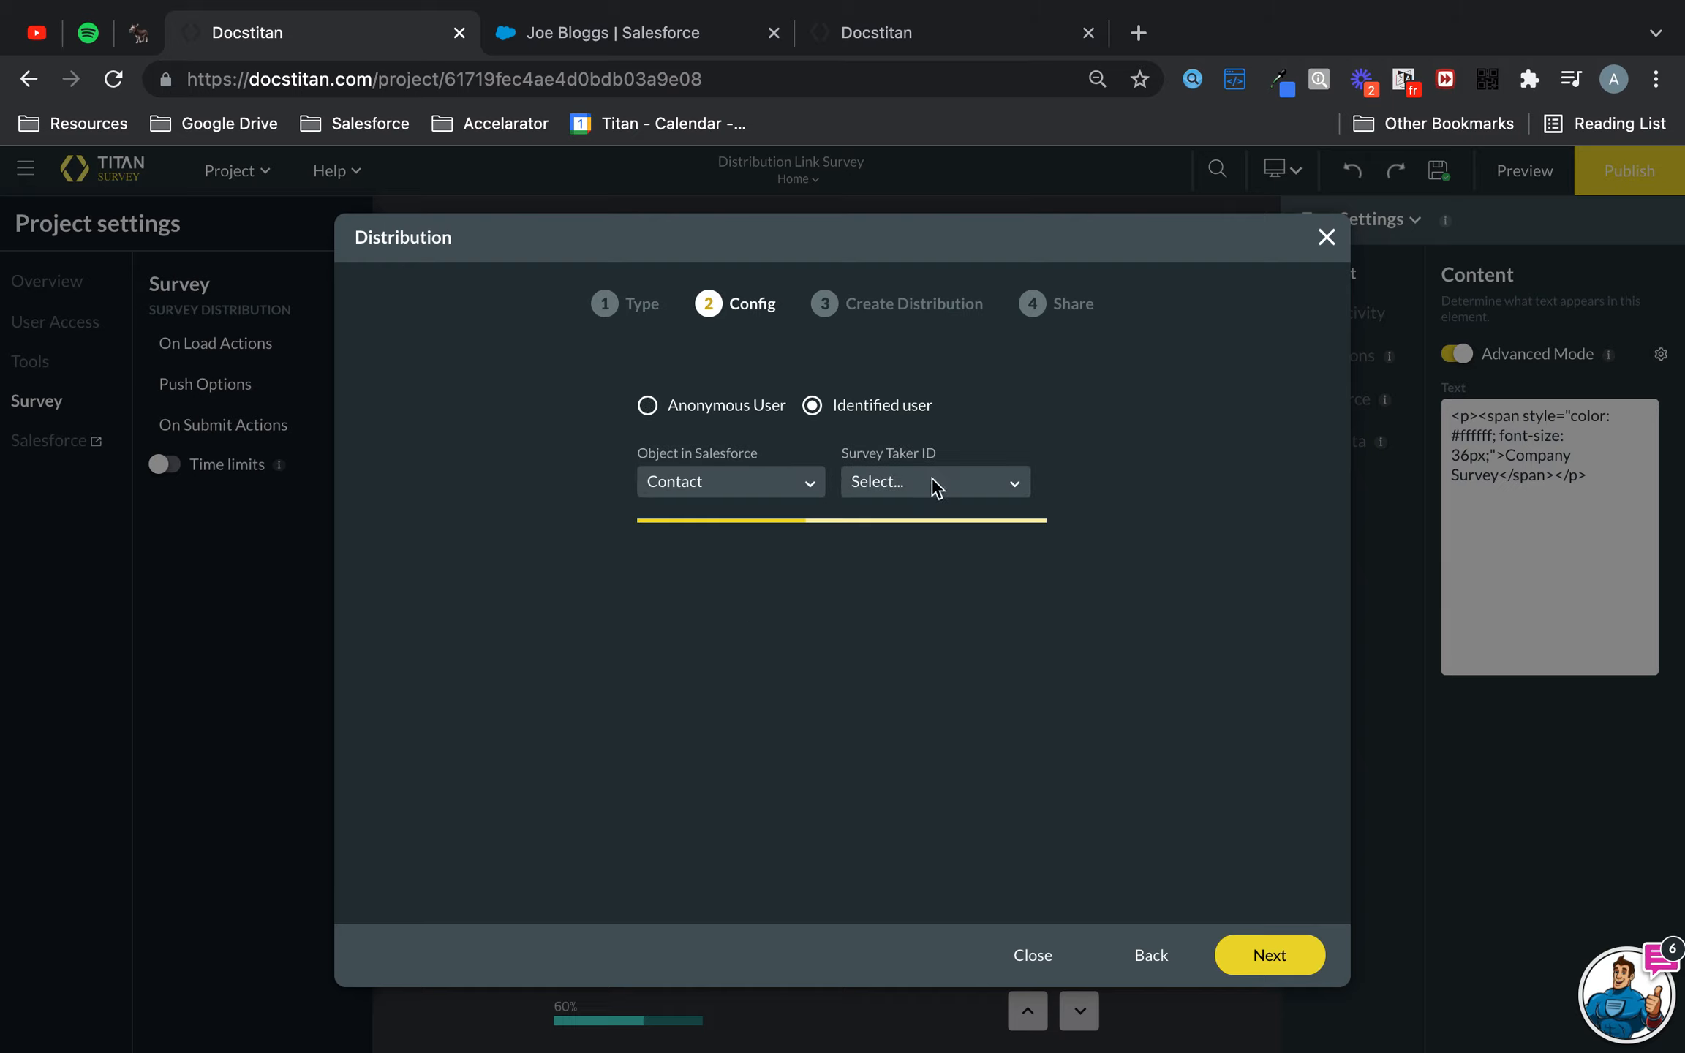
{"action": "left_click", "coordinate": [934, 481]}
{"action": "left_click", "coordinate": [913, 532]}
{"action": "left_click", "coordinate": [1270, 955]}
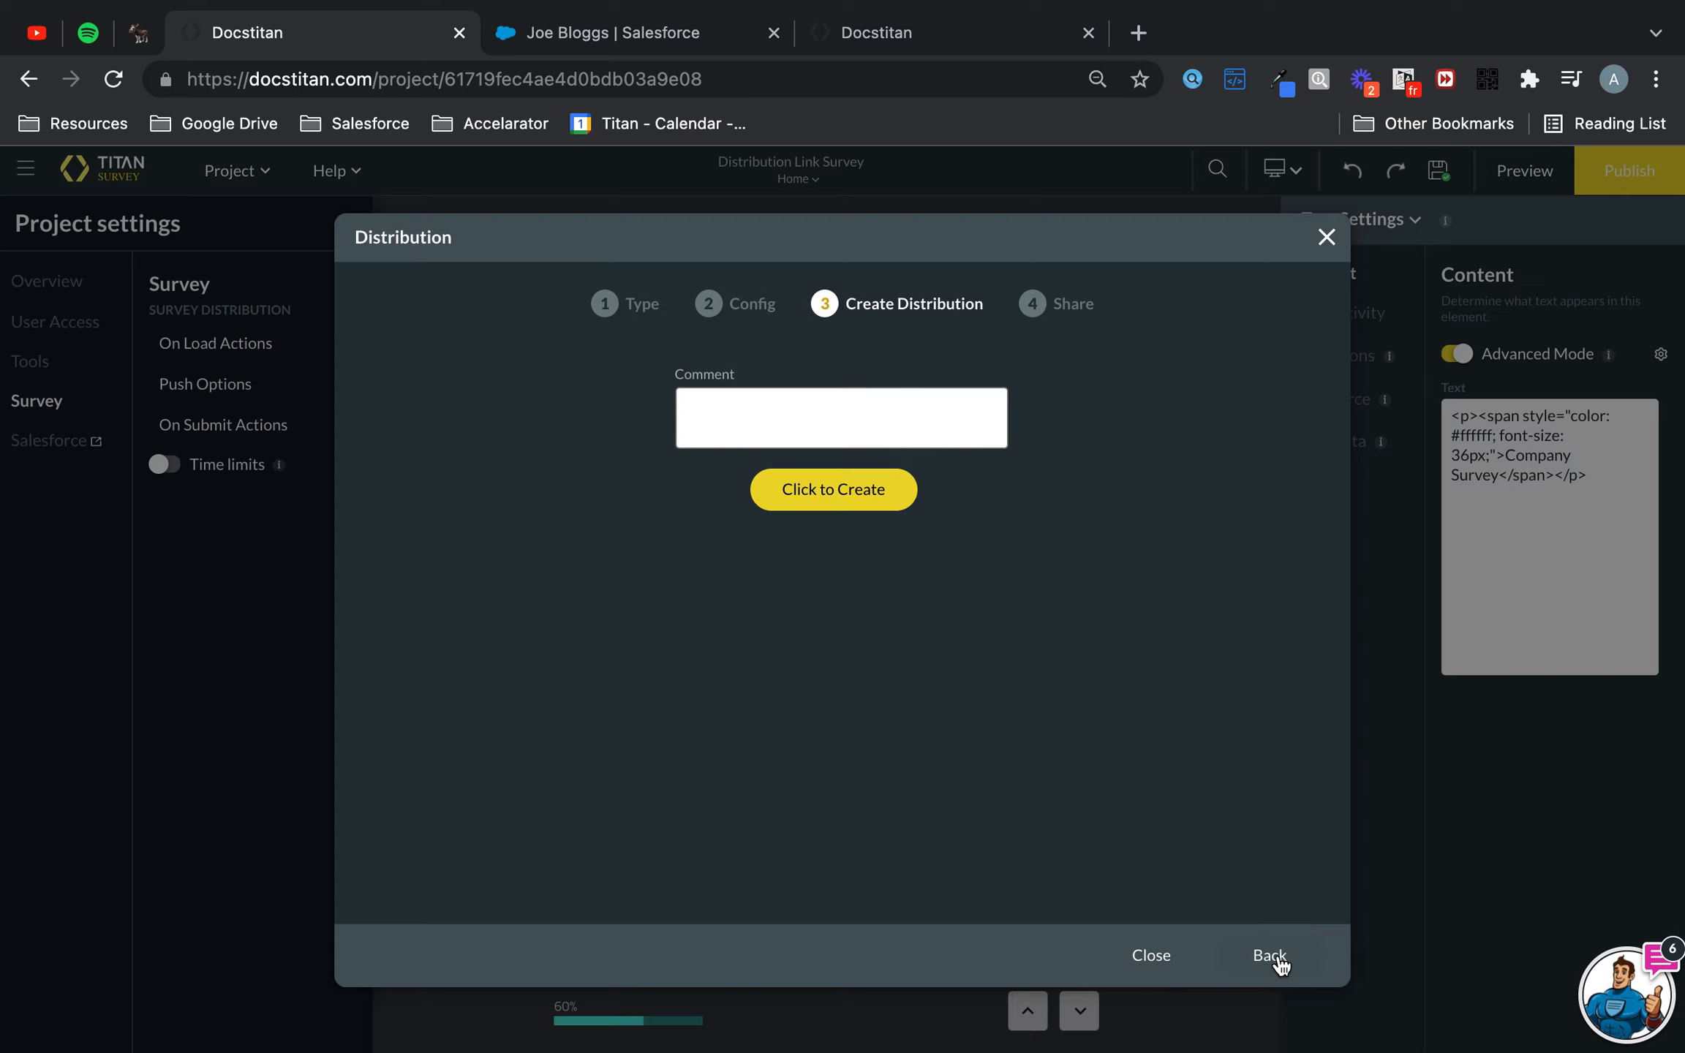
- Create the distribution with the comment Test
{"action": "type", "text": "Test"}
{"action": "left_click", "coordinate": [886, 486]}
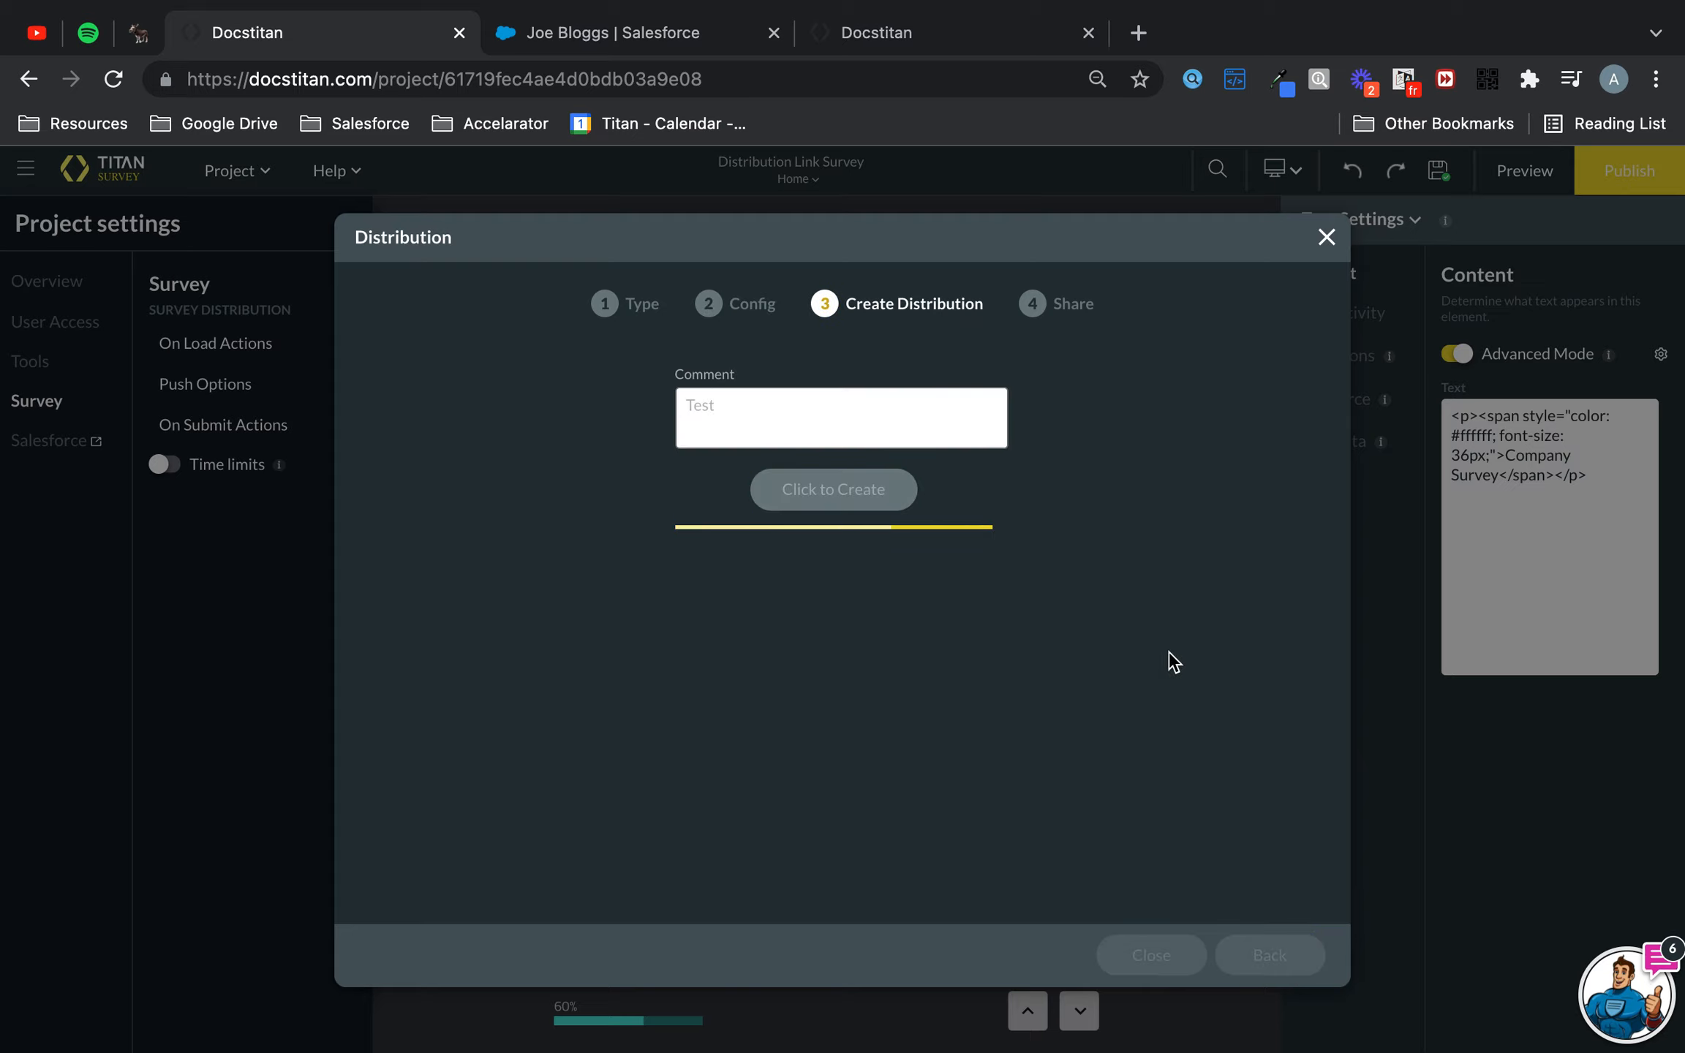
- Close the old survey tab and copy the new distribution URL
{"action": "left_click", "coordinate": [1088, 33]}
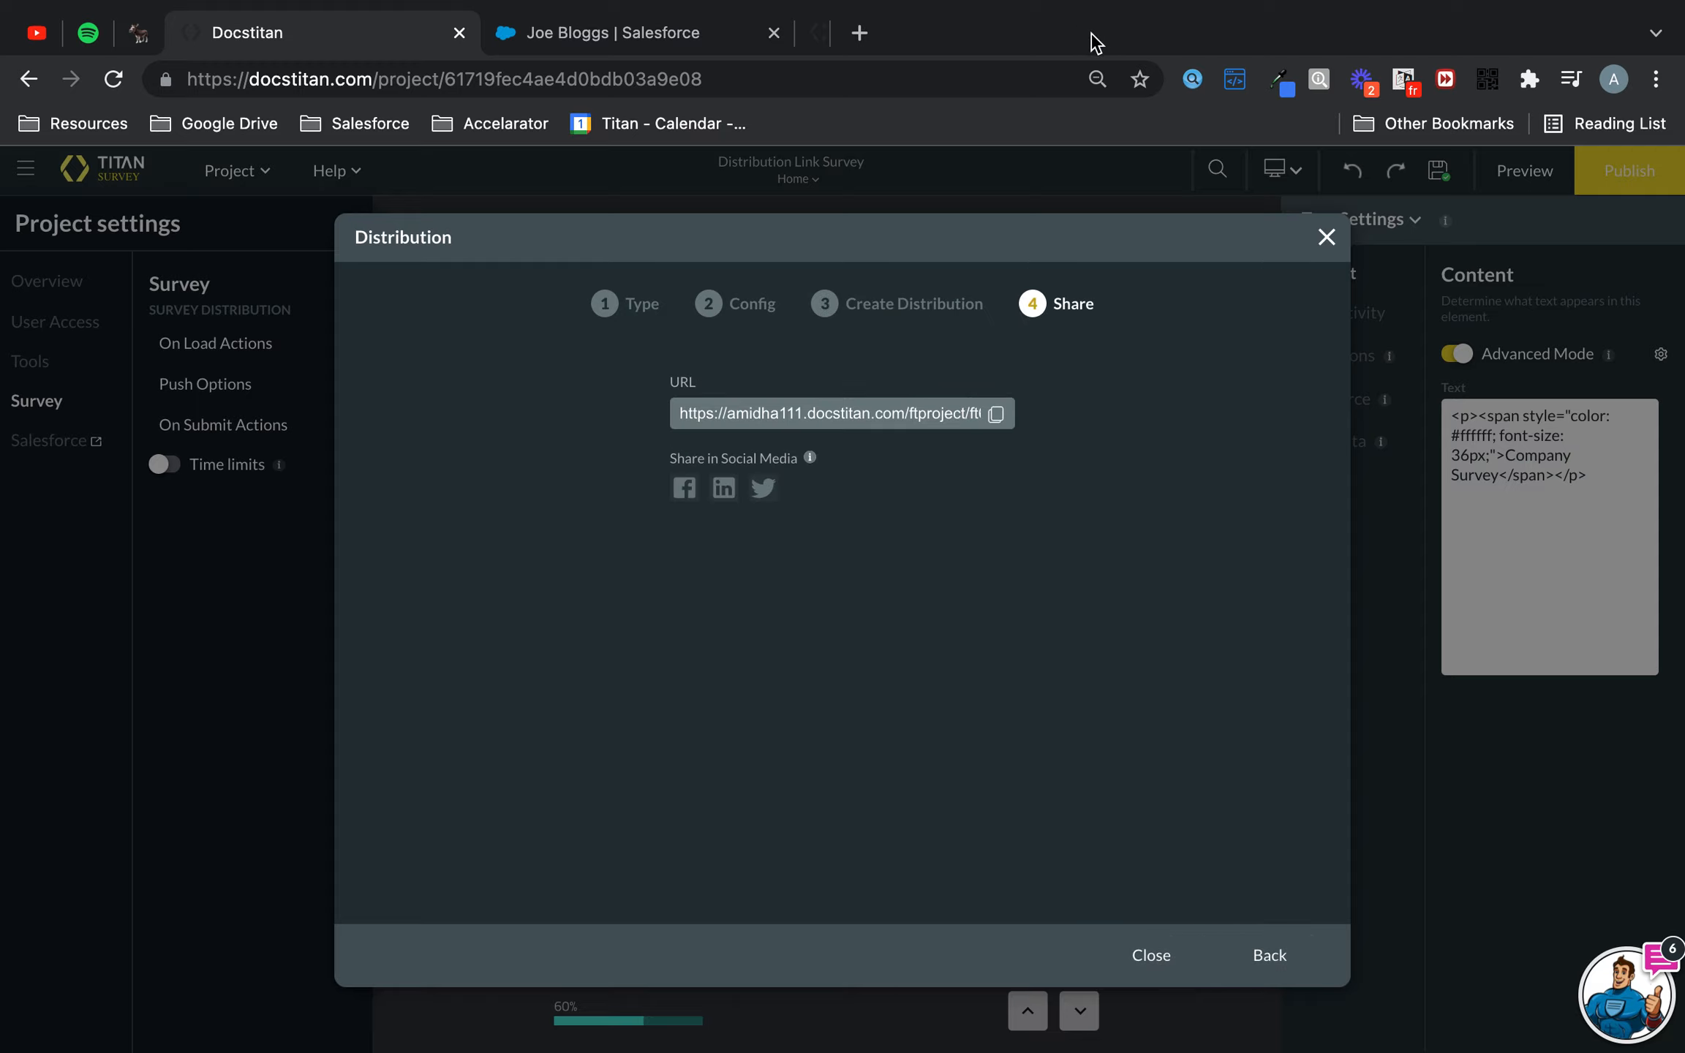
{"action": "left_click", "coordinate": [996, 414]}
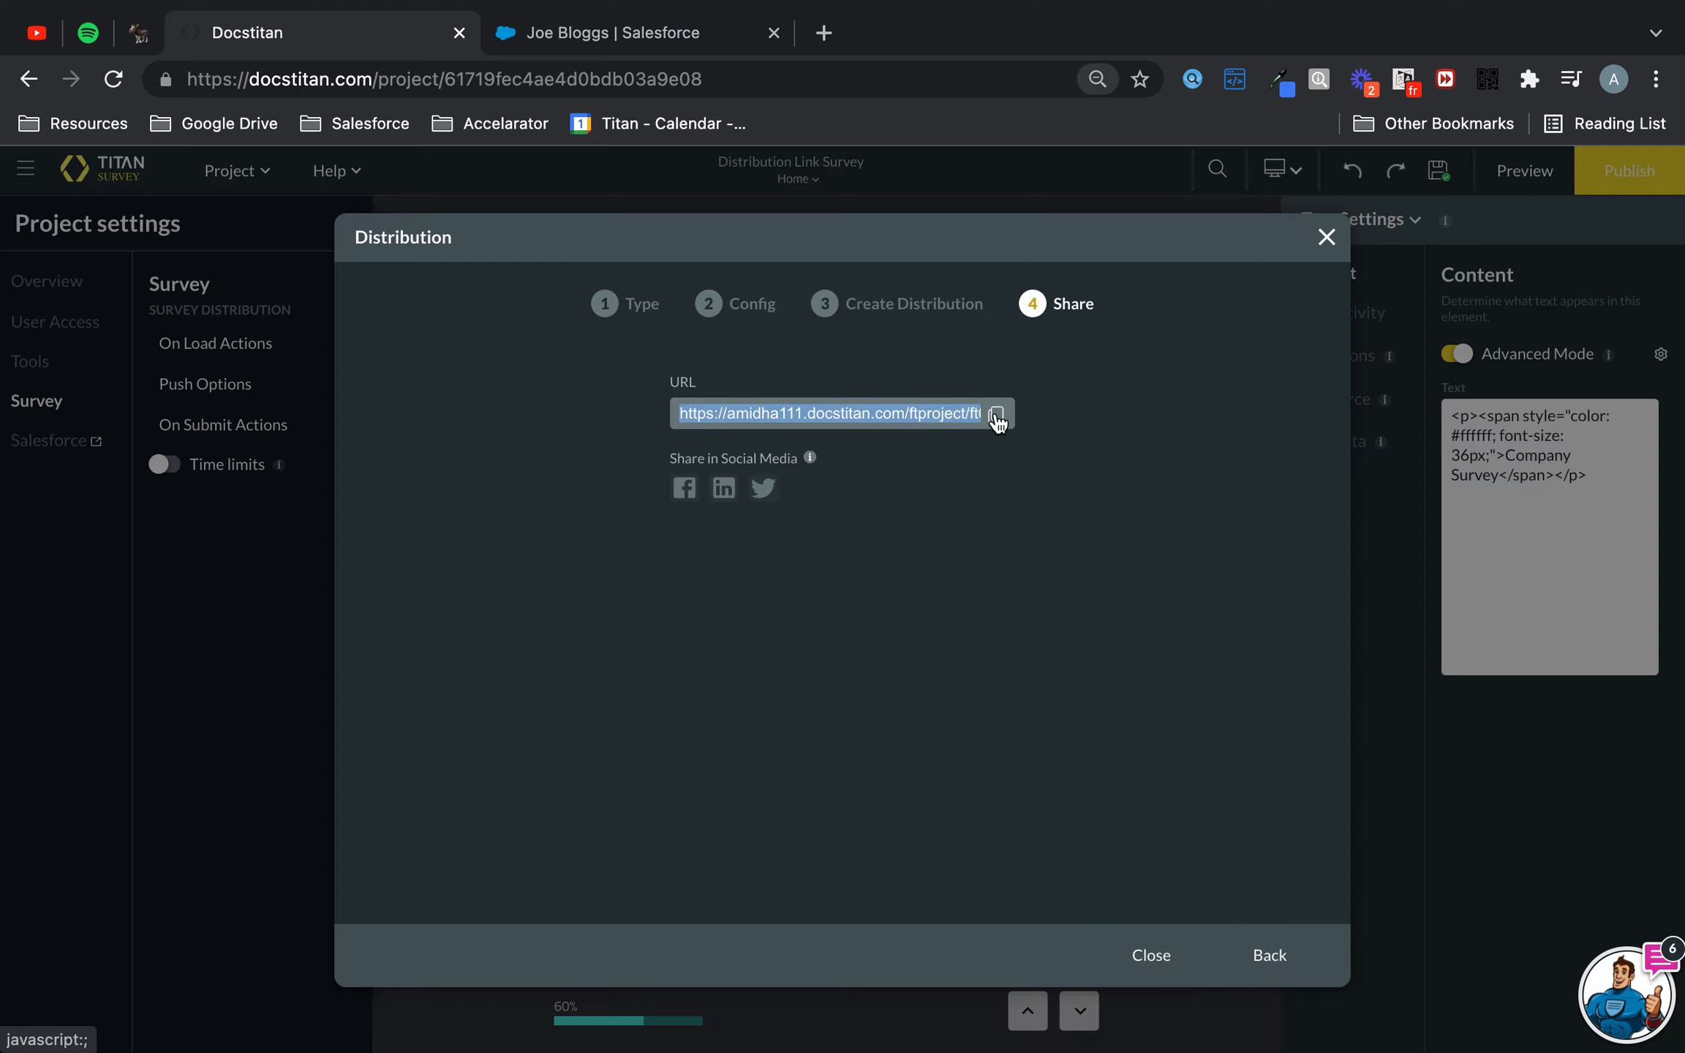
- Open the copied distribution URL in a new tab, replacing the contactid placeholder with the contact's Salesforce record ID
{"action": "left_click", "coordinate": [823, 32]}
{"action": "type", "text": "https://amidha111.docstitan.com/ftproject/f169f96c10f1494920ab11b6b9dc8199b?contactId={Id}"}
{"action": "left_click", "coordinate": [687, 34]}
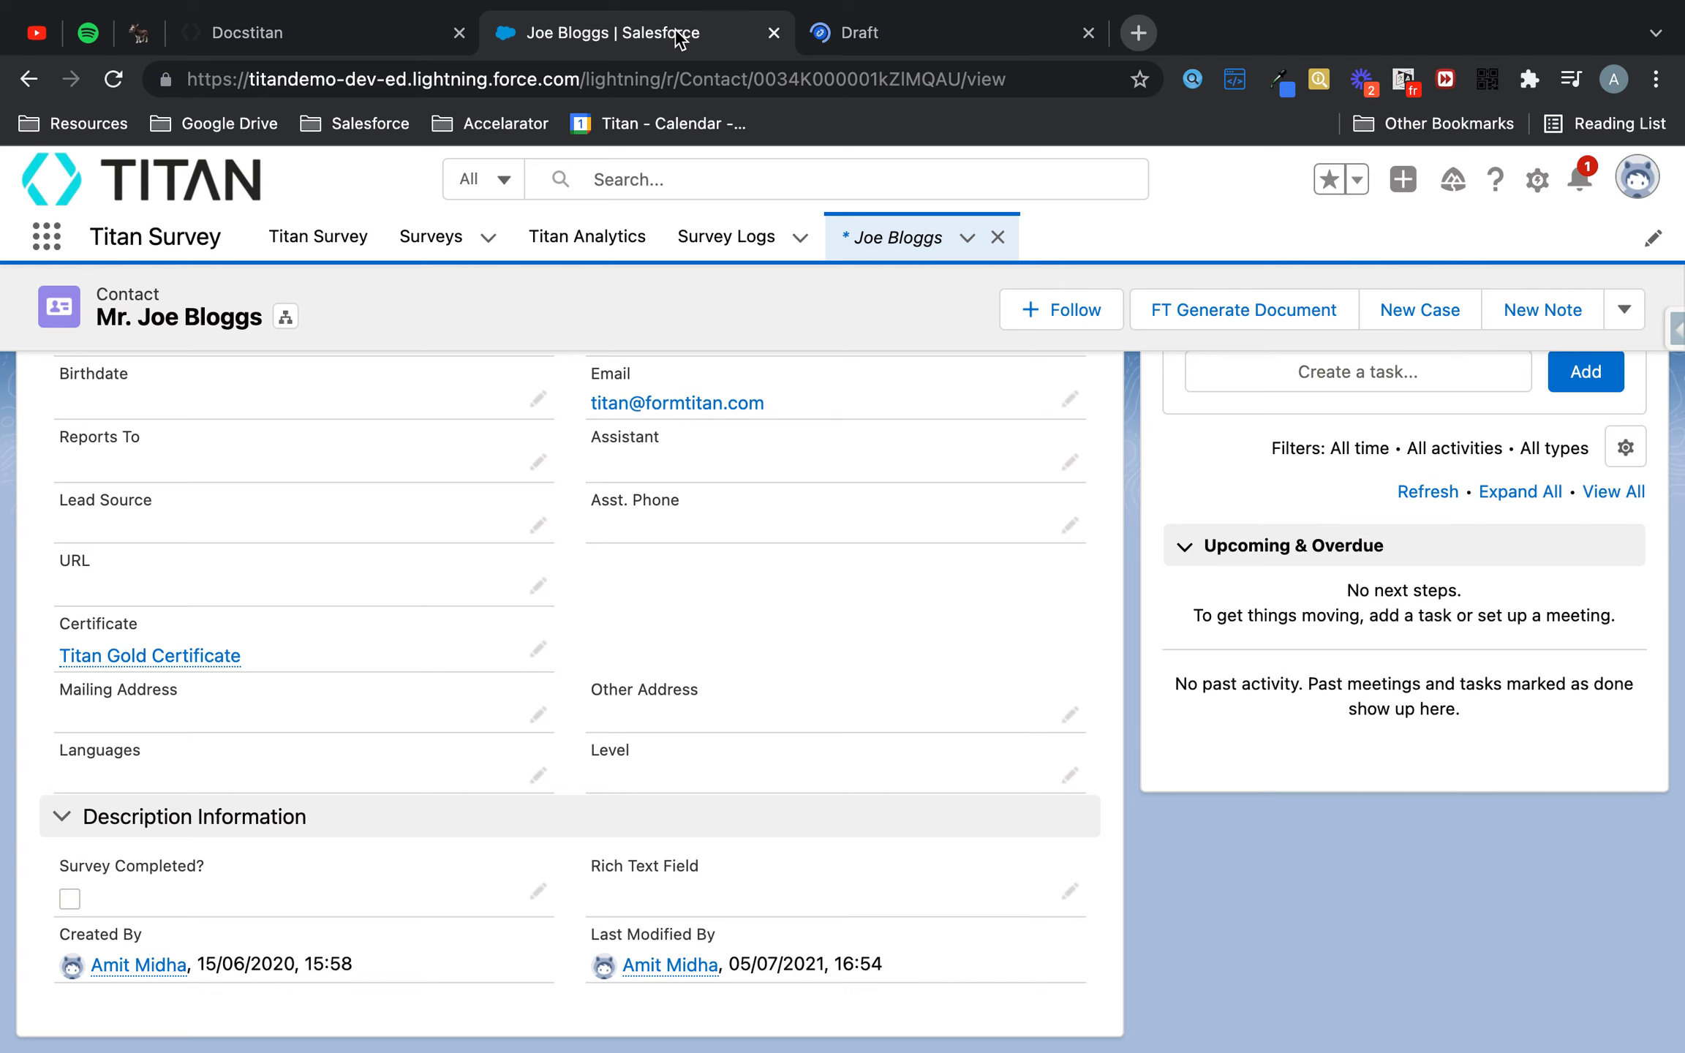
{"action": "double_click", "coordinate": [857, 79]}
{"action": "key", "text": "super+c"}
{"action": "left_click", "coordinate": [920, 37]}
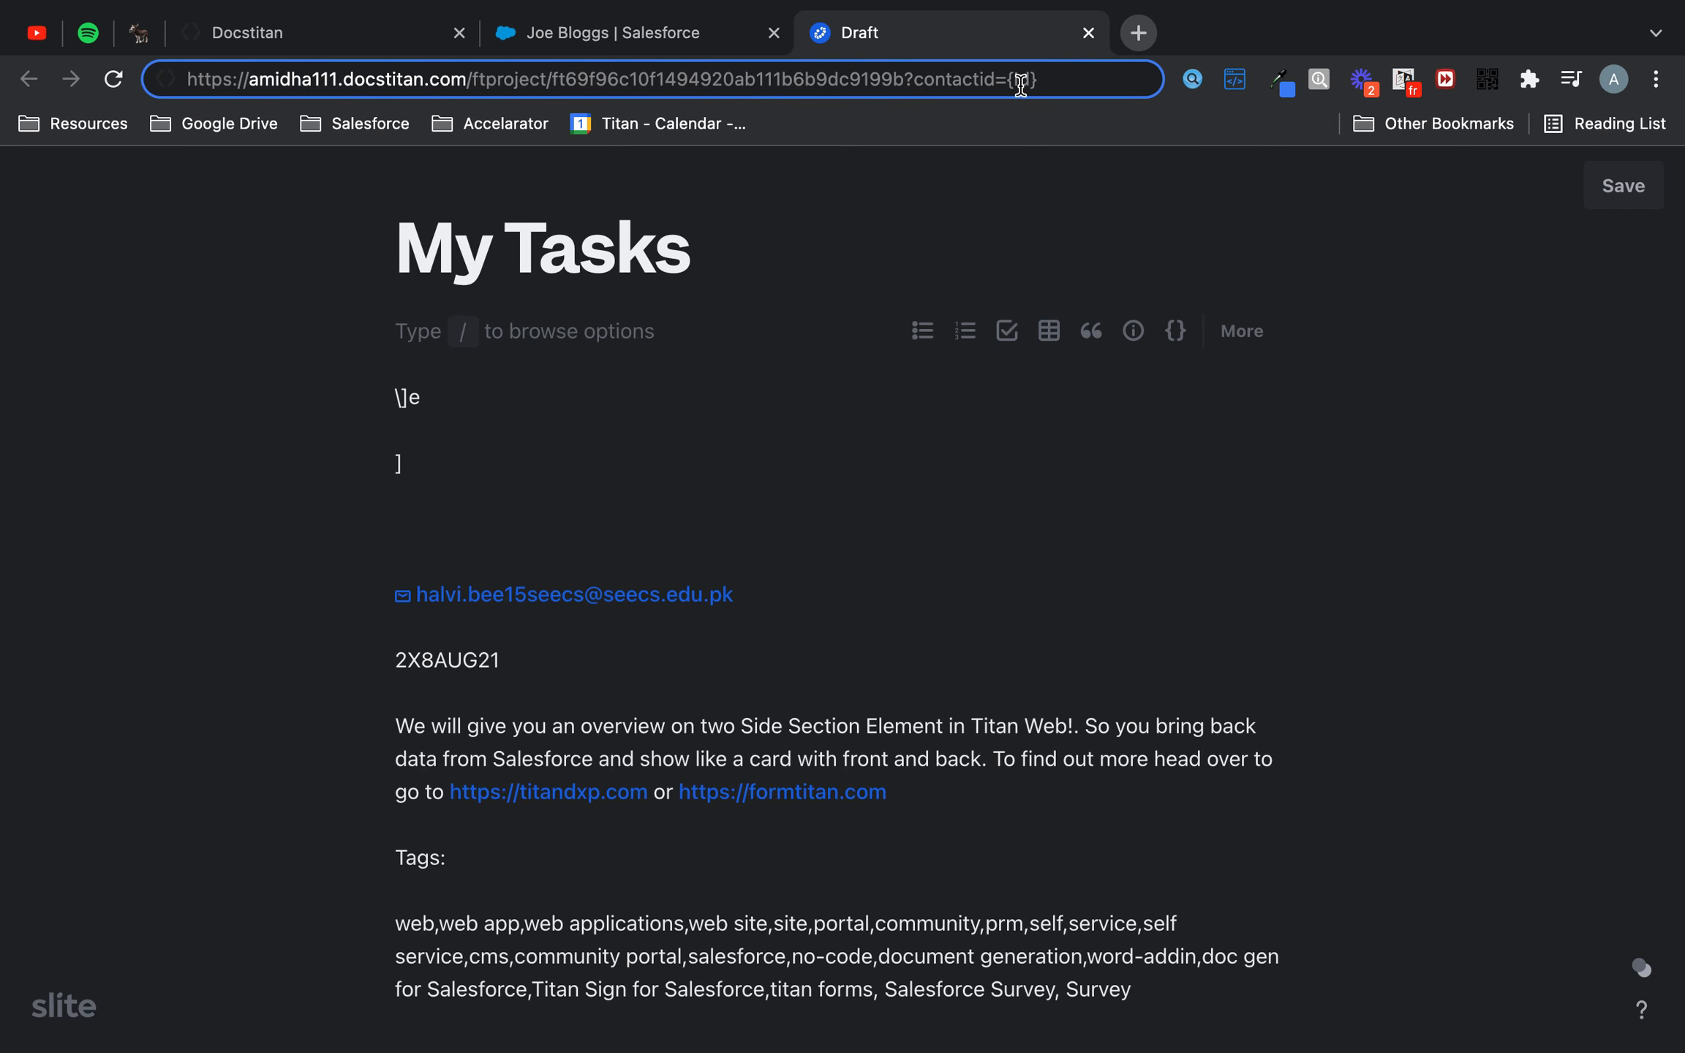
{"action": "left_click_drag", "start_coordinate": [1008, 79], "coordinate": [1109, 82]}
{"action": "key", "text": "super+v"}
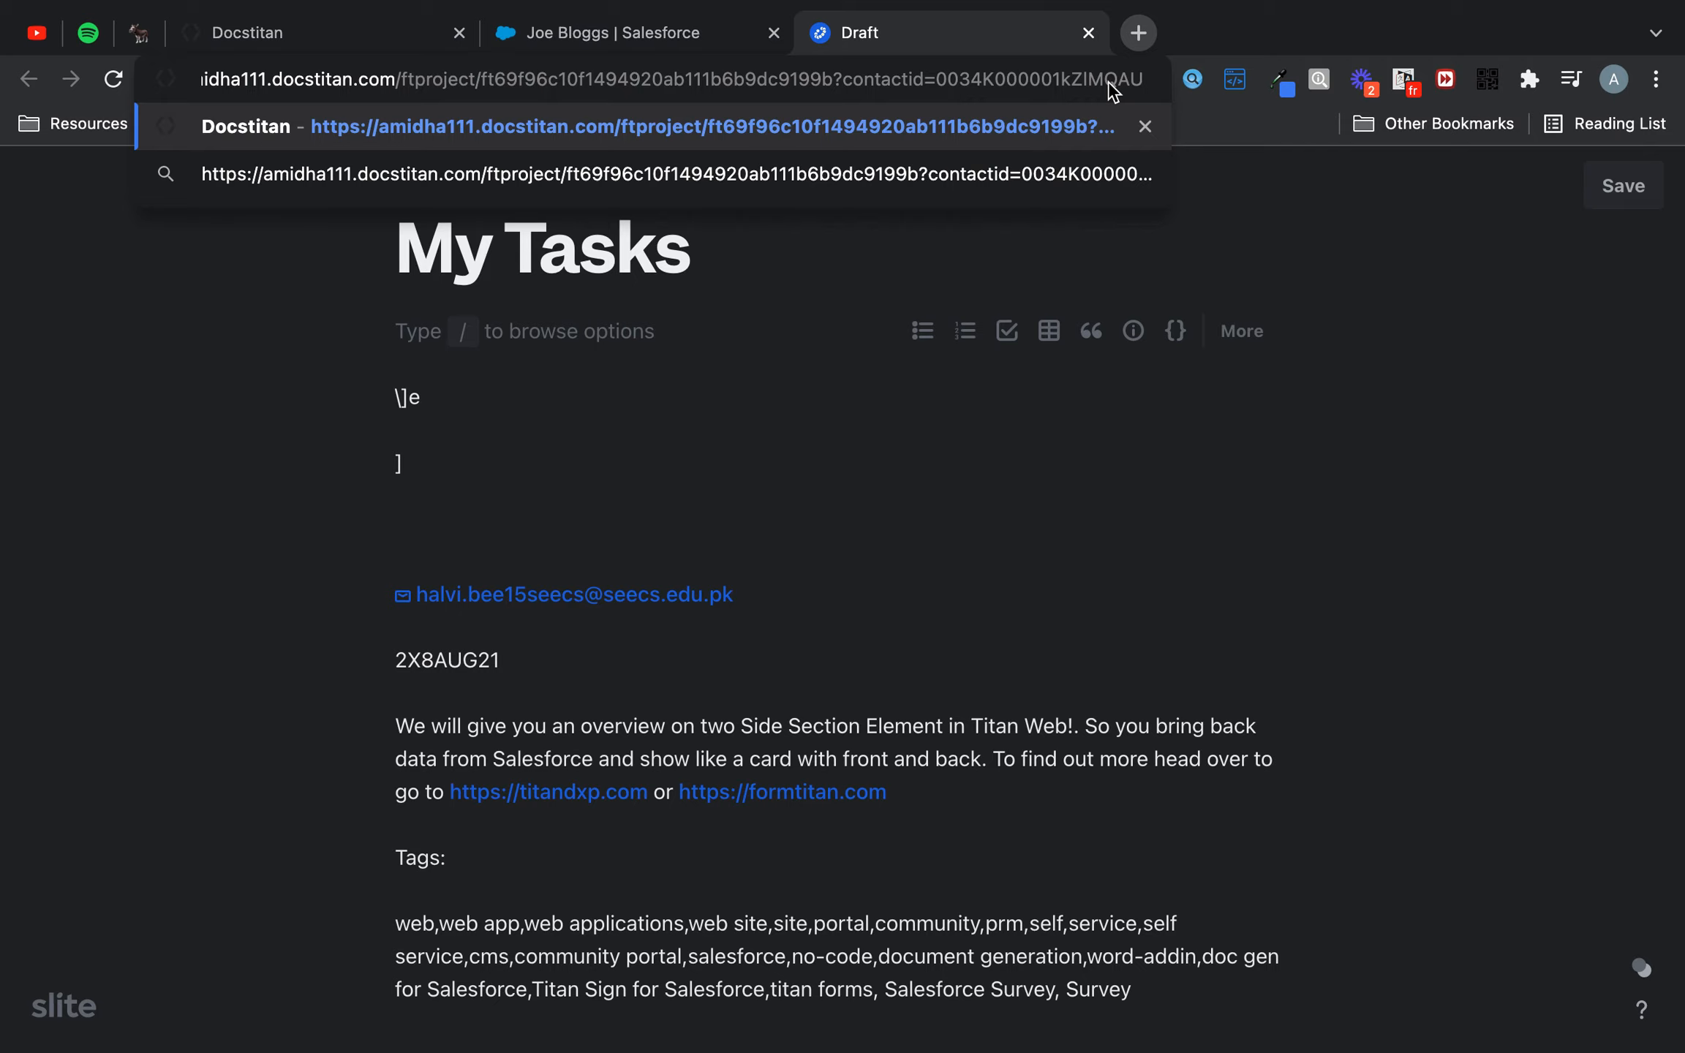
{"action": "key", "text": "Return"}
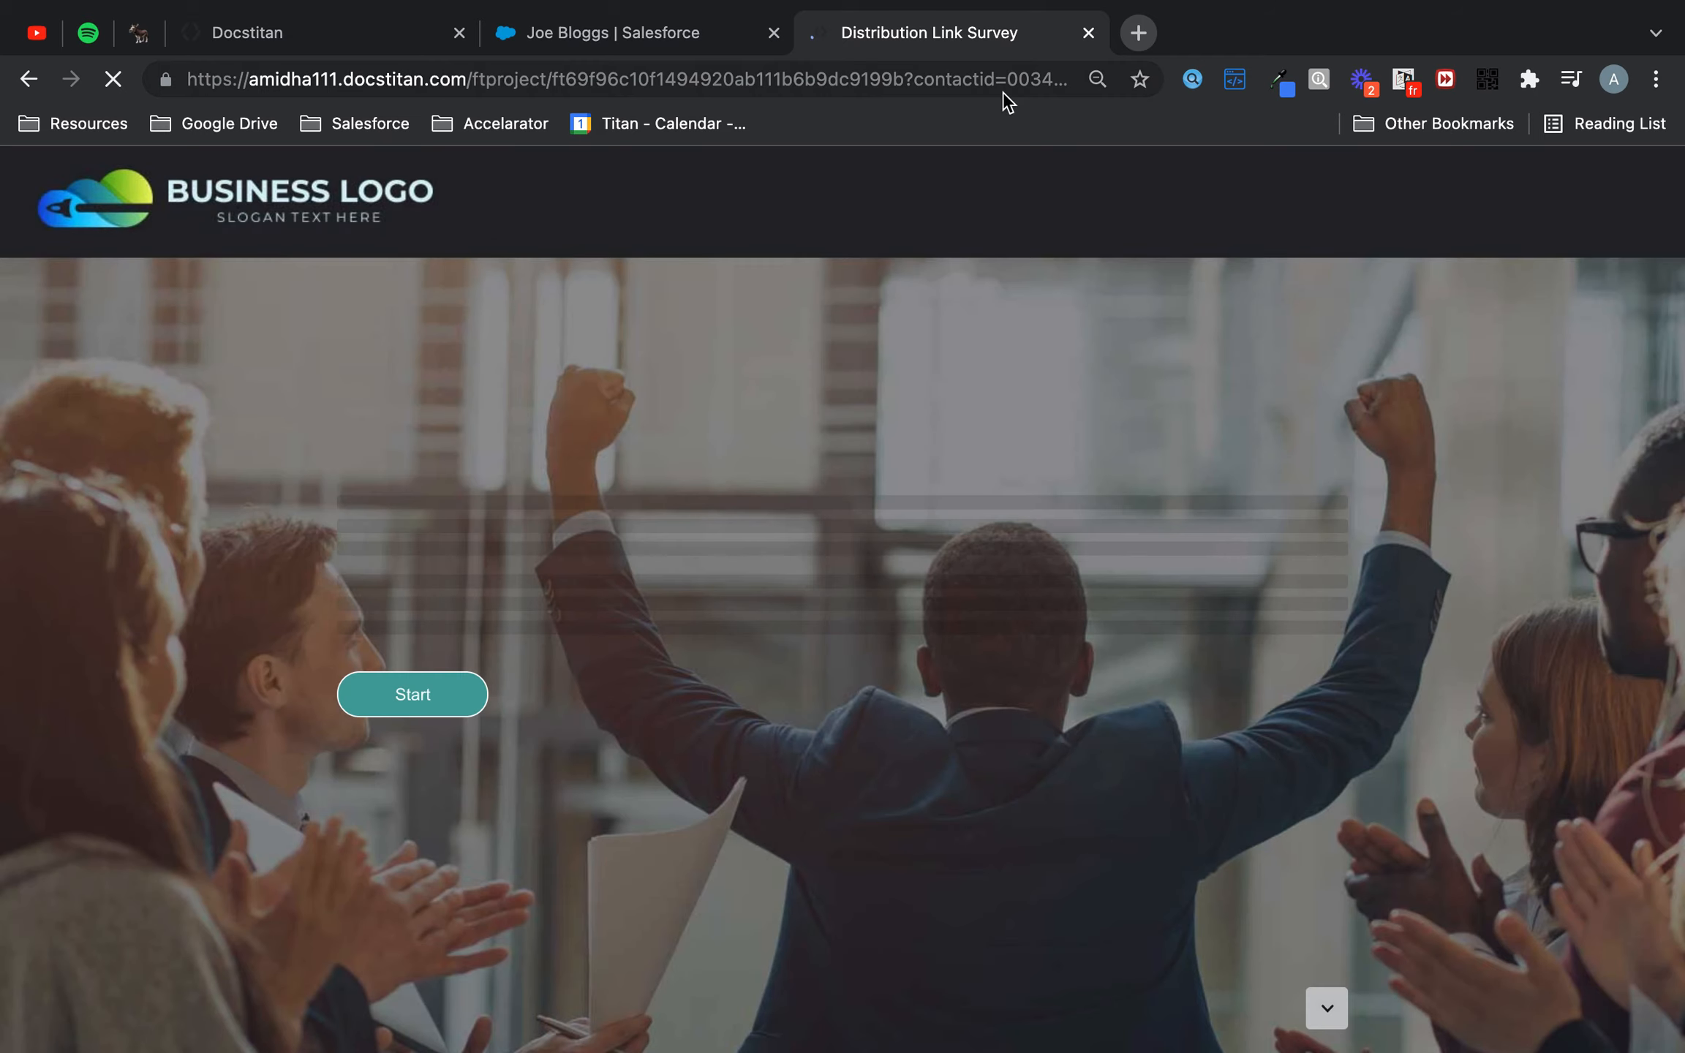
- Check the contactid parameter in the address and start the survey
{"action": "left_click", "coordinate": [1004, 91]}
{"action": "left_click_drag", "start_coordinate": [951, 79], "coordinate": [1196, 93]}
{"action": "left_click", "coordinate": [865, 81]}
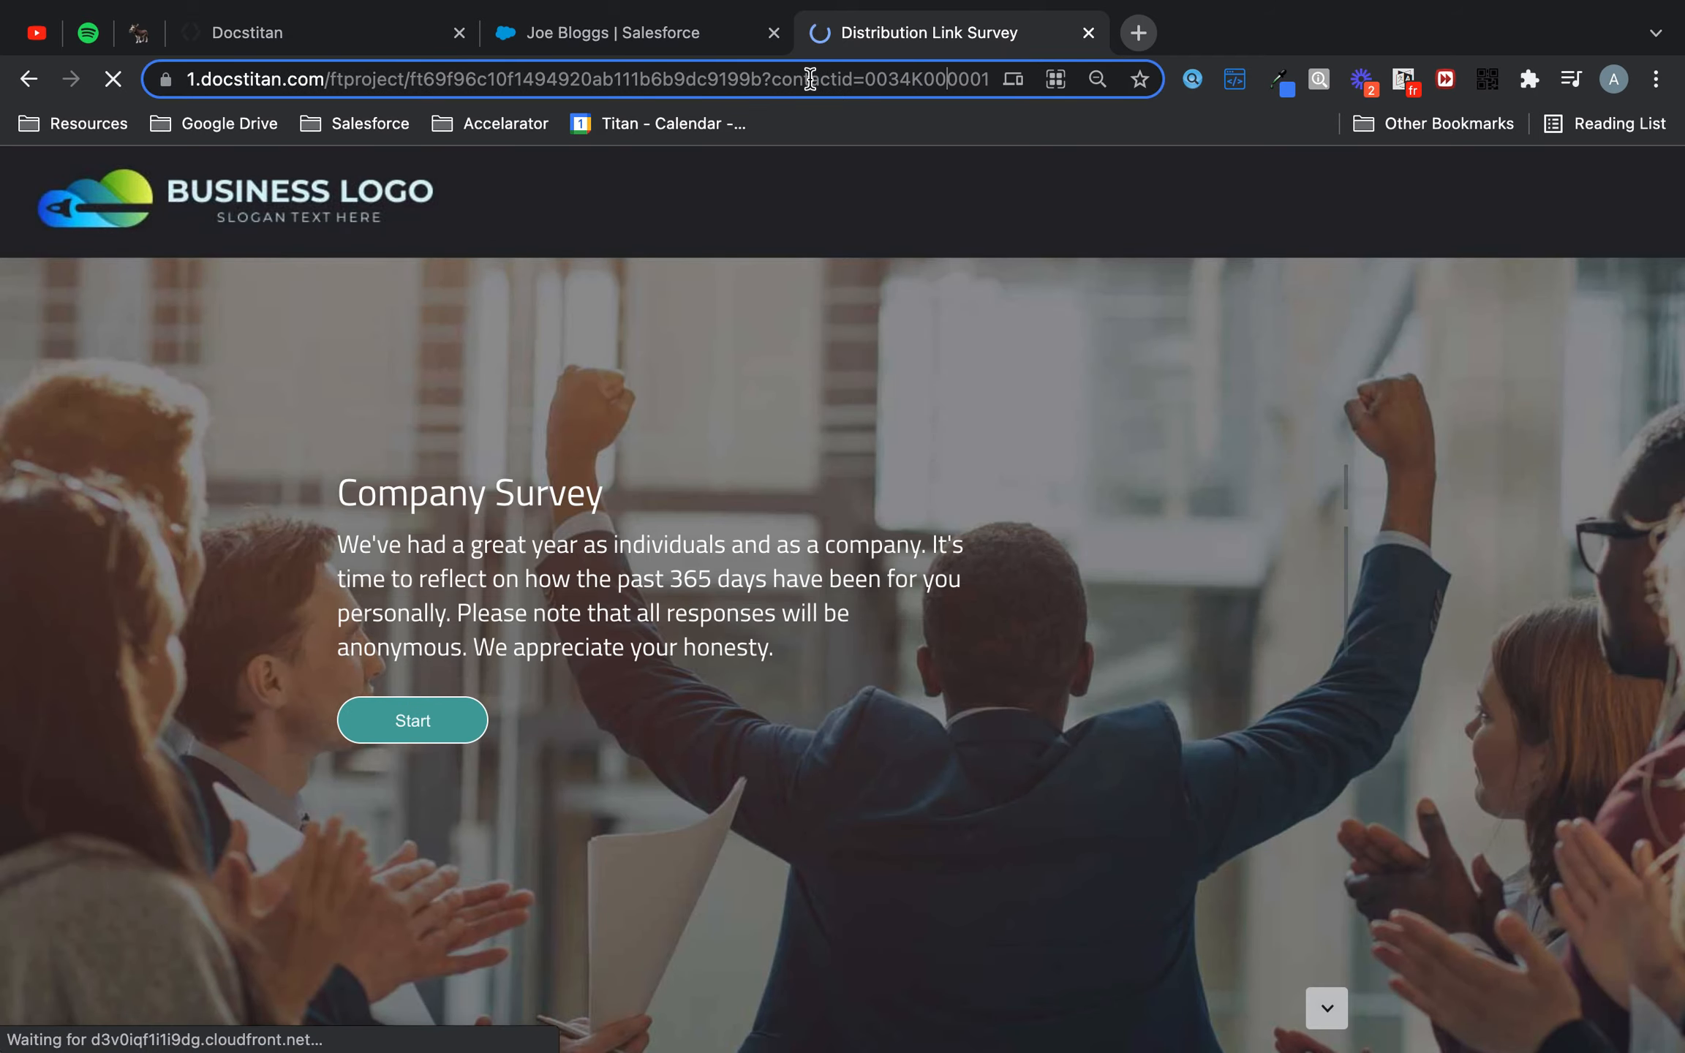
{"action": "left_click_drag", "start_coordinate": [864, 79], "coordinate": [1035, 84]}
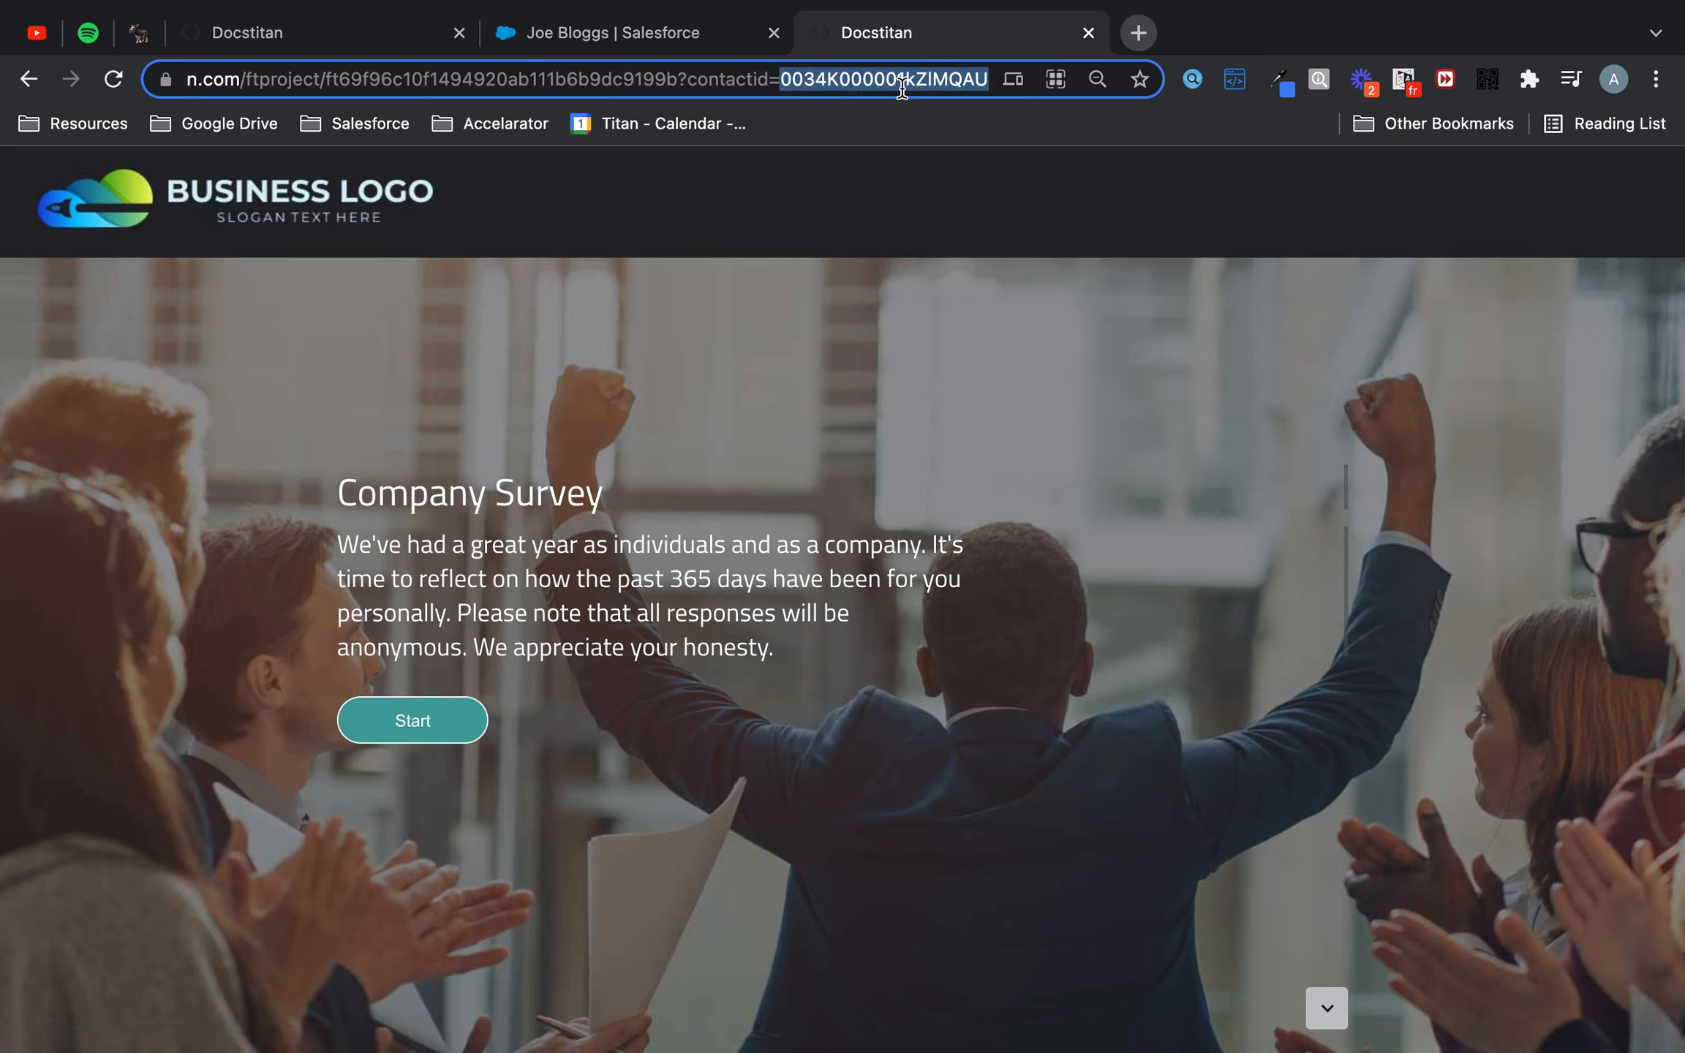
{"action": "left_click", "coordinate": [1038, 432]}
{"action": "left_click", "coordinate": [445, 717]}
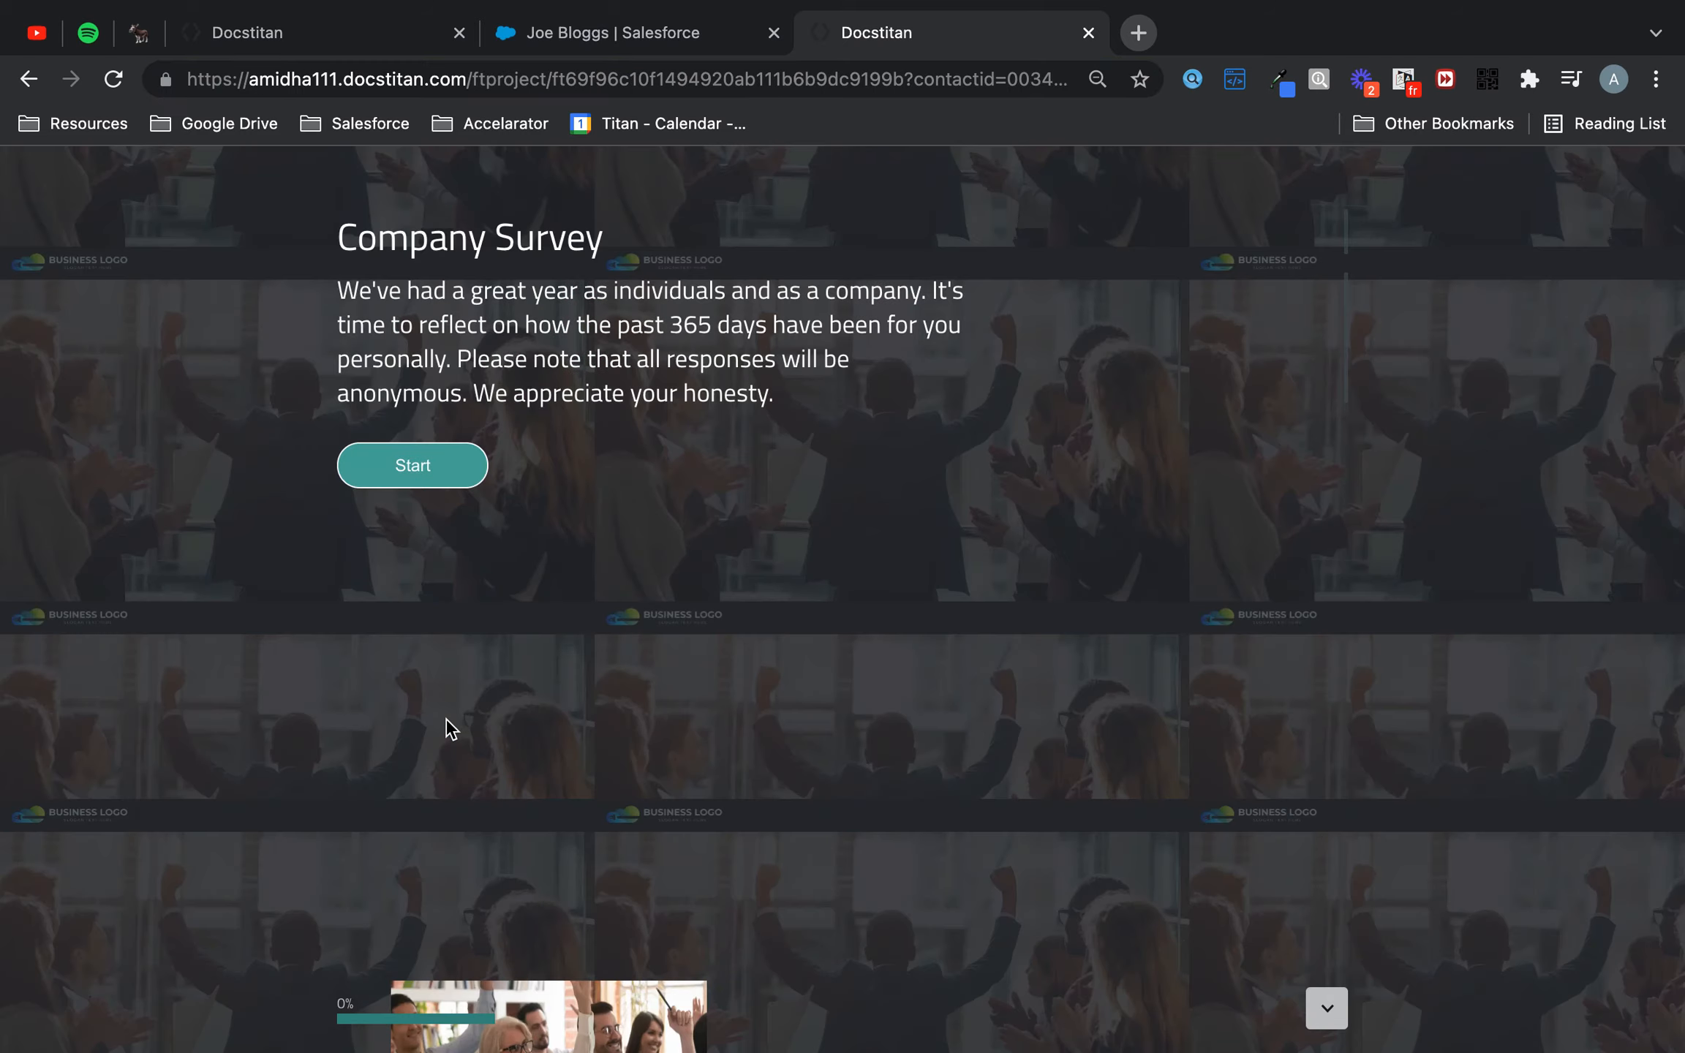
- Answer the department question with Mechanical and continue through the workspace questions
{"action": "left_click", "coordinate": [592, 735]}
{"action": "left_click", "coordinate": [543, 775]}
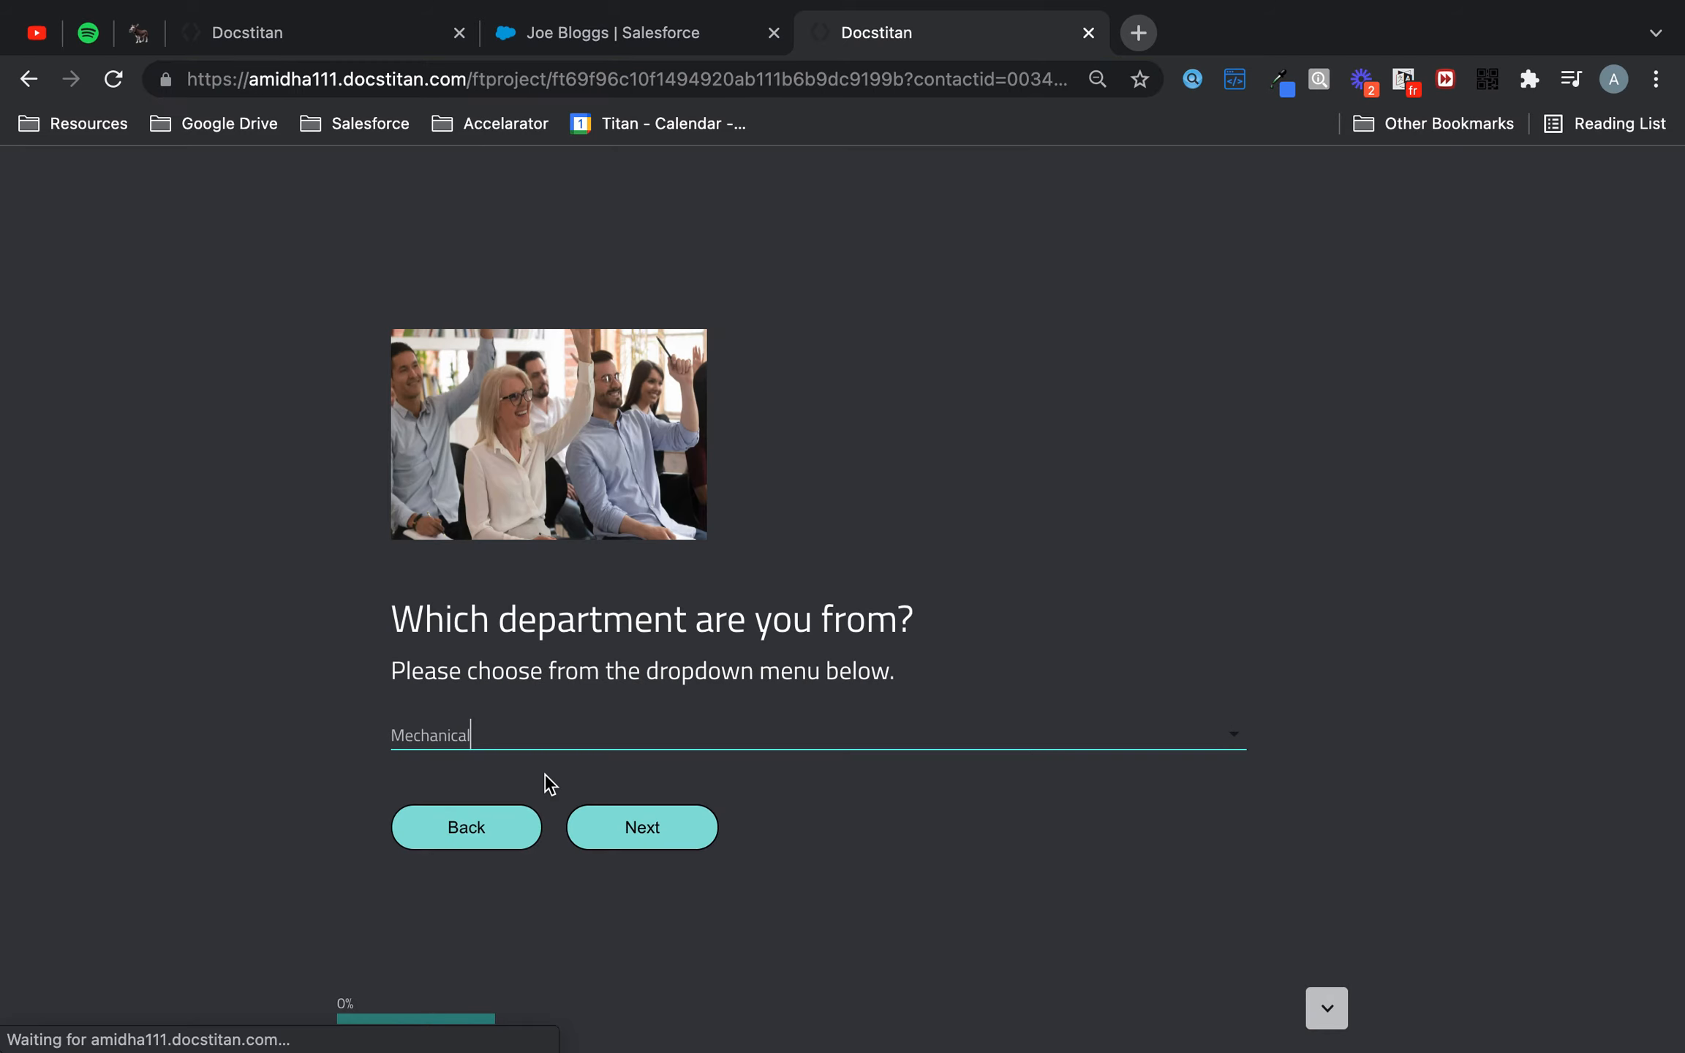
{"action": "left_click", "coordinate": [642, 826]}
{"action": "left_click", "coordinate": [674, 450]}
{"action": "left_click", "coordinate": [681, 735]}
{"action": "left_click", "coordinate": [673, 859]}
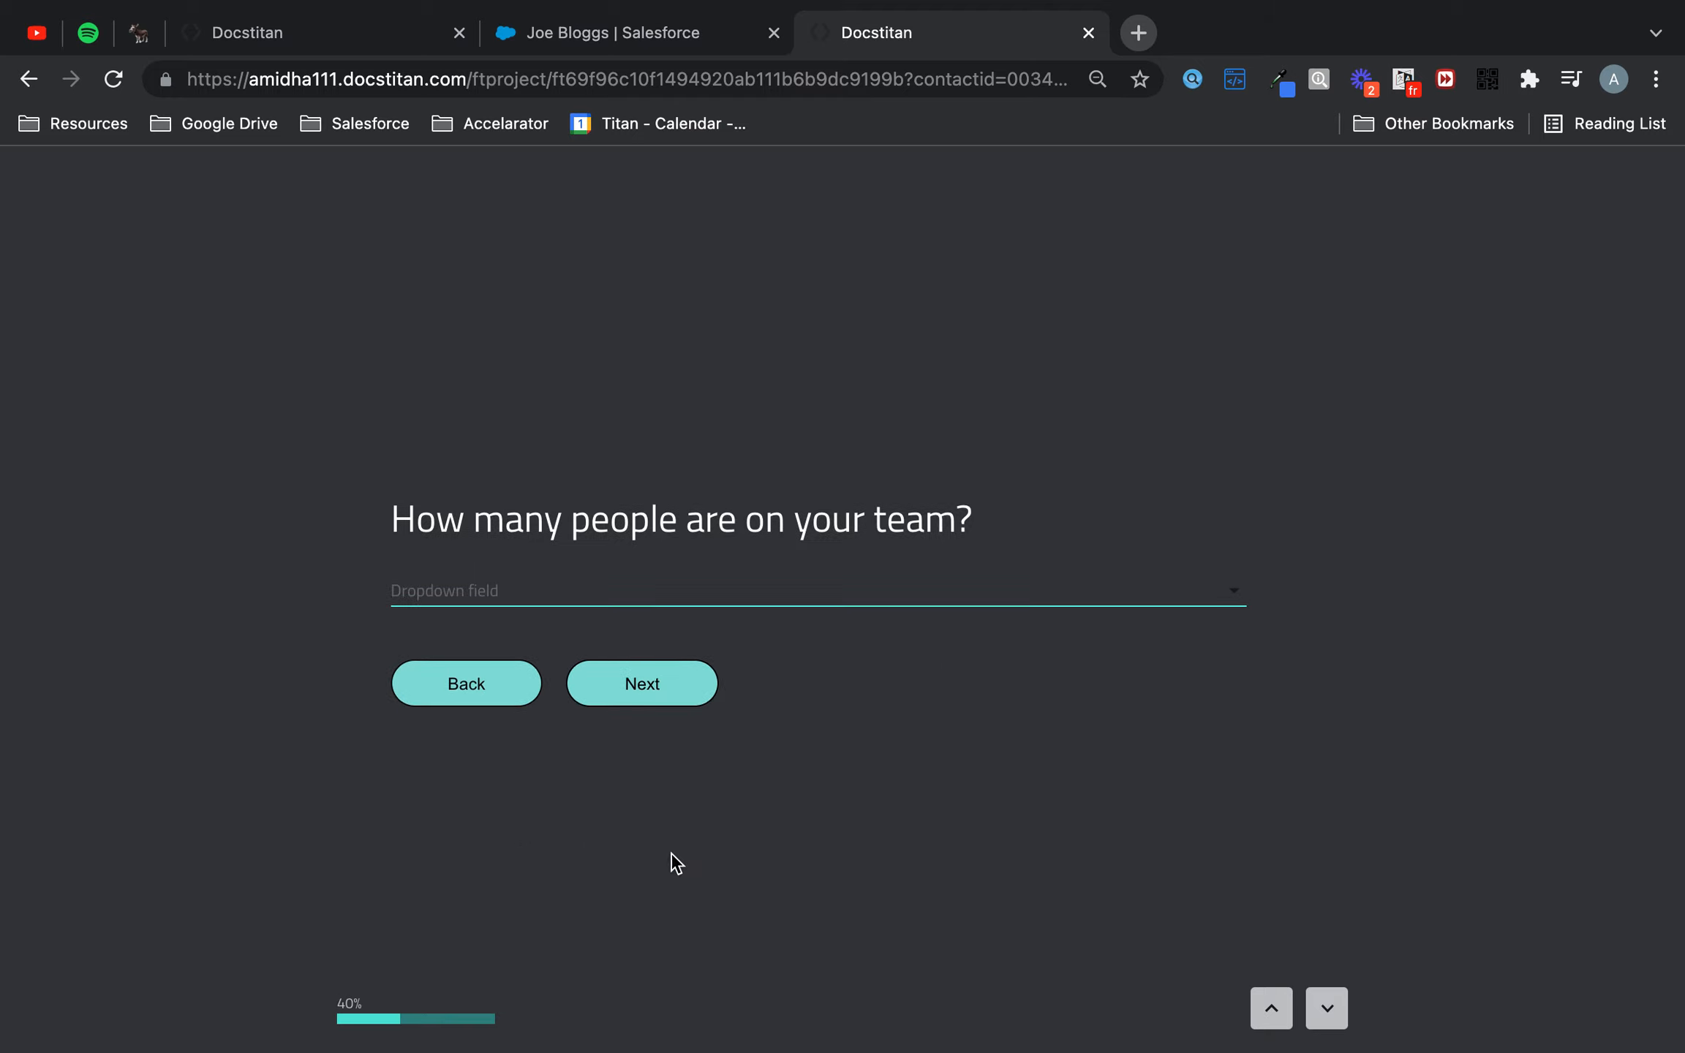
- Choose a team size from the dropdown and continue
{"action": "left_click", "coordinate": [743, 591]}
{"action": "left_click", "coordinate": [672, 675]}
{"action": "left_click", "coordinate": [635, 674]}
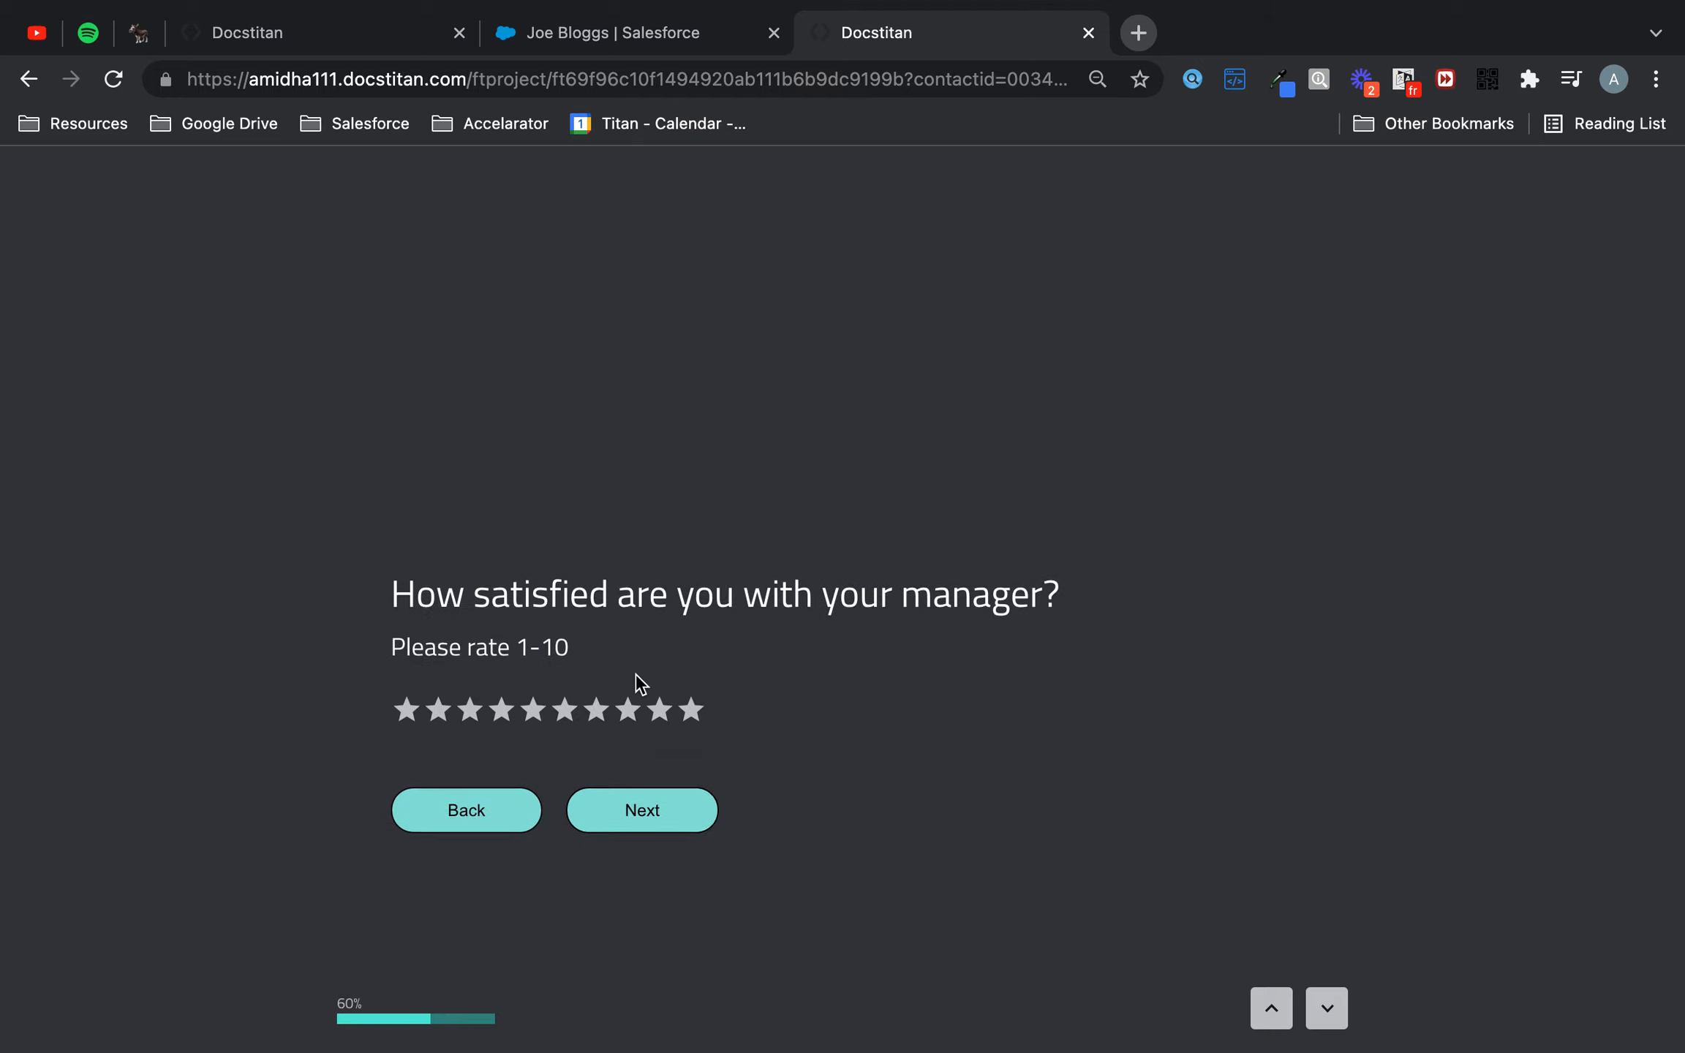
- Rate the manager satisfaction question 10 stars and submit the survey with the default ranking
{"action": "left_click", "coordinate": [695, 621]}
{"action": "left_click", "coordinate": [688, 712]}
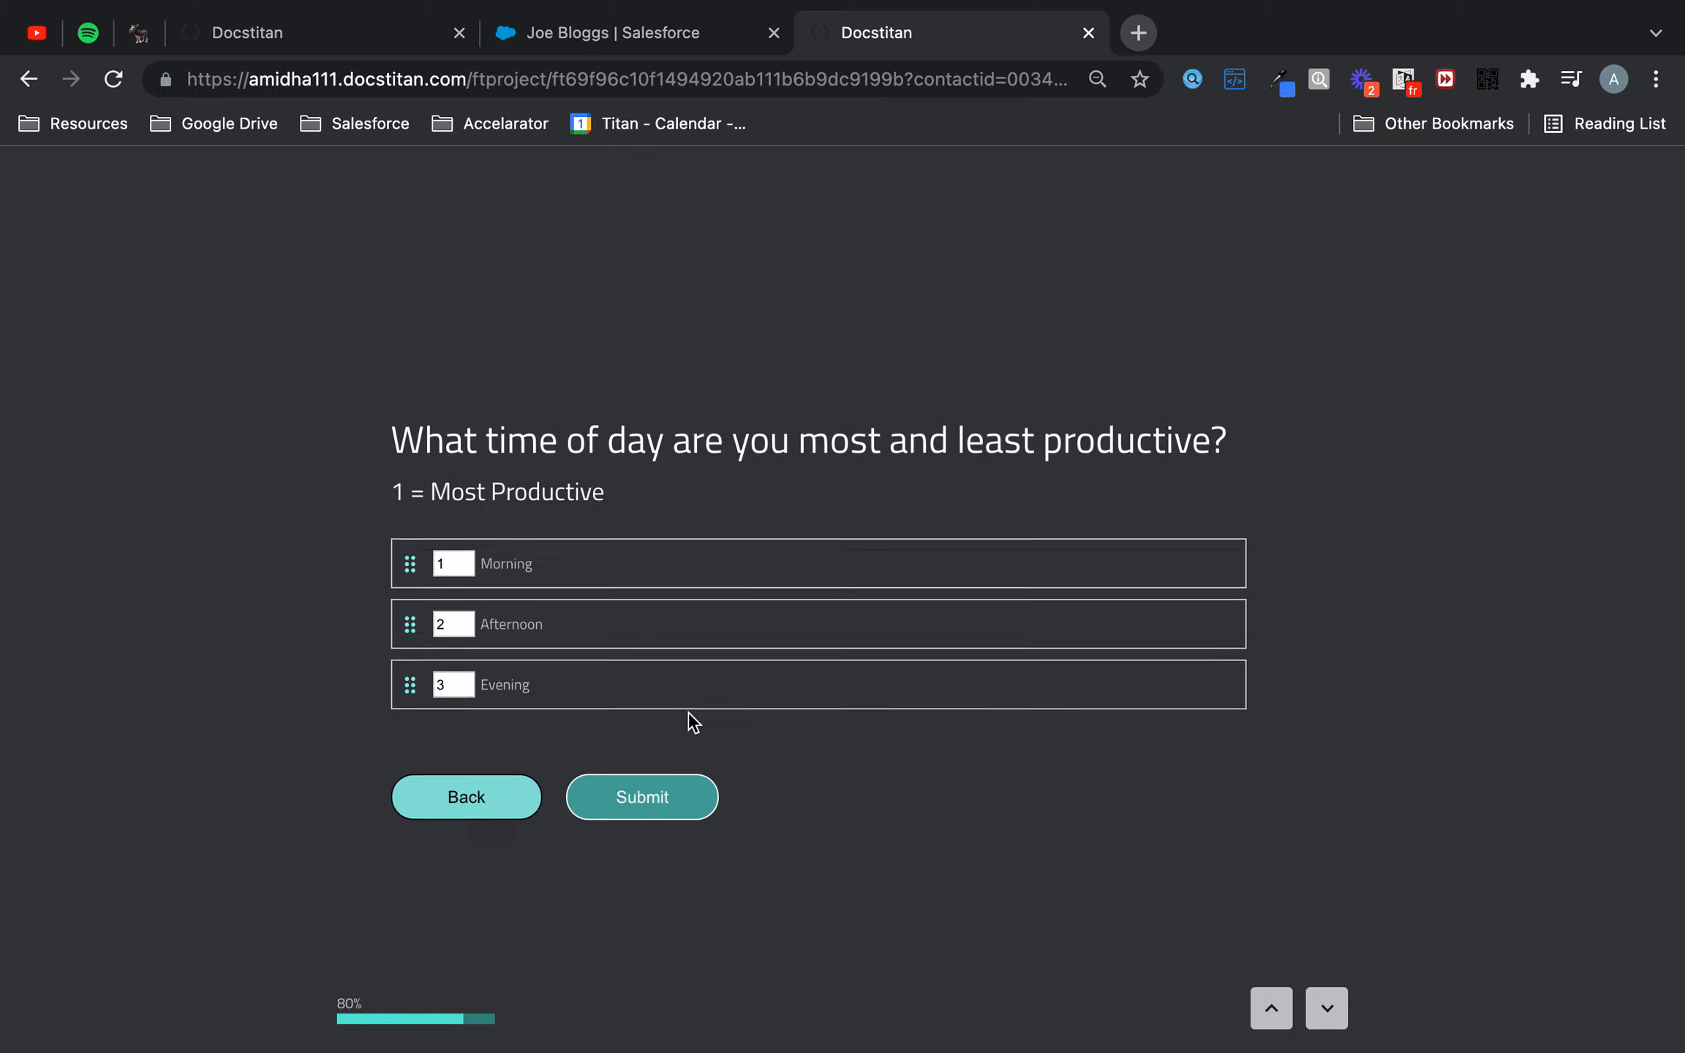
{"action": "left_click", "coordinate": [674, 789]}
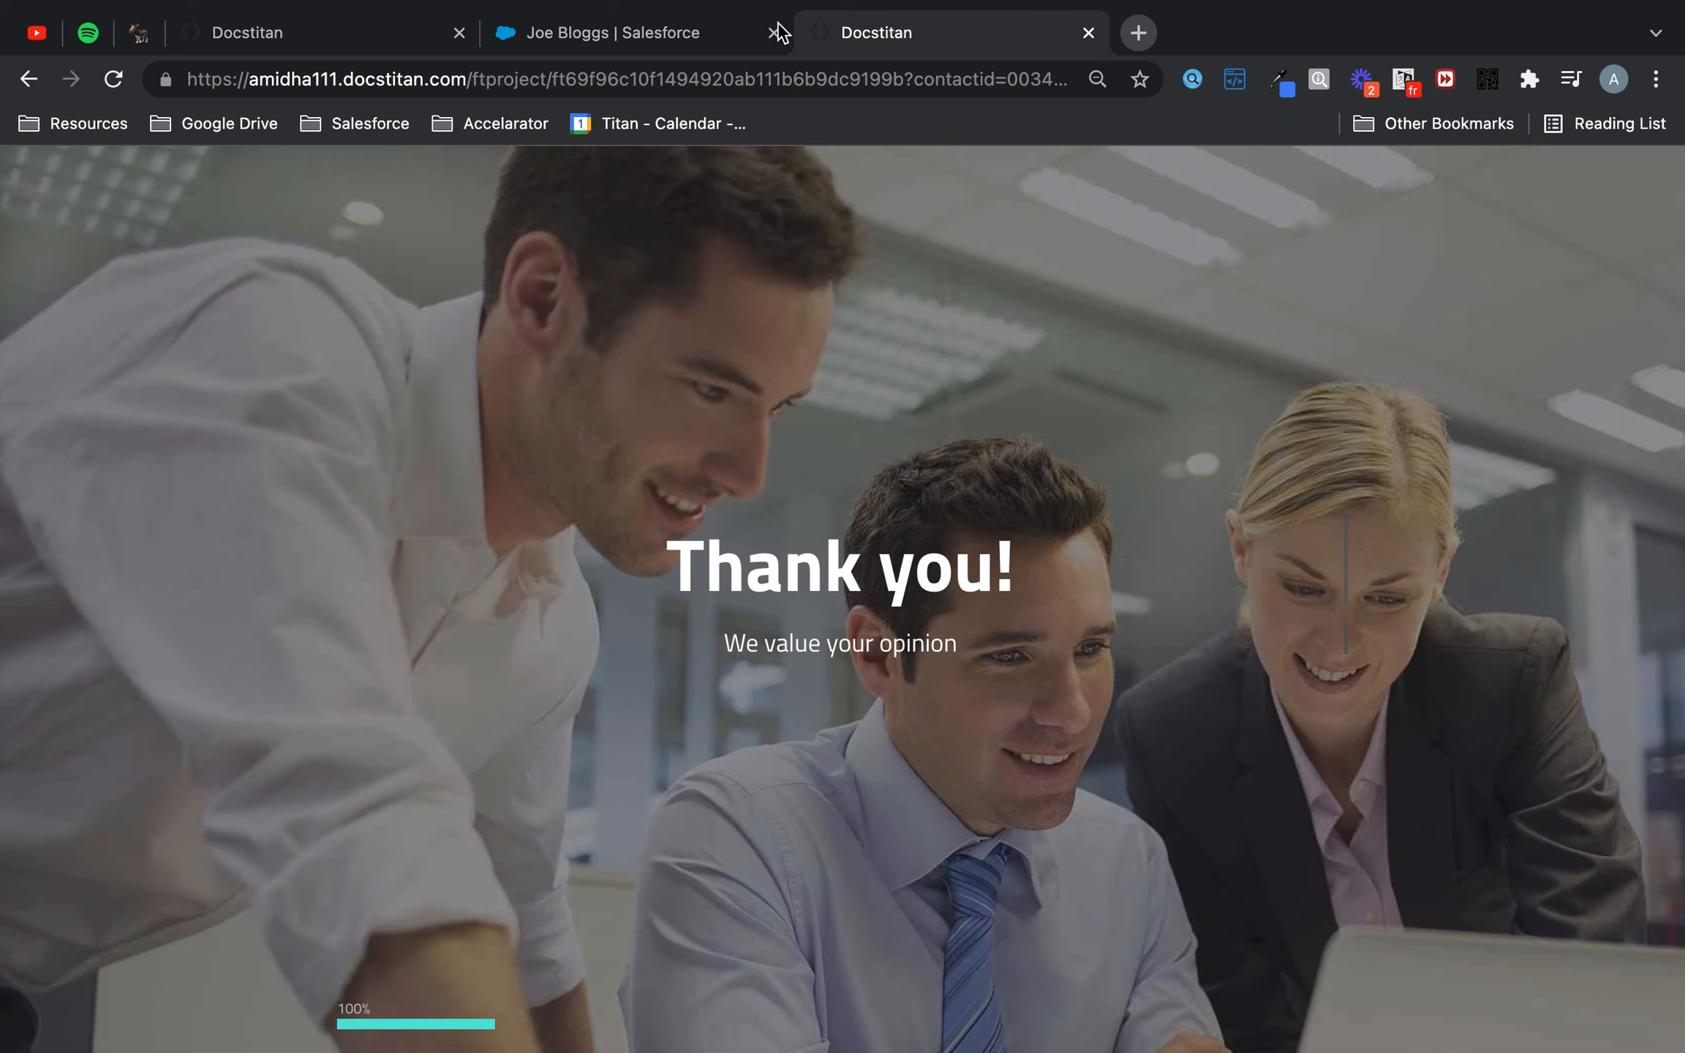
- Refresh the contact record and inspect its Survey Completed field in the details
{"action": "left_click", "coordinate": [643, 29]}
{"action": "left_click", "coordinate": [113, 79]}
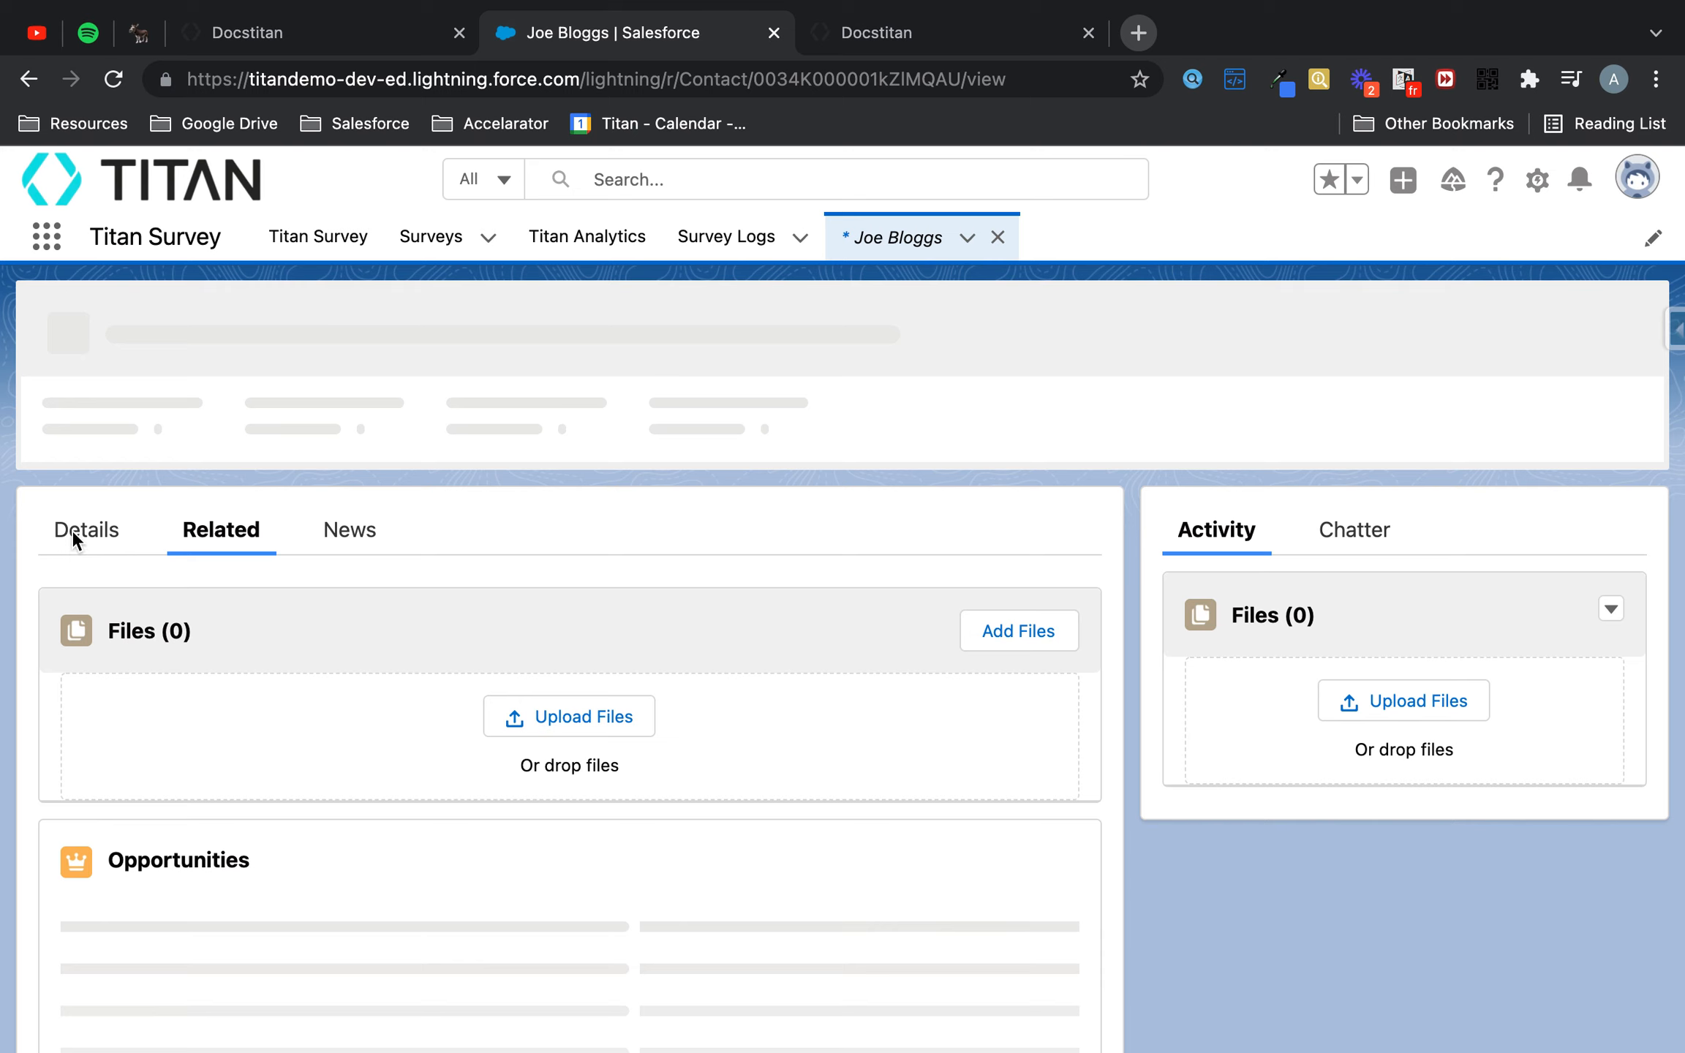
{"action": "left_click", "coordinate": [73, 534]}
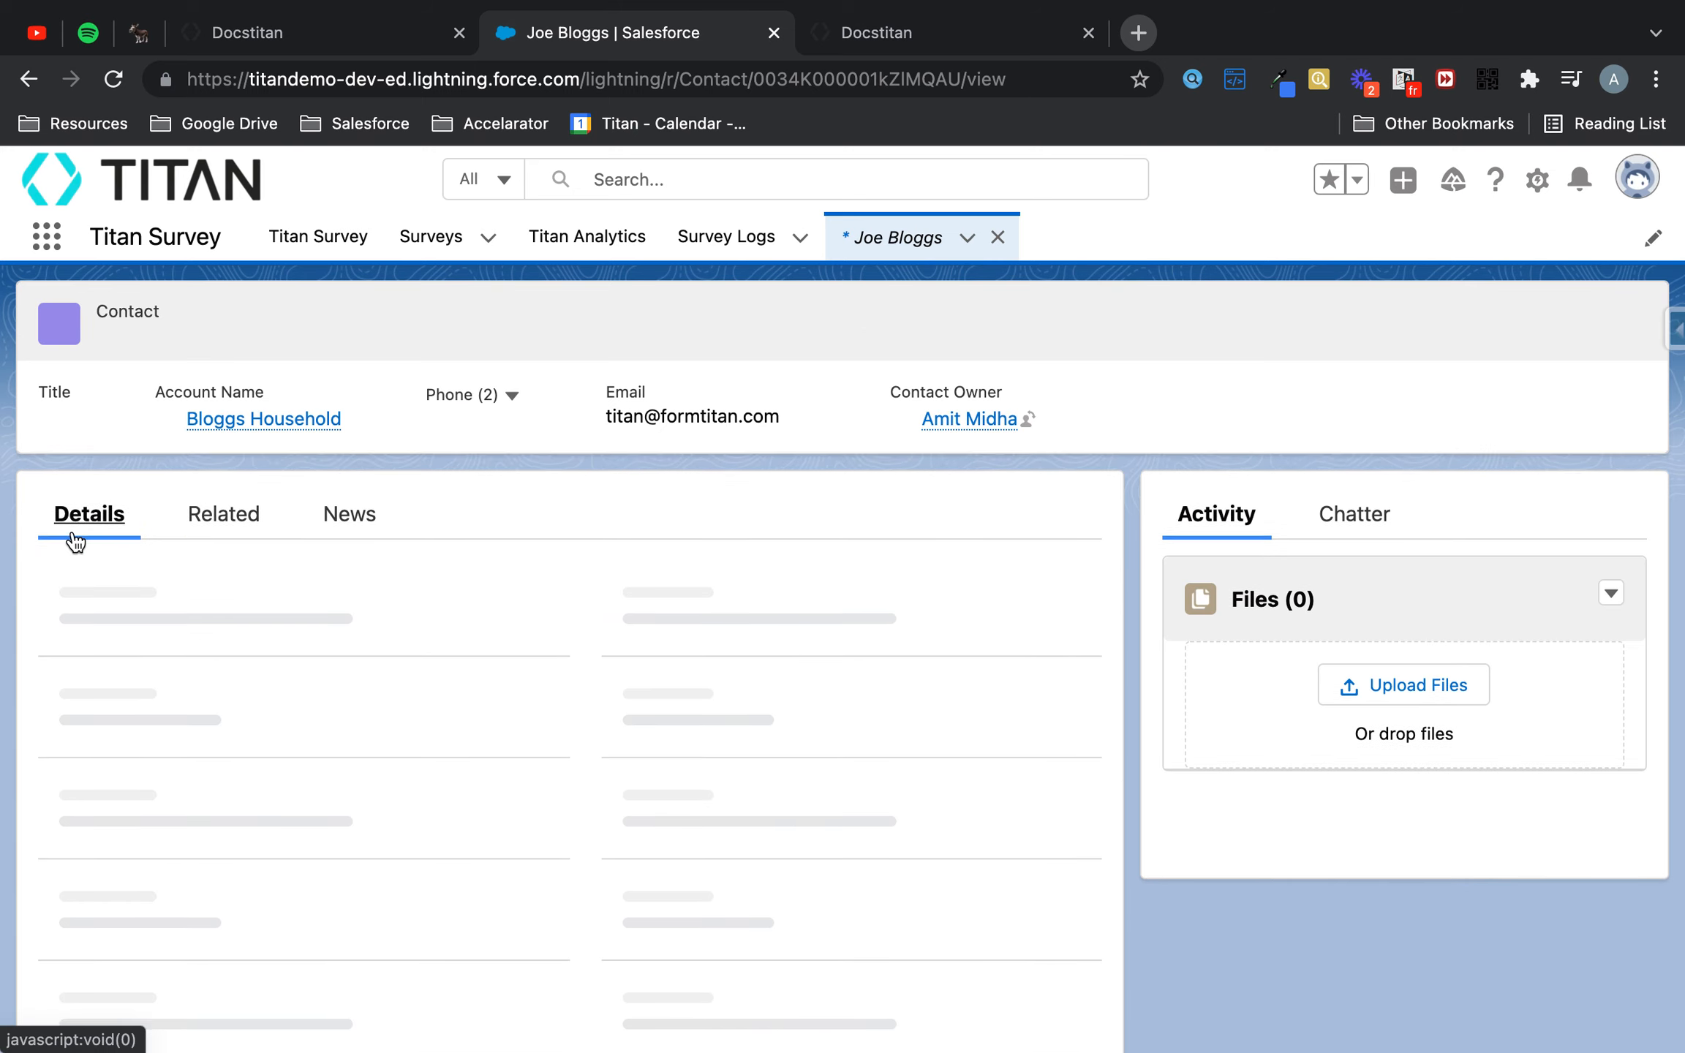
{"action": "scroll", "coordinate": [524, 536], "scroll_direction": "down", "scroll_amount": 5}
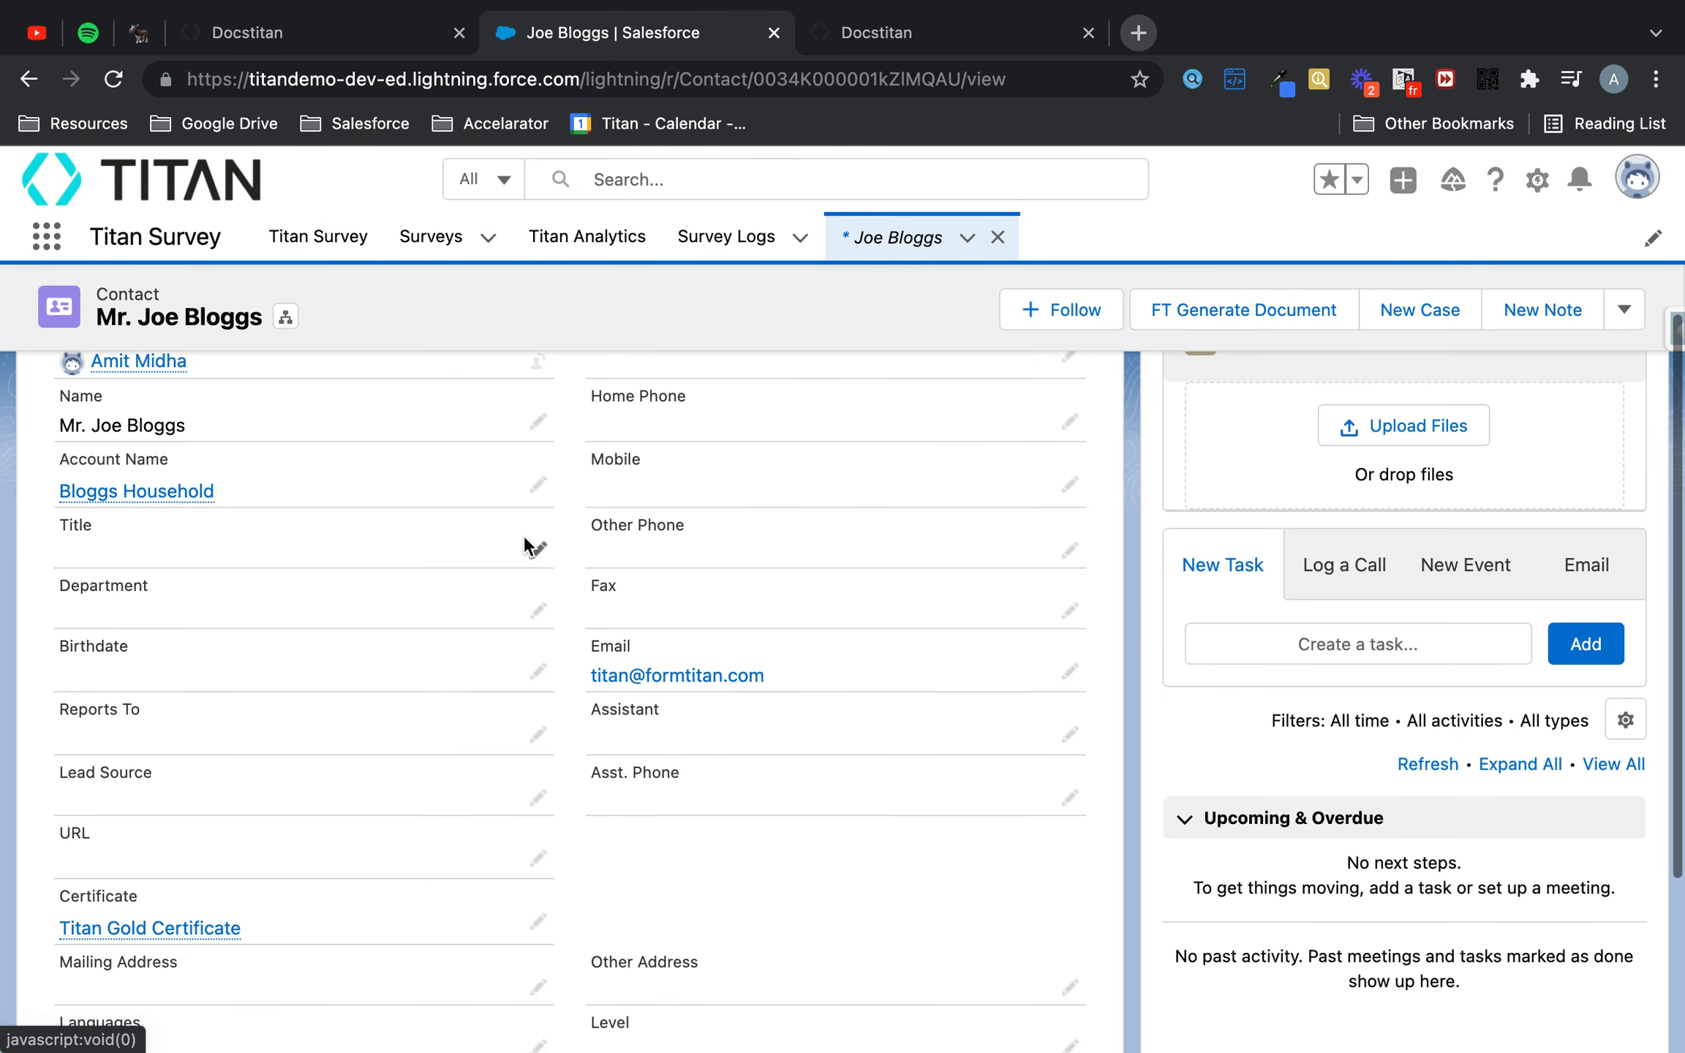
{"action": "scroll", "coordinate": [523, 536], "scroll_direction": "down", "scroll_amount": 4}
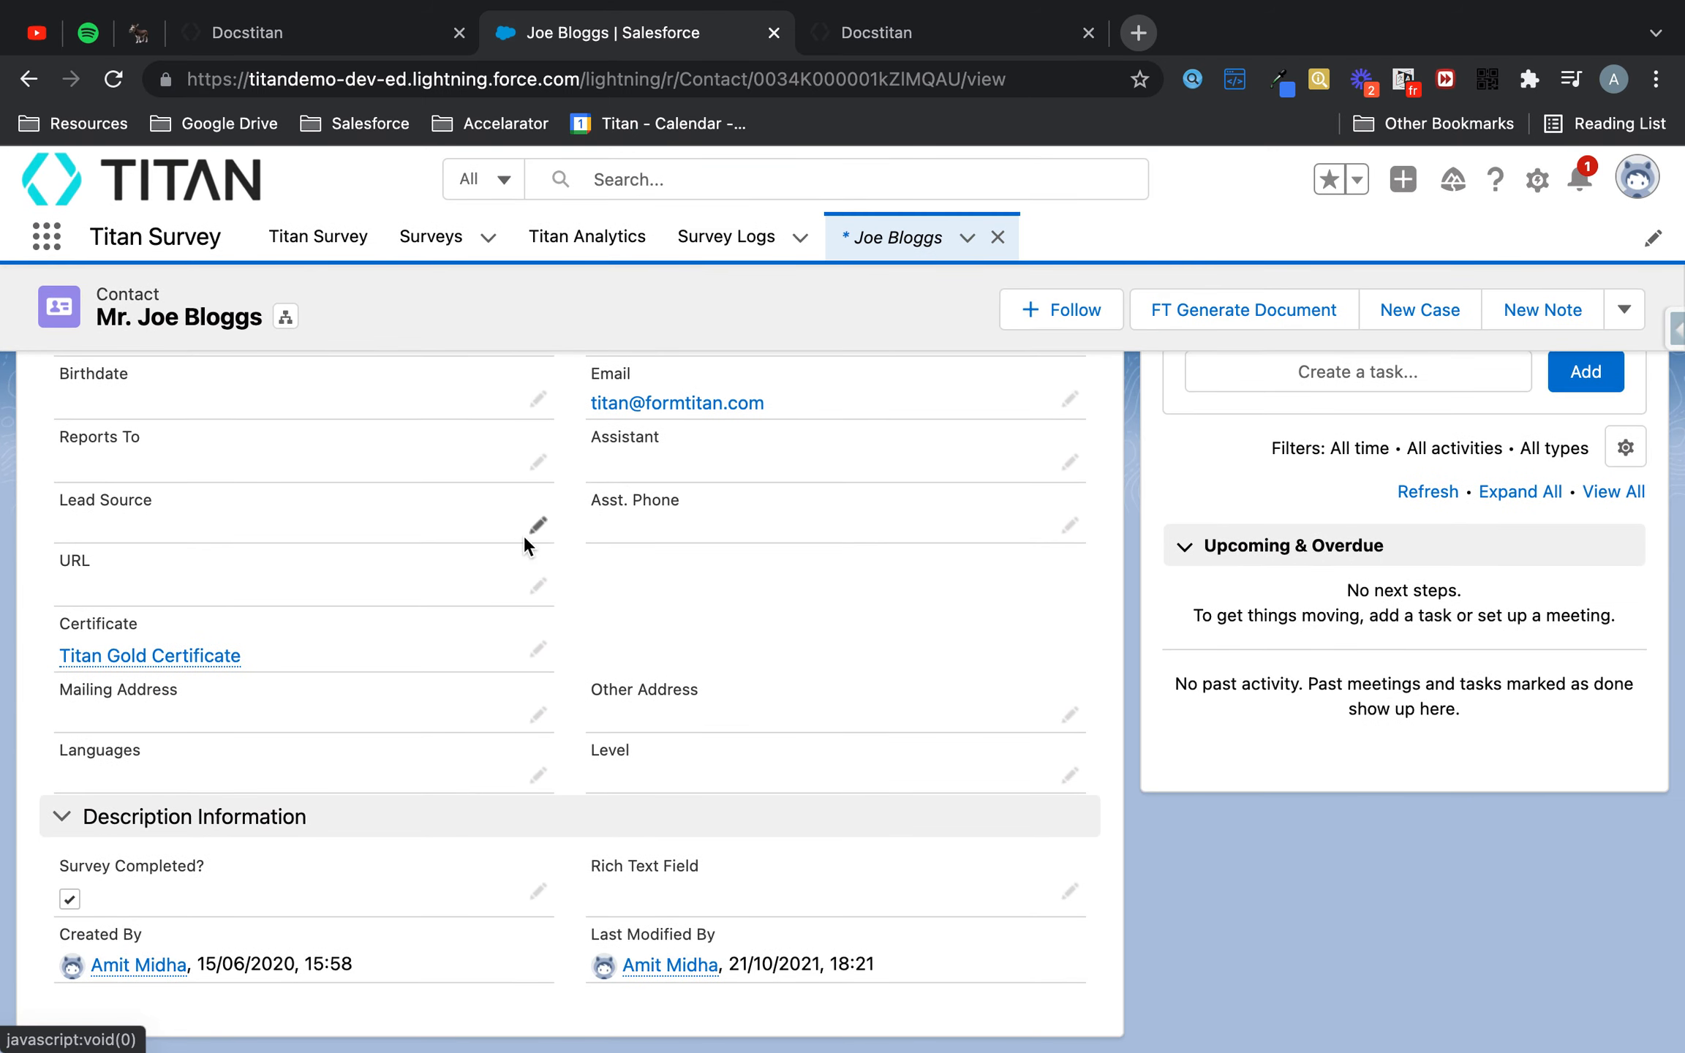
{"action": "mouse_move", "coordinate": [16, 838]}
{"action": "left_mouse_down"}
{"action": "mouse_move", "coordinate": [161, 839]}
{"action": "mouse_move", "coordinate": [629, 914]}
{"action": "mouse_move", "coordinate": [587, 927]}
{"action": "left_mouse_up"}
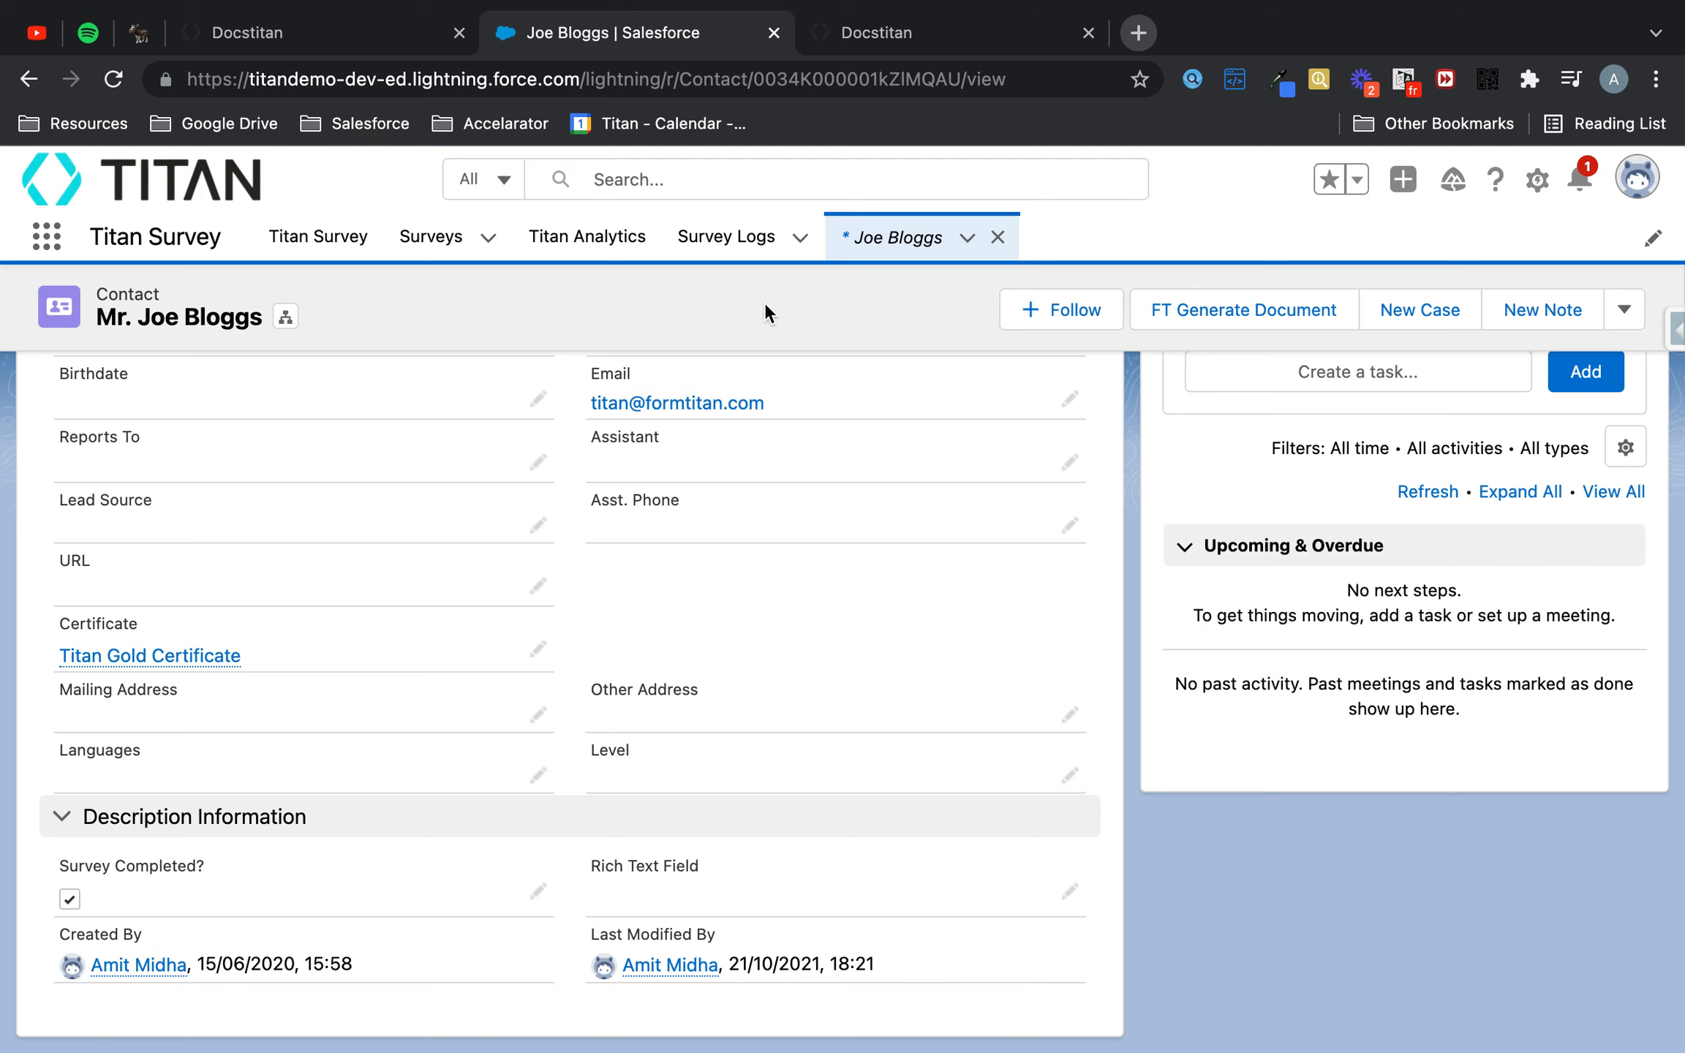
- Open the Distribution Link Survey record from the Surveys list and view all its survey questions
{"action": "left_click", "coordinate": [414, 252]}
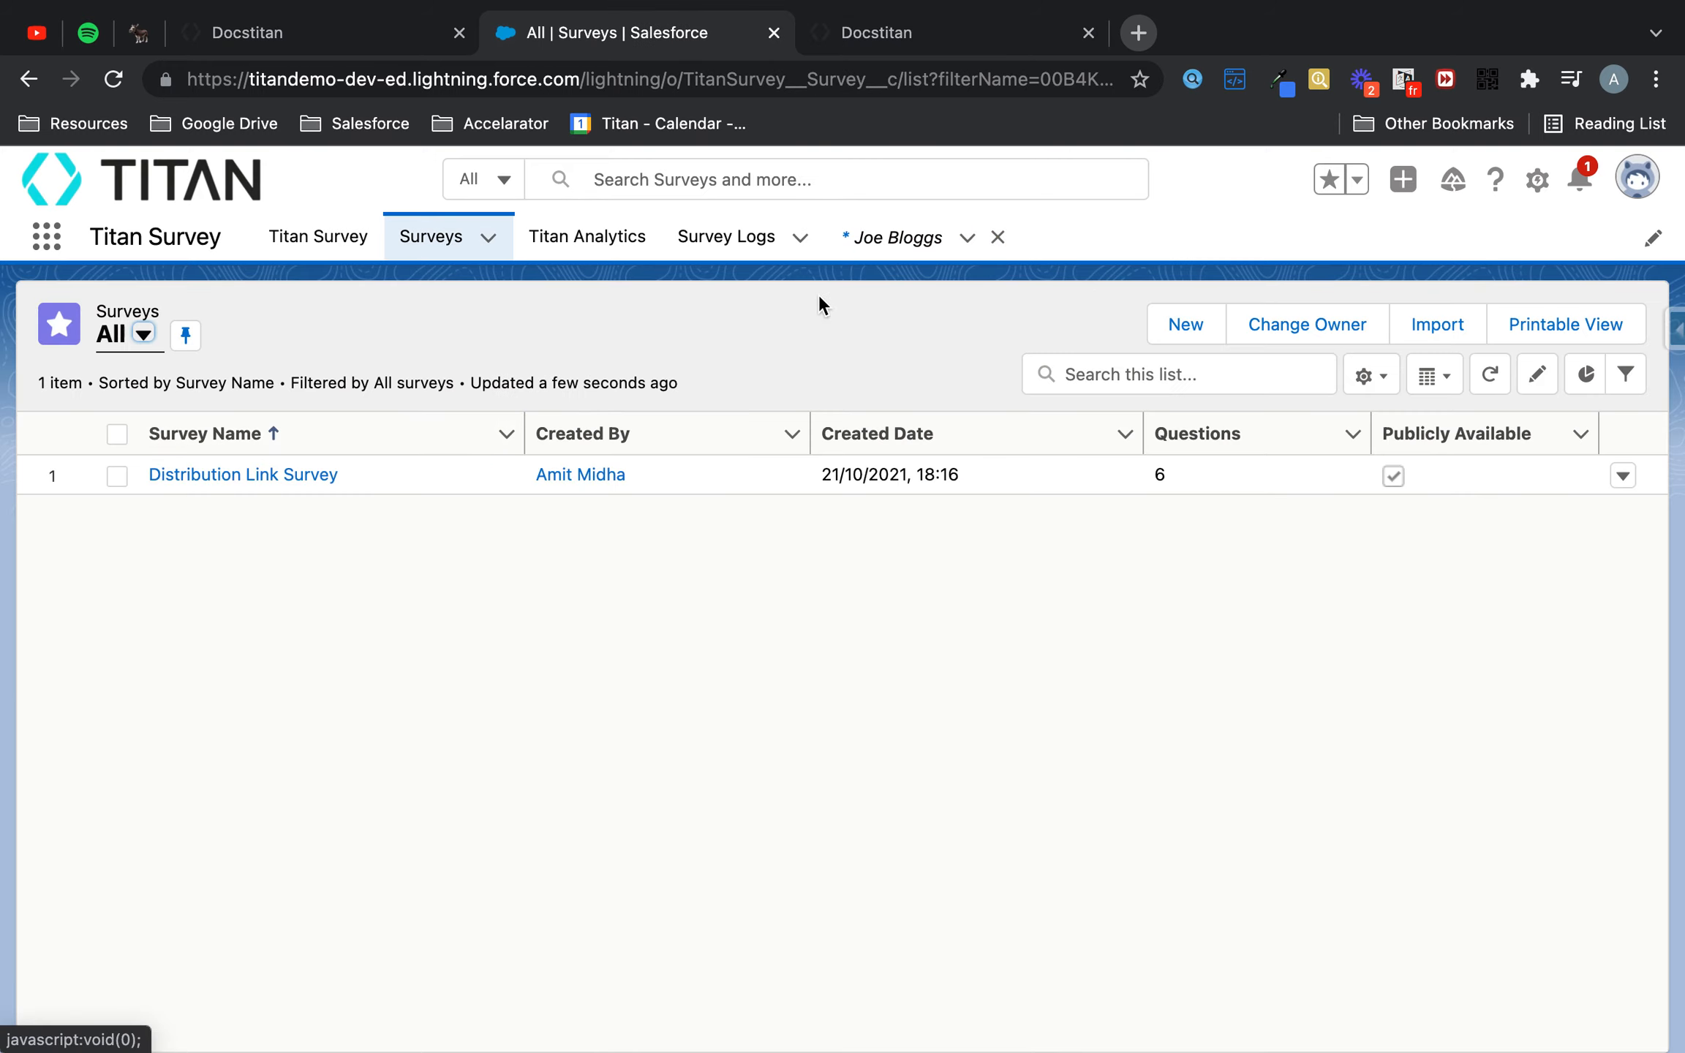
{"action": "left_click", "coordinate": [1487, 371]}
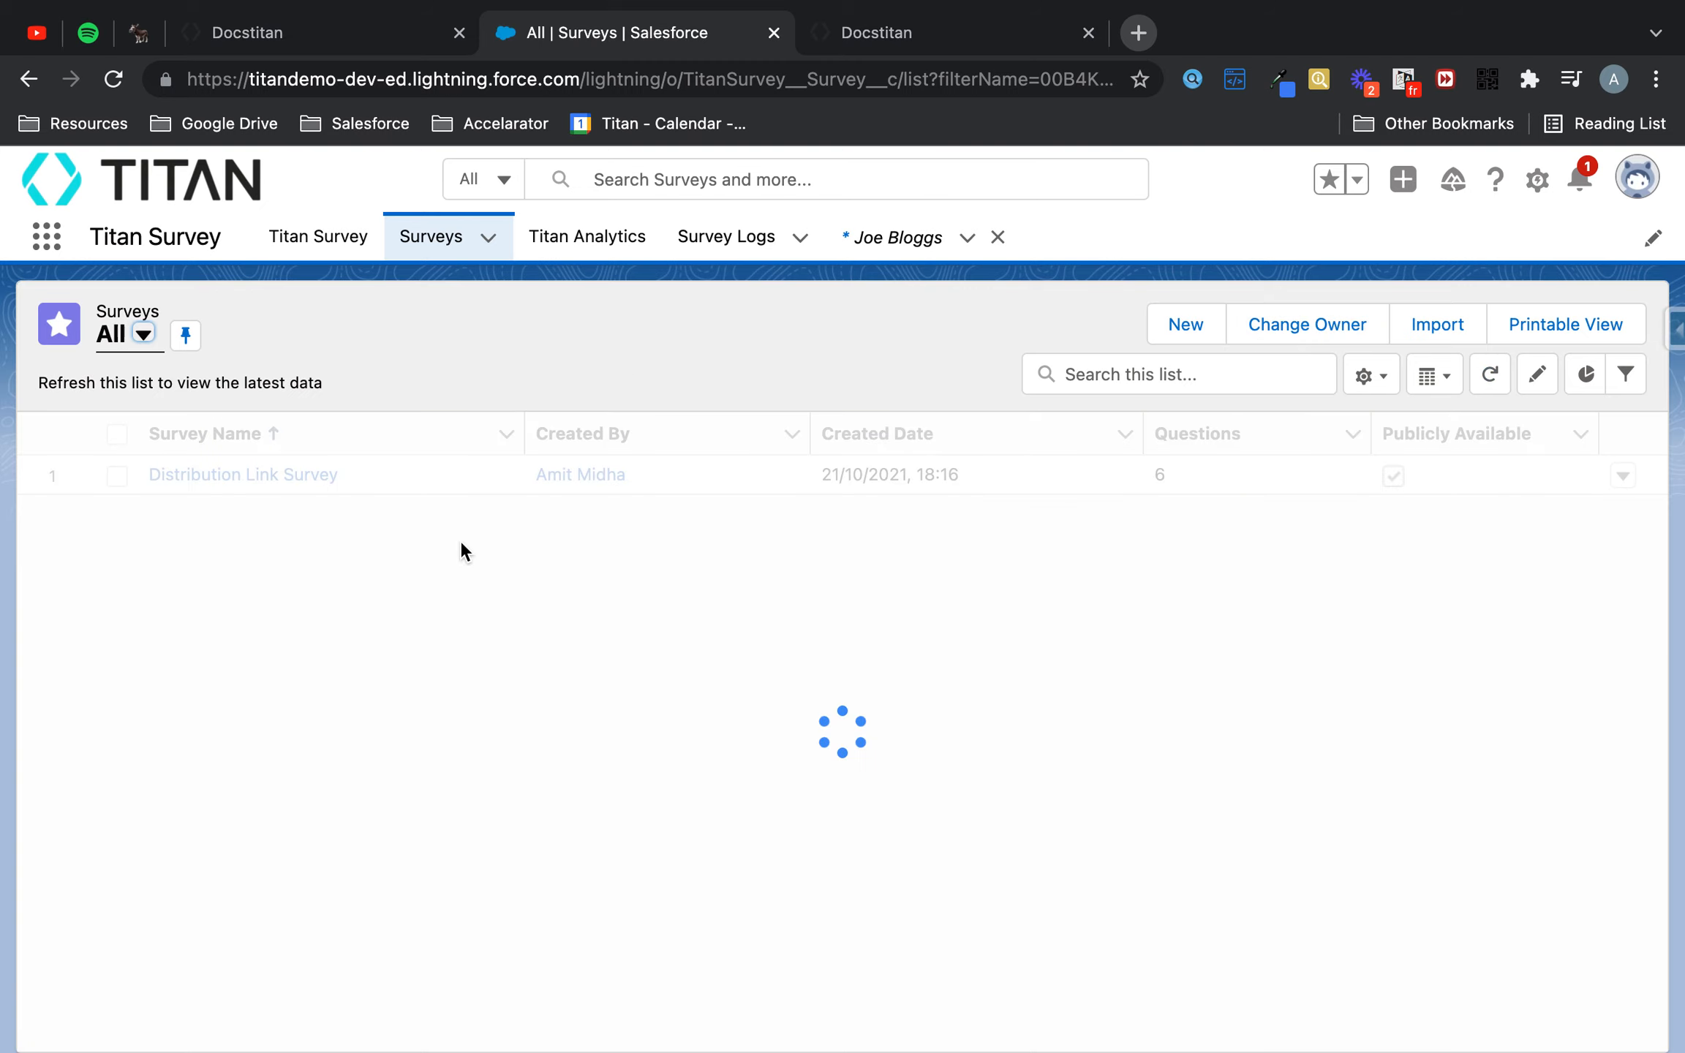
{"action": "left_click", "coordinate": [228, 476]}
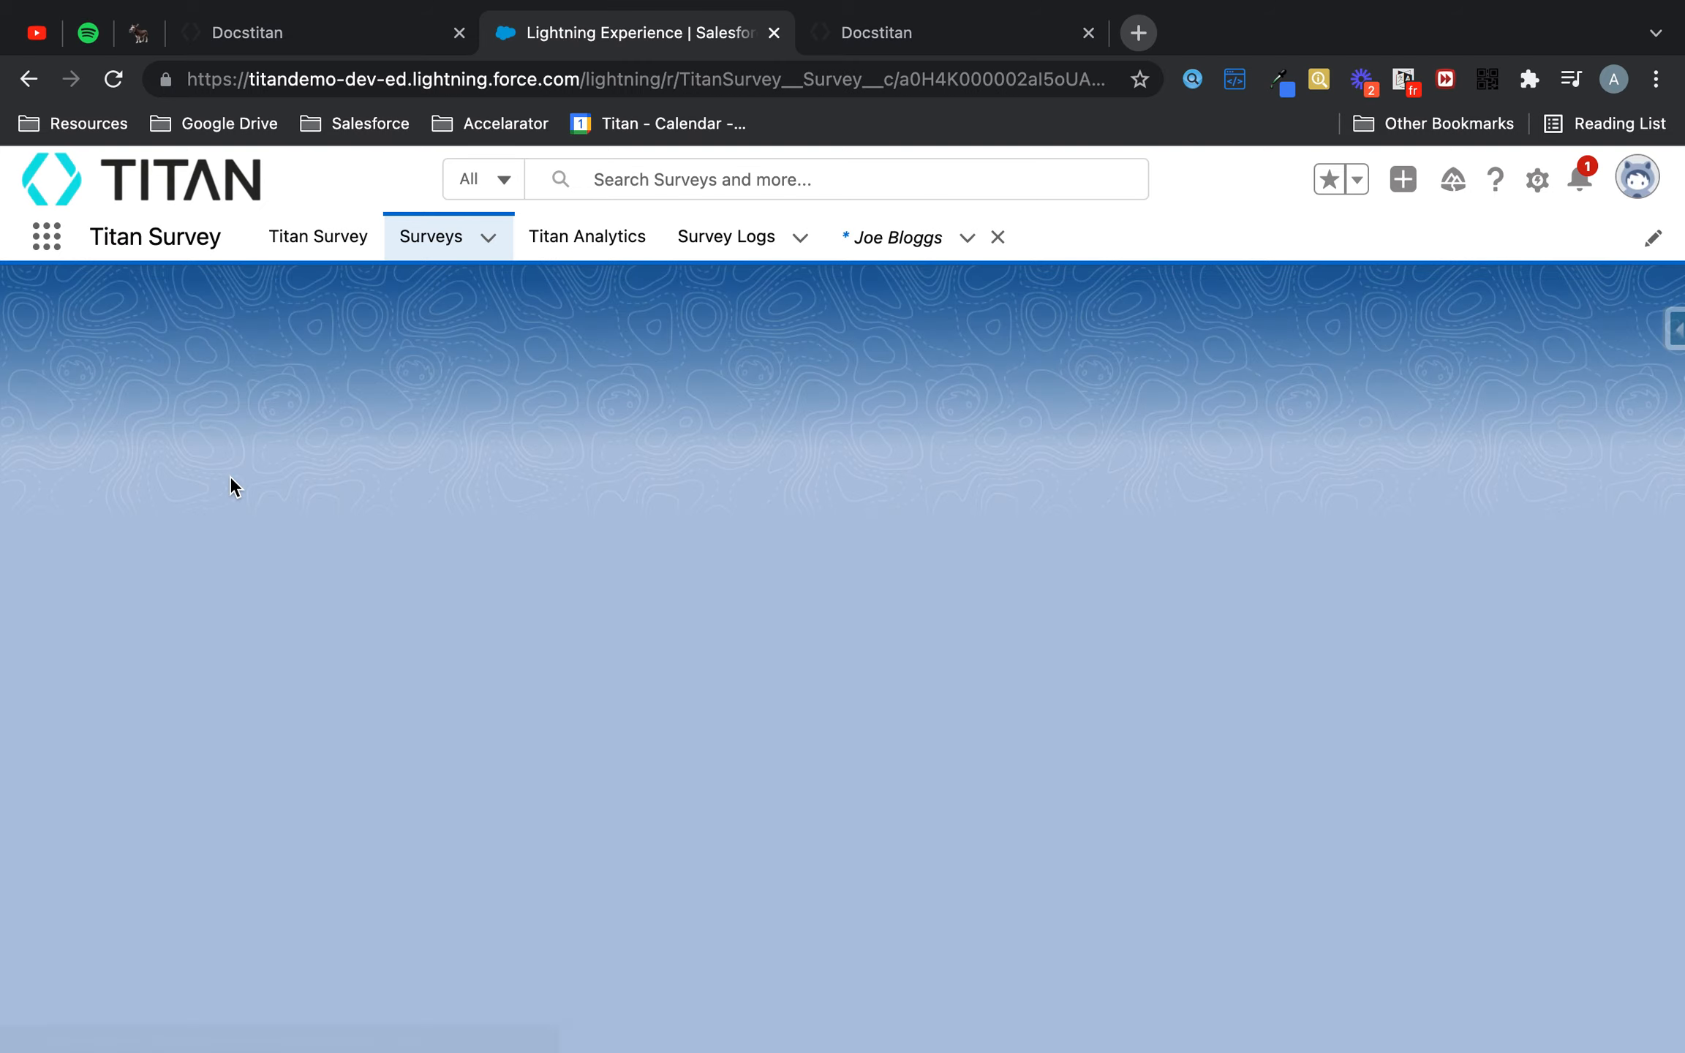
{"action": "left_click", "coordinate": [93, 432]}
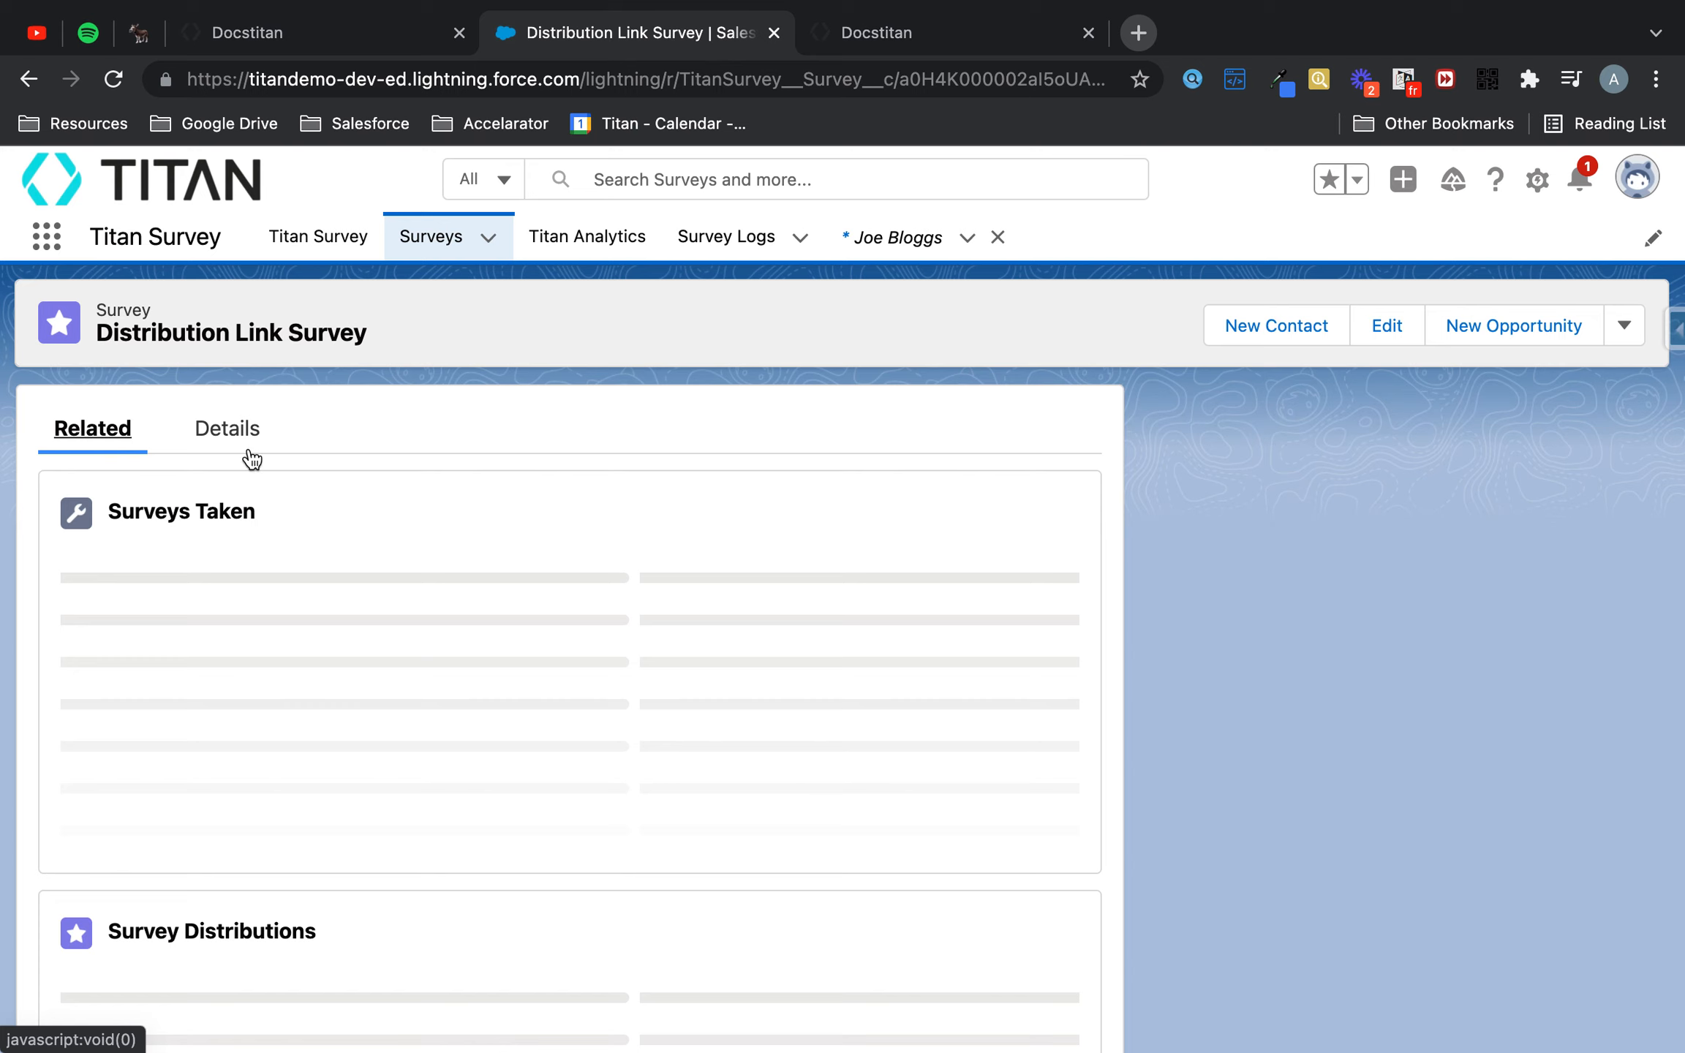
{"action": "scroll", "coordinate": [468, 553], "scroll_direction": "down", "scroll_amount": 5}
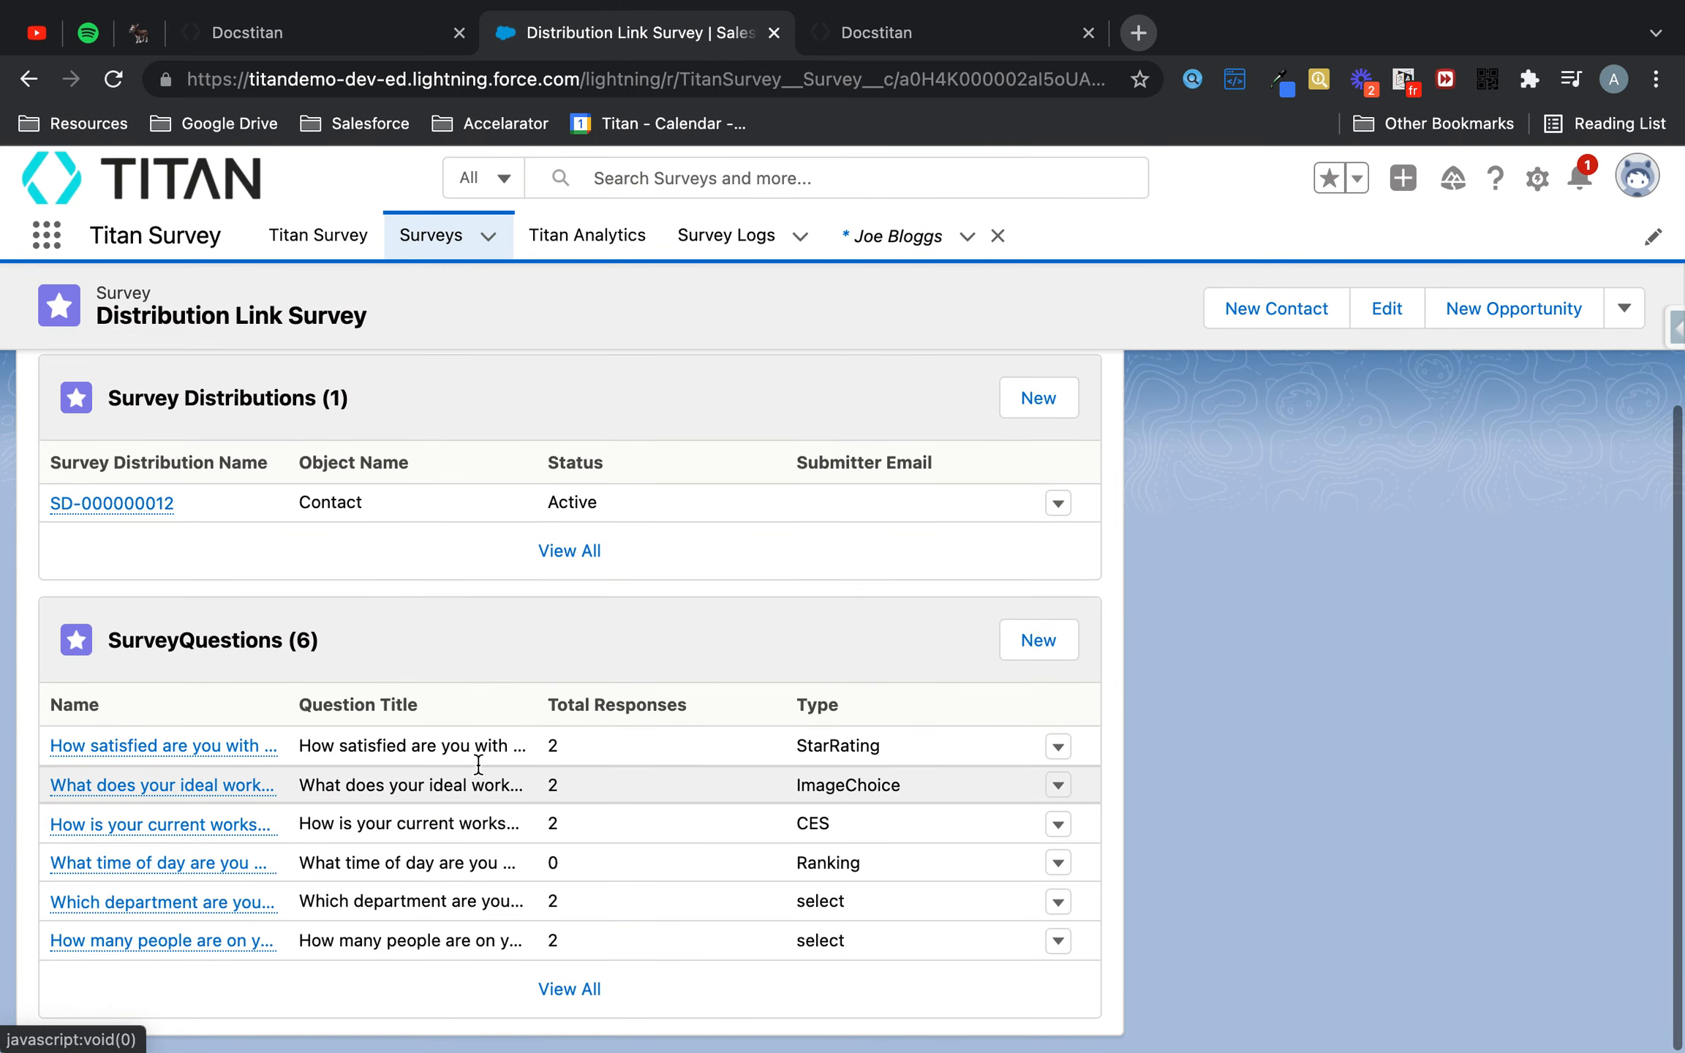
{"action": "left_click", "coordinate": [570, 990]}
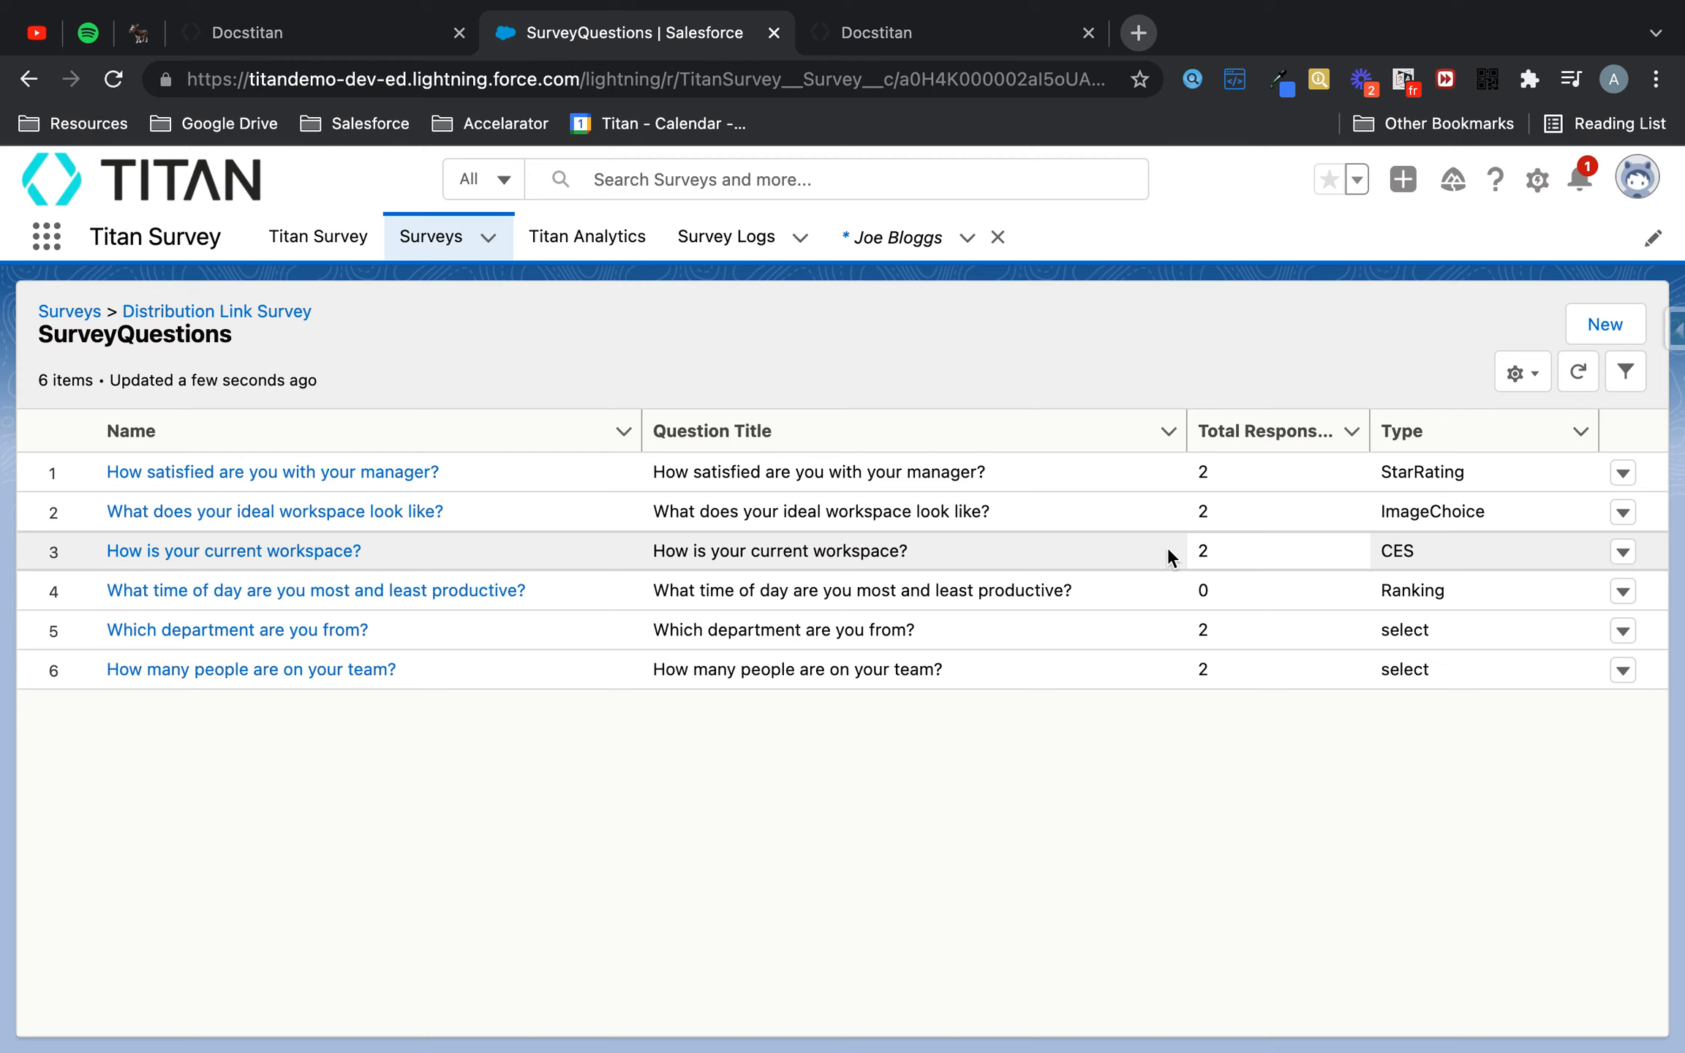
- Open the manager satisfaction question and inspect its latest survey question response
{"action": "left_click", "coordinate": [406, 470]}
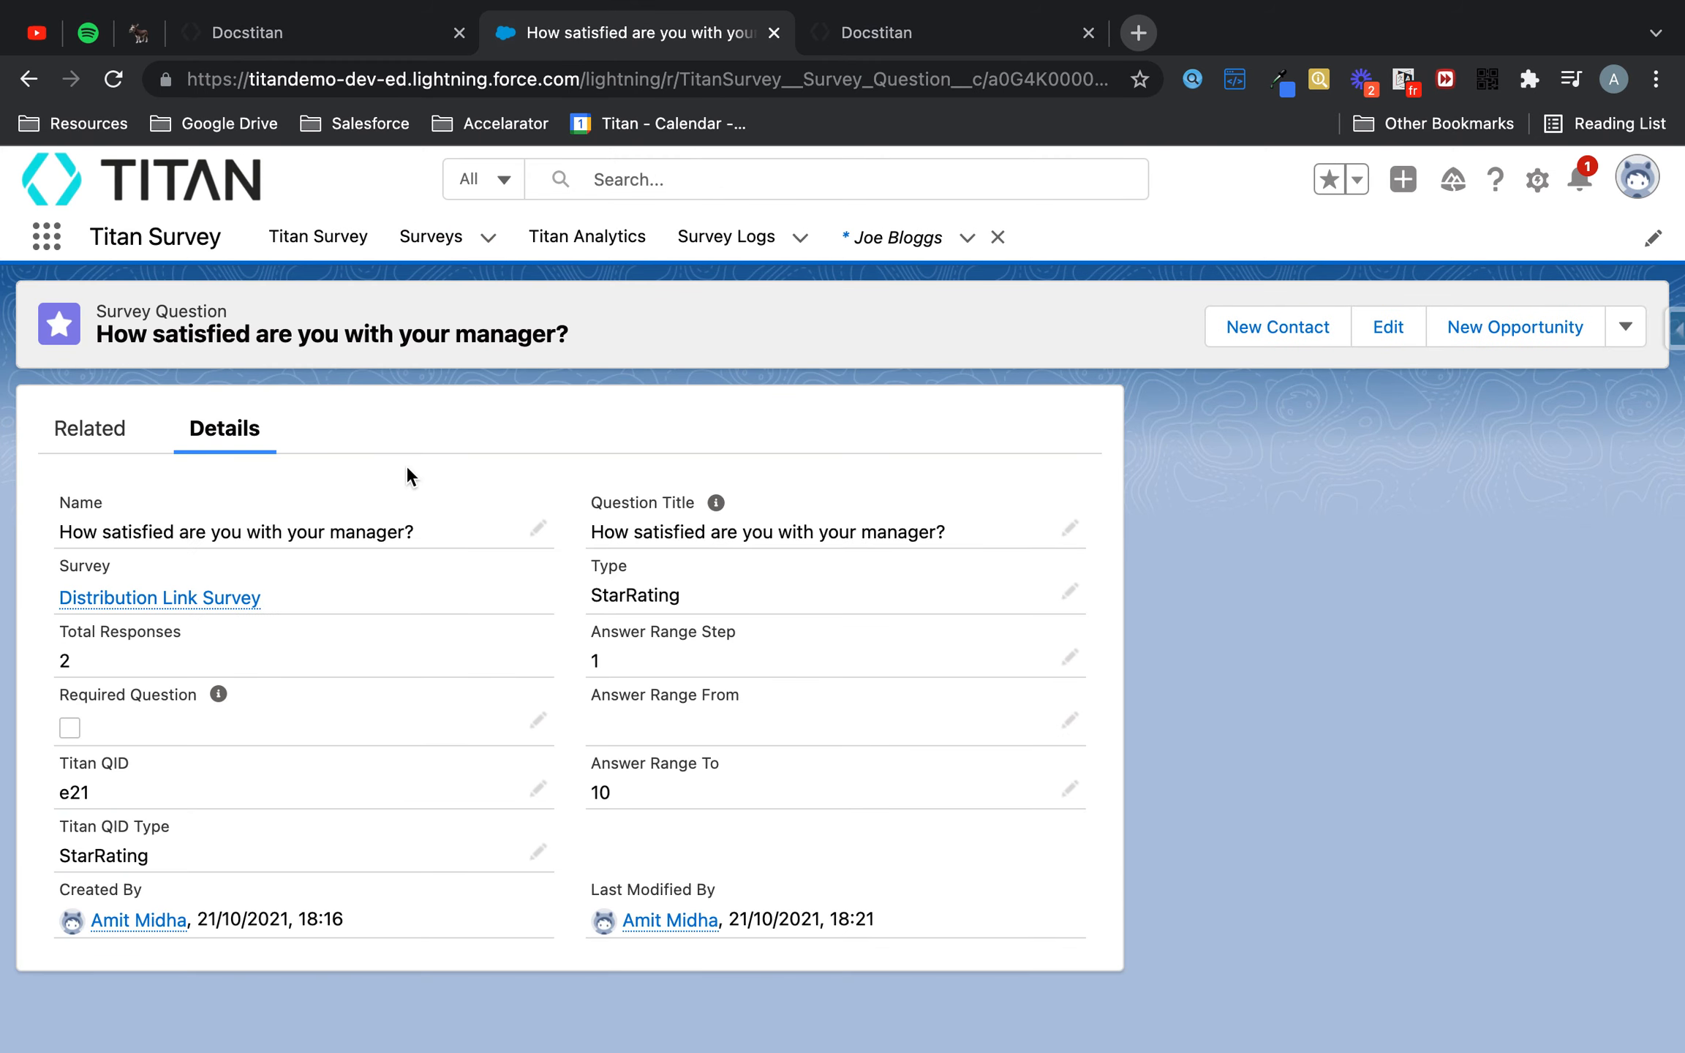
{"action": "left_click", "coordinate": [80, 436]}
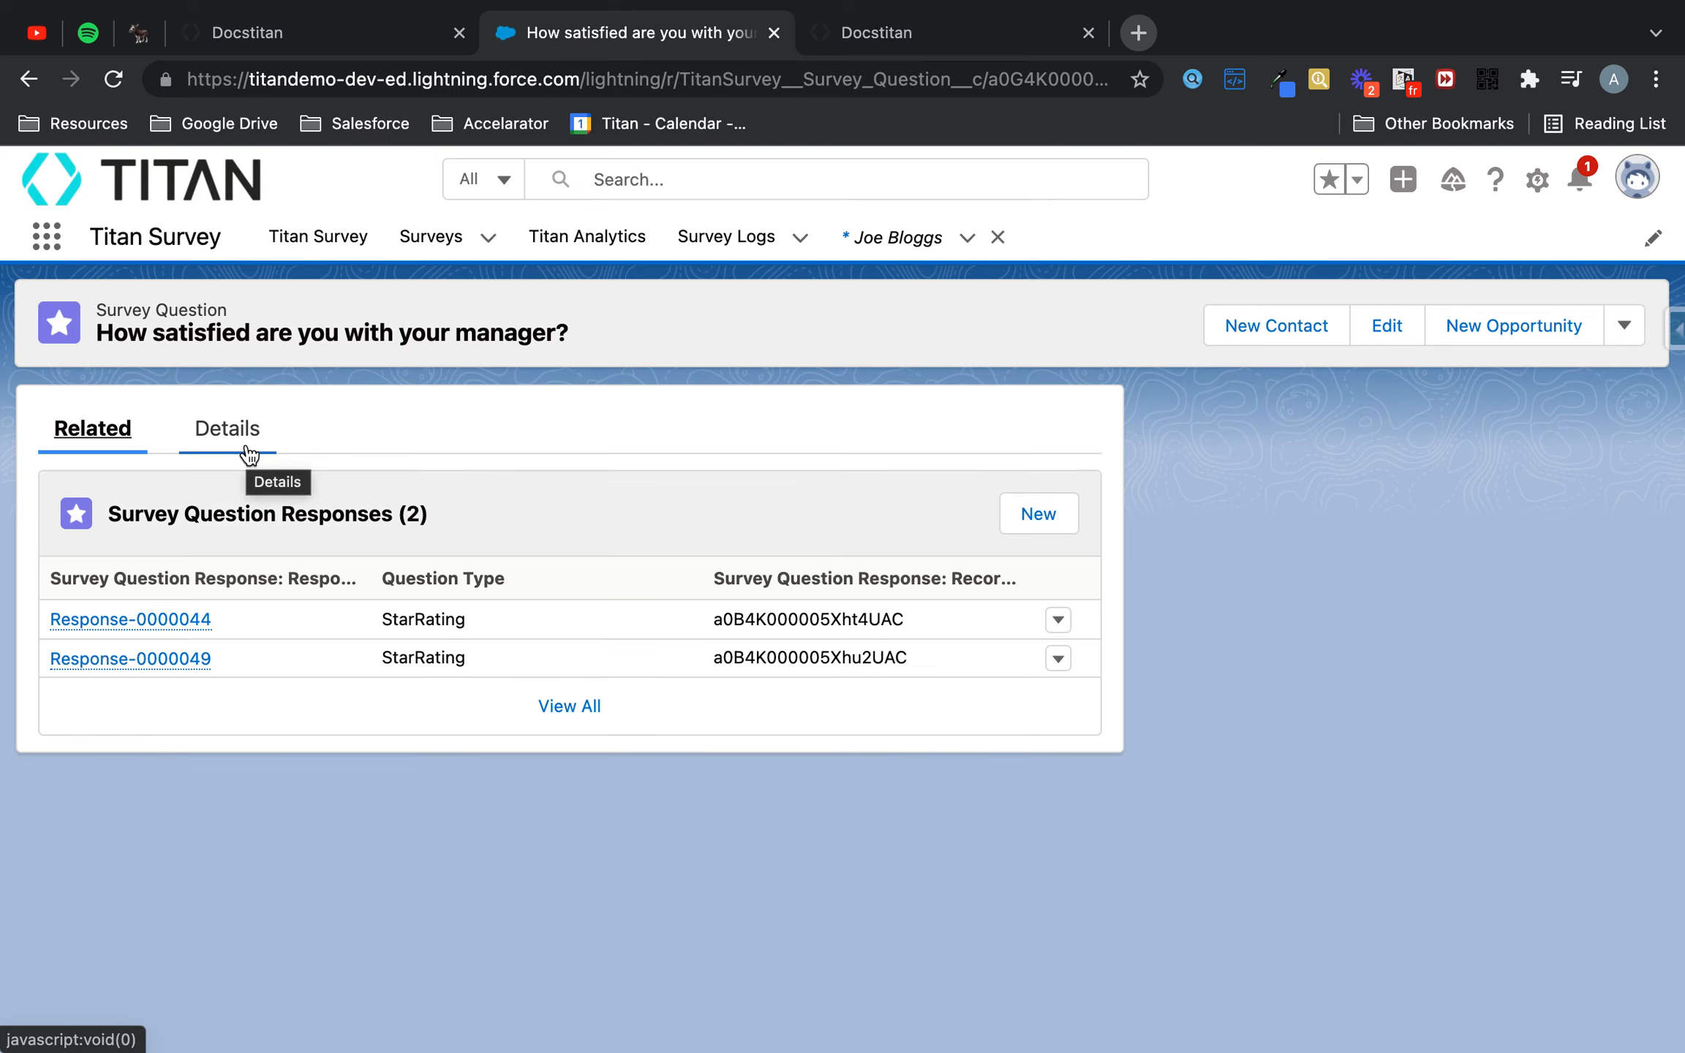
{"action": "left_click", "coordinate": [150, 660]}
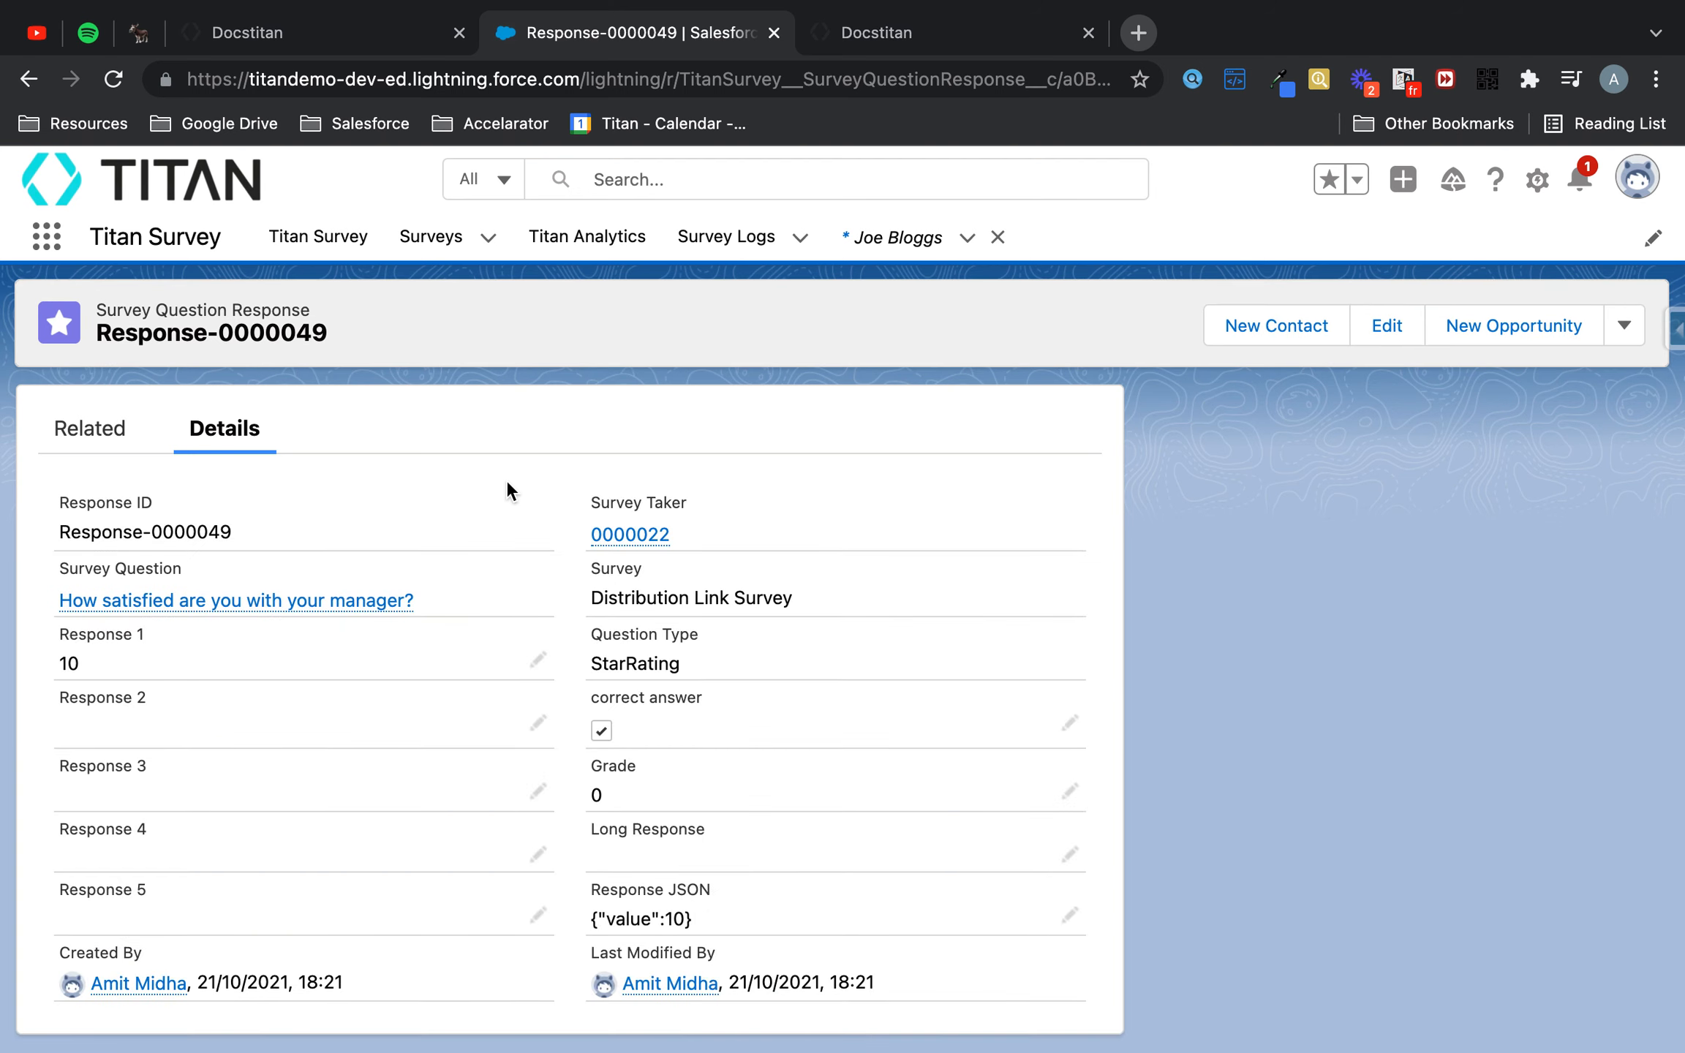
- Return to the survey builder and close the Distribution dialog
{"action": "left_click", "coordinate": [319, 37]}
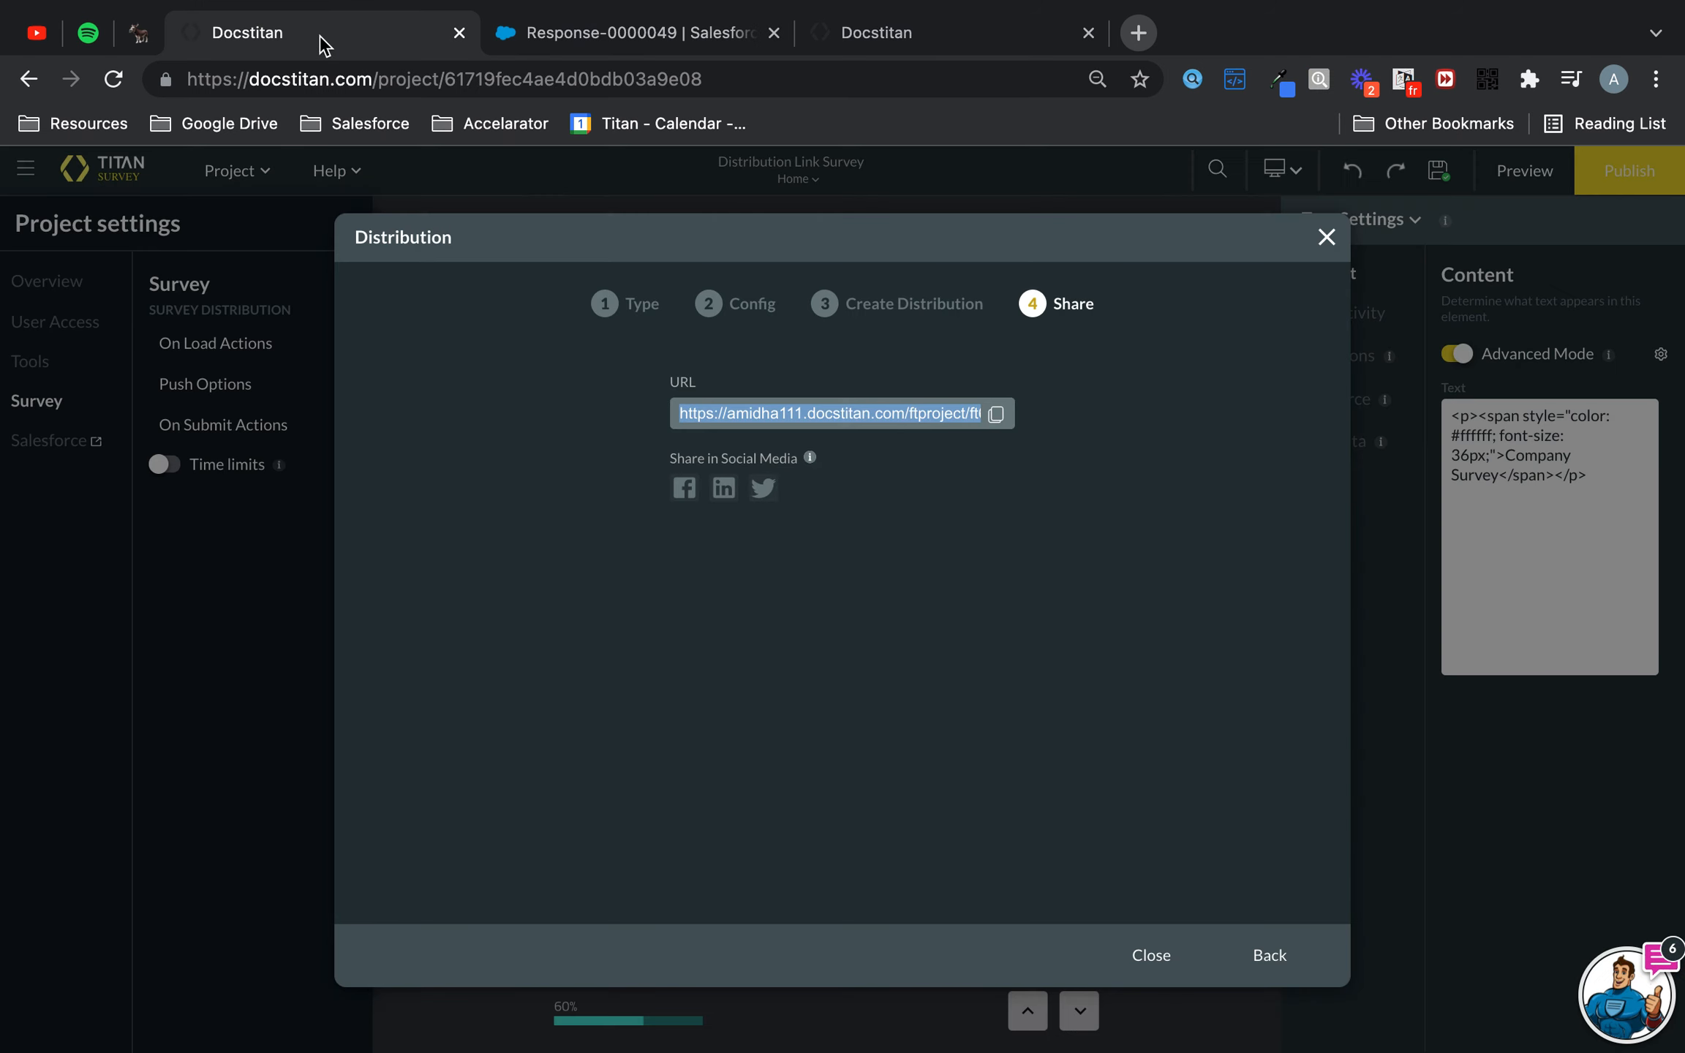
{"action": "left_click", "coordinate": [1325, 238]}
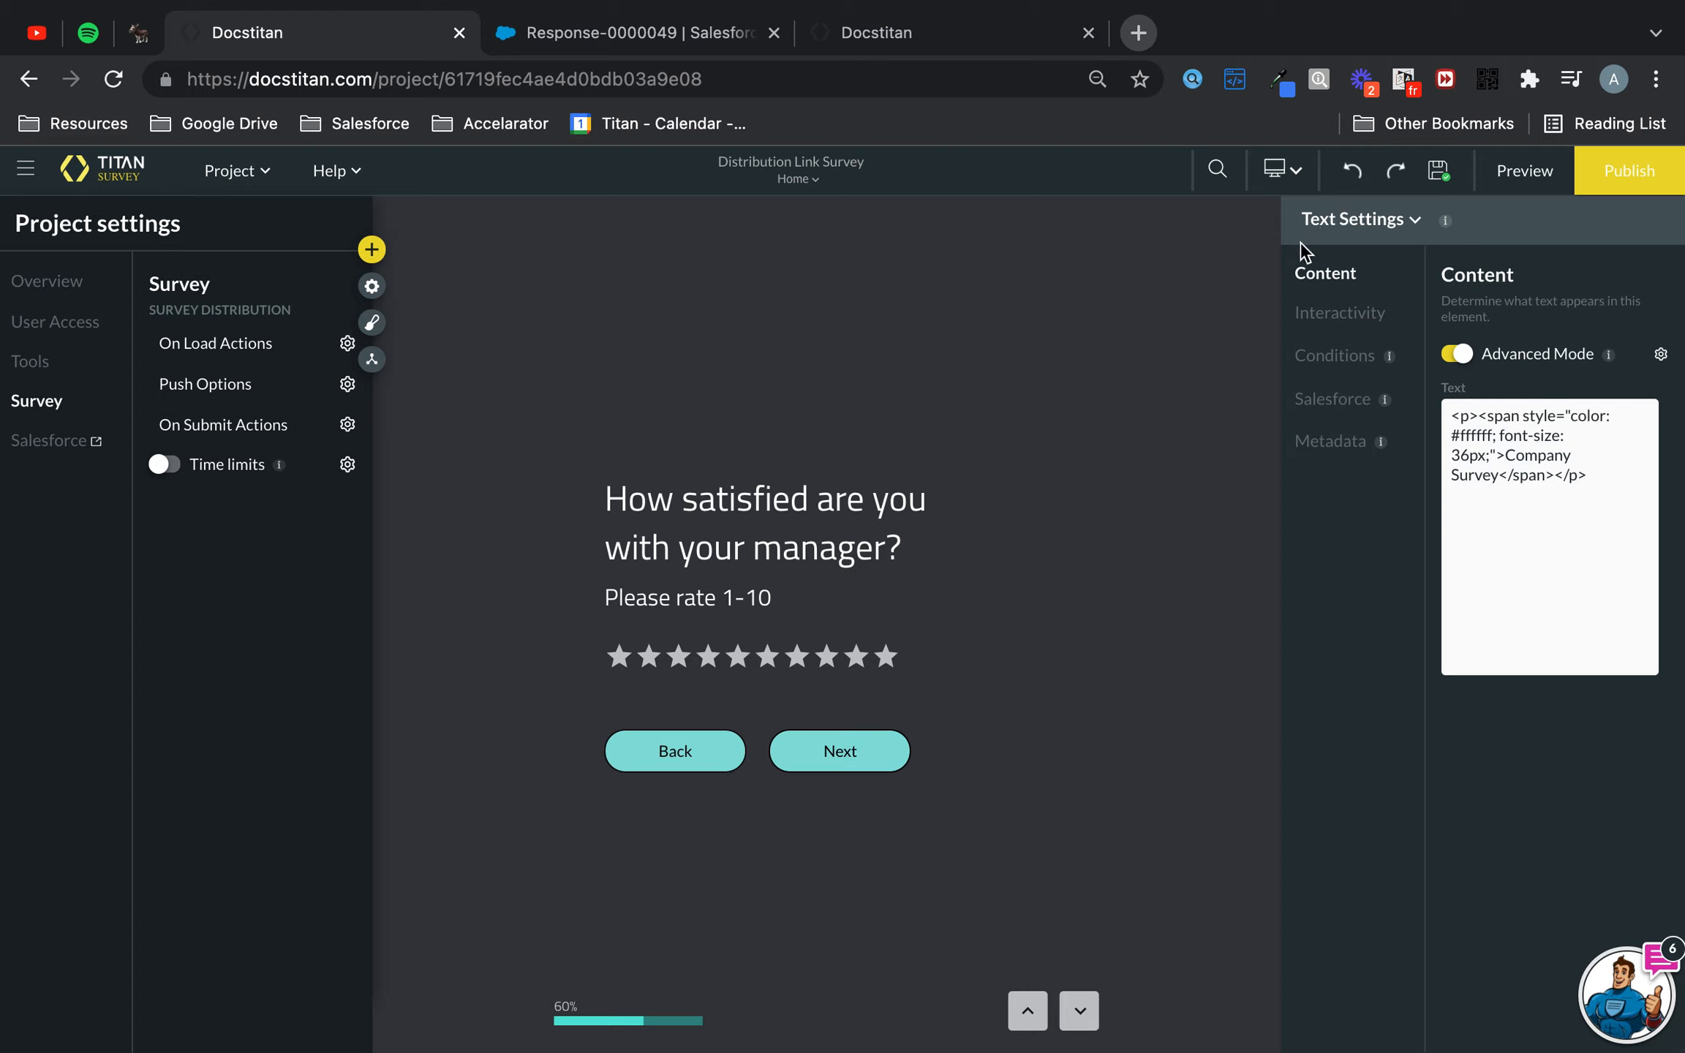